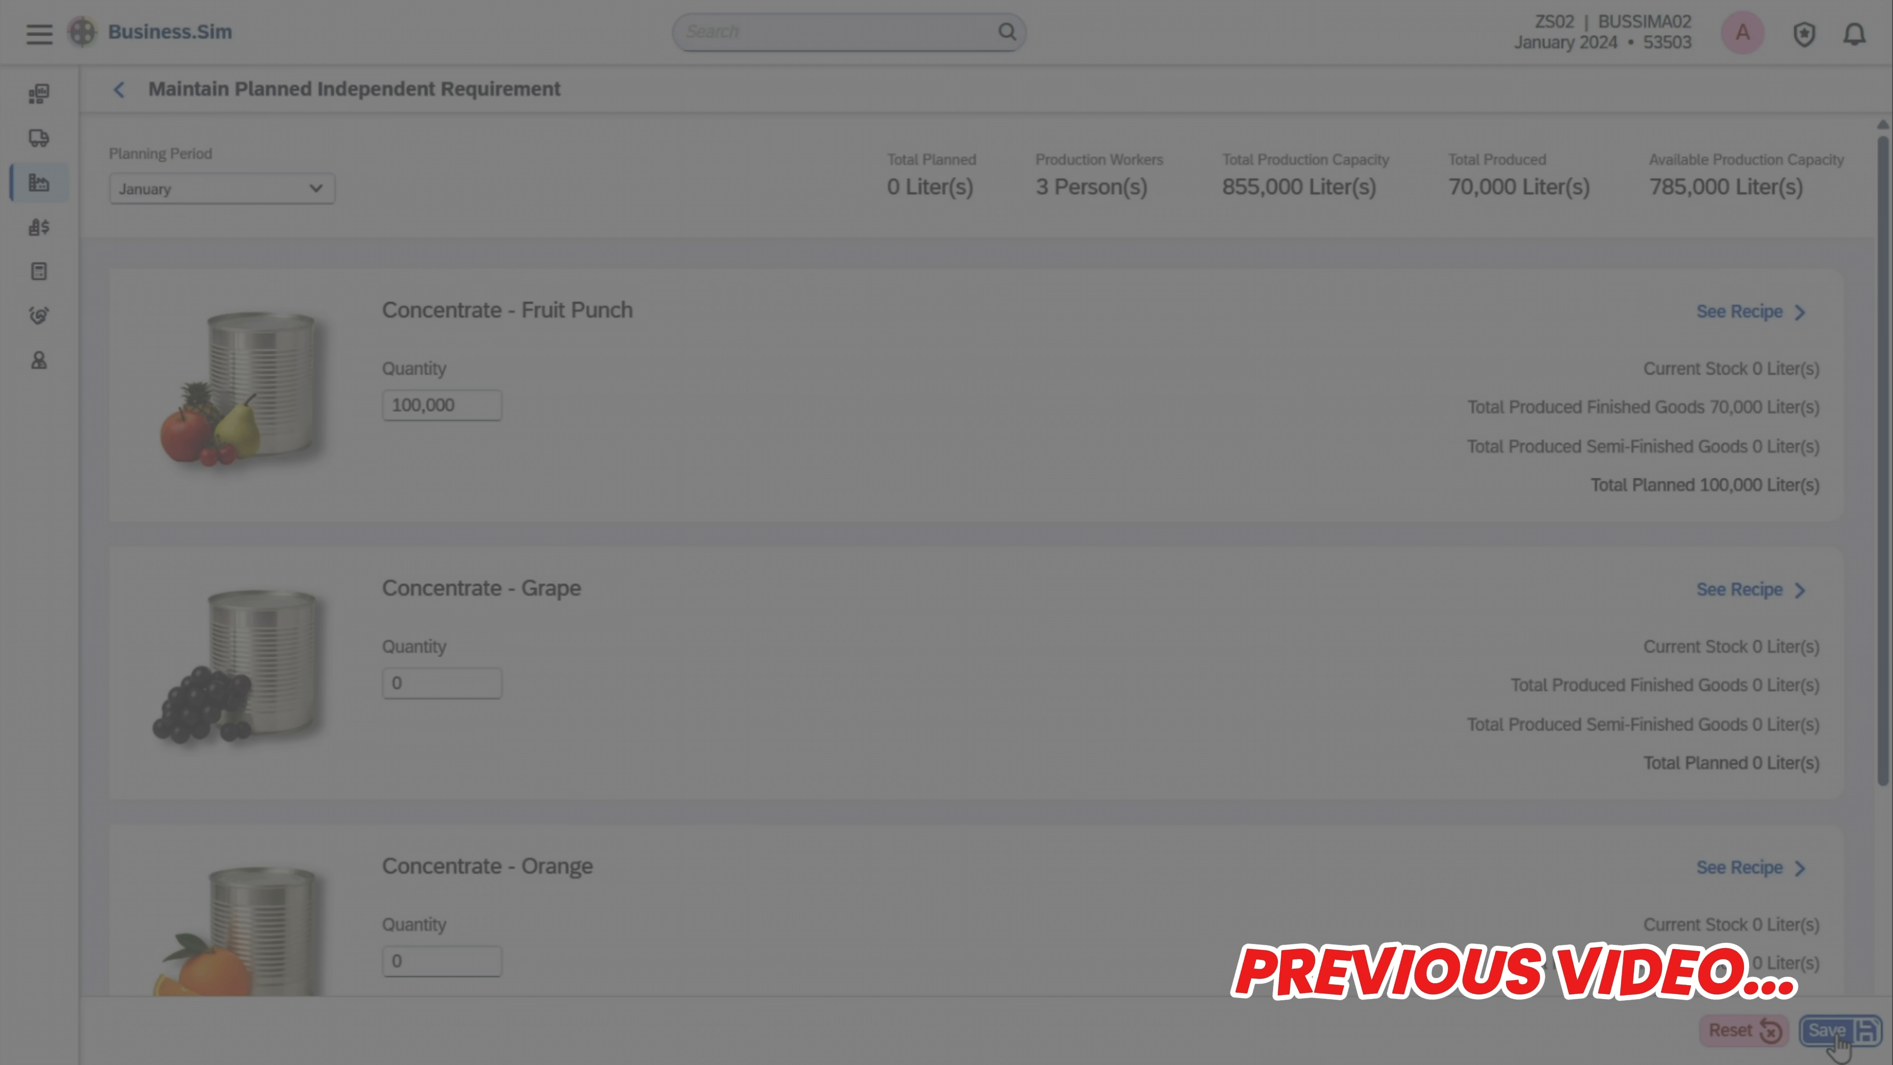
Save January's planned independent requirement of 100,000 liters for Concentrate - Fruit Punch
{"action": "left_click", "coordinate": [1833, 1031]}
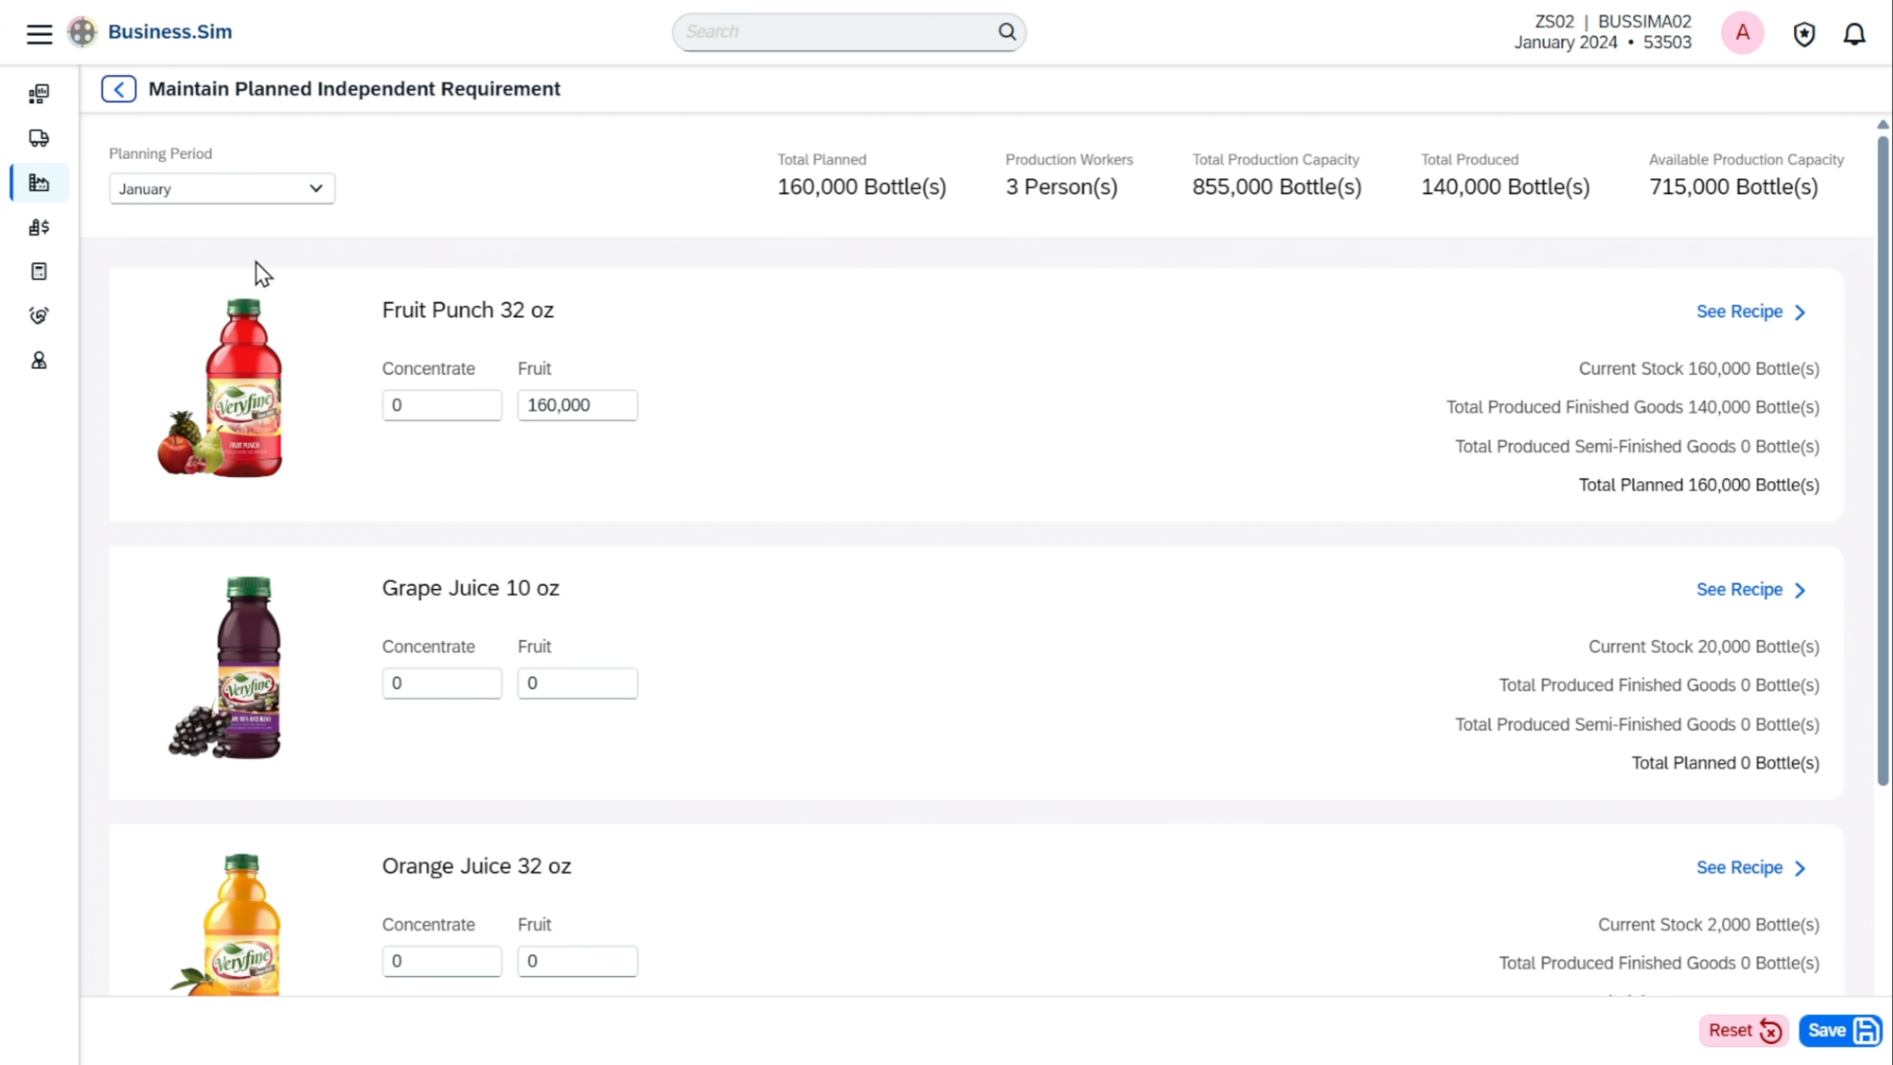
Open the Stock Requirement List in Procurement and examine the fulfilment status of finished goods, raw materials and semi-finished goods
{"action": "left_click", "coordinate": [60, 140]}
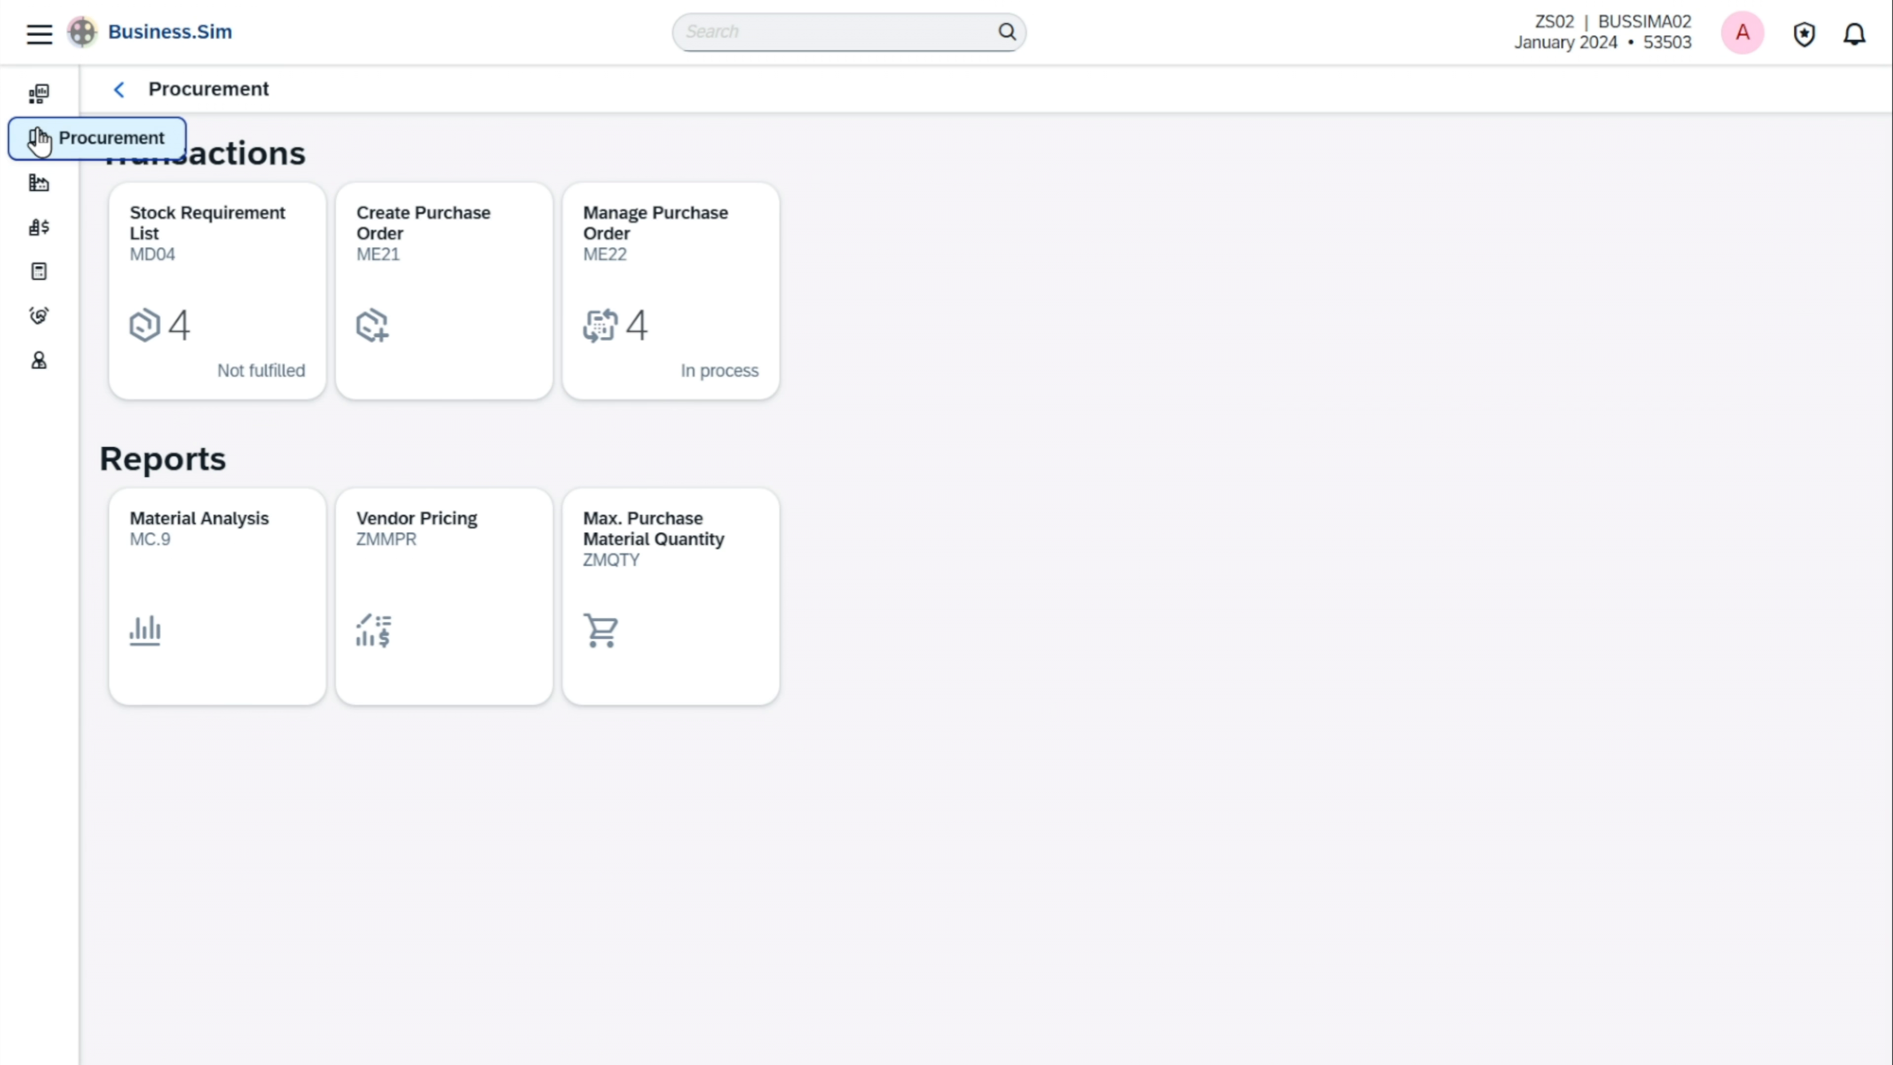
{"action": "left_click", "coordinate": [242, 319]}
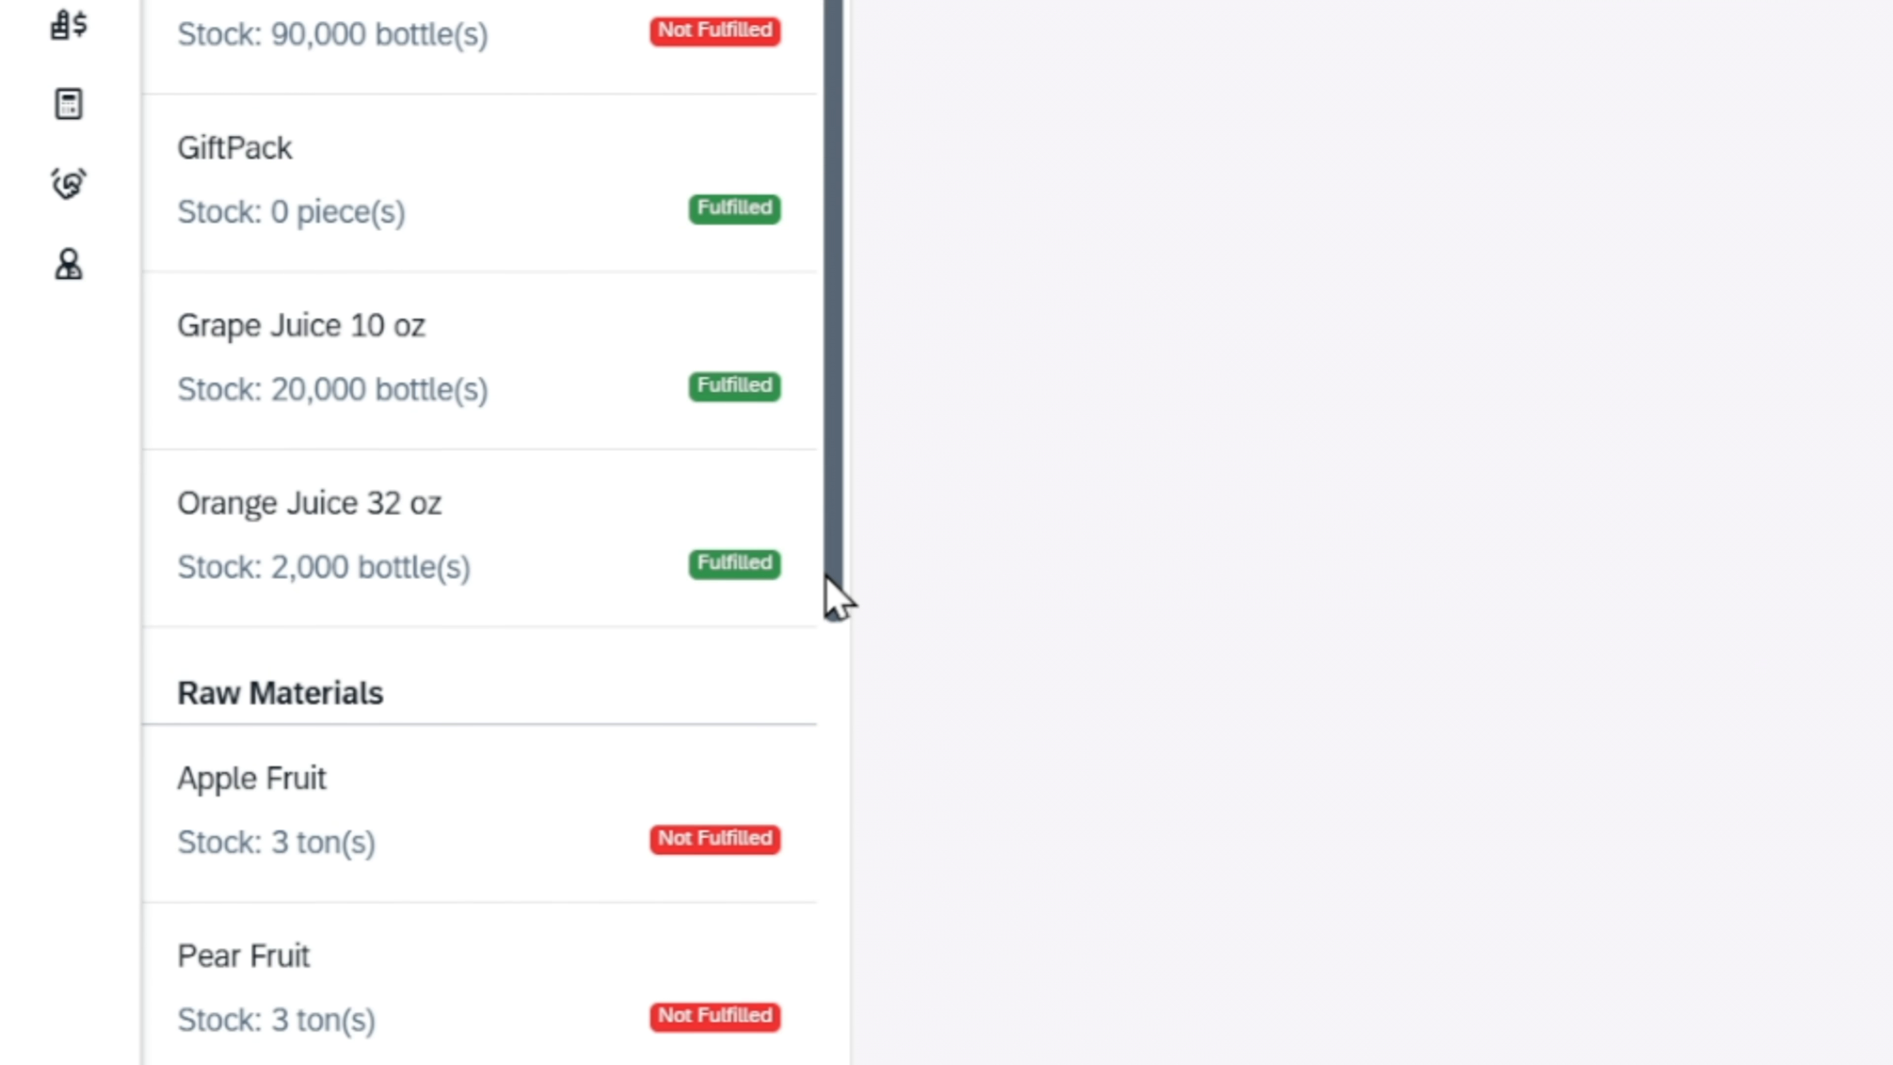
{"action": "scroll", "coordinate": [828, 635], "scroll_direction": "down", "scroll_amount": 3}
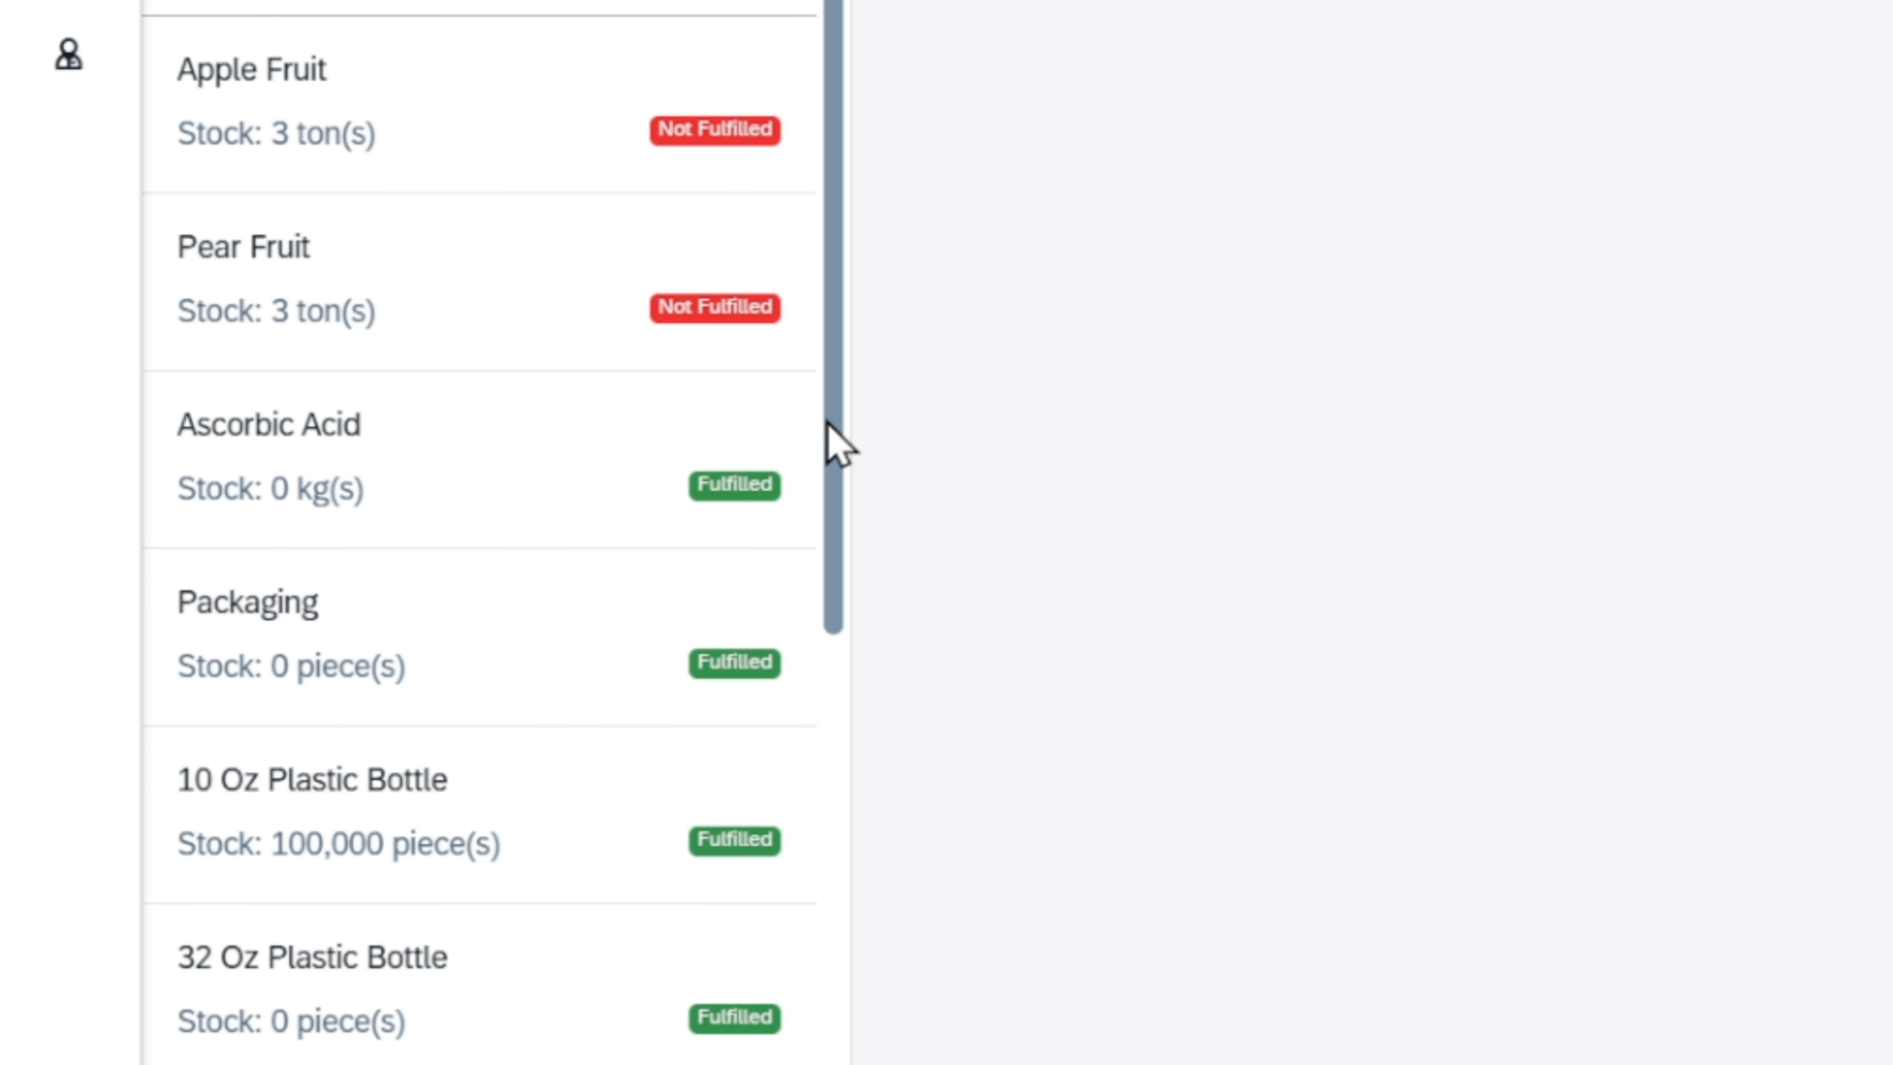
{"action": "scroll", "coordinate": [829, 425], "scroll_direction": "down", "scroll_amount": 3}
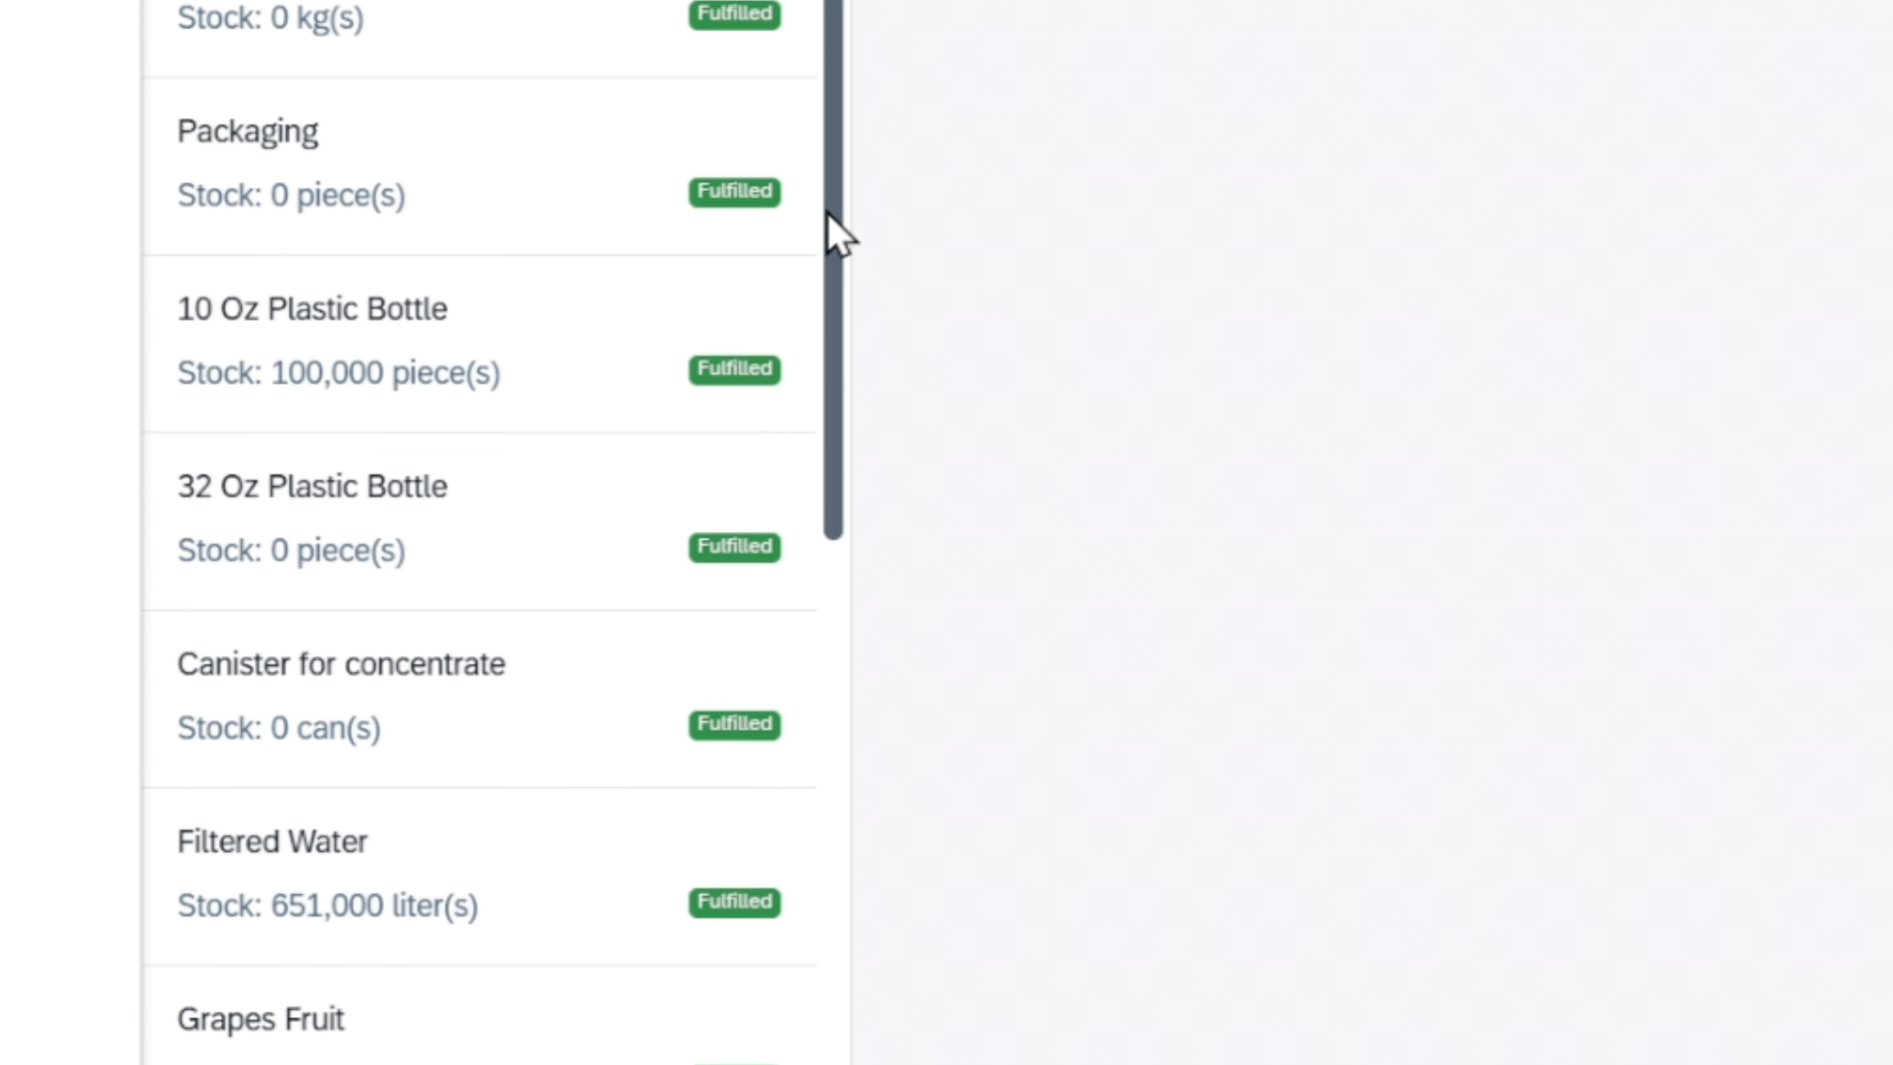
{"action": "scroll", "coordinate": [827, 214], "scroll_direction": "down", "scroll_amount": 1}
{"action": "scroll", "coordinate": [829, 168], "scroll_direction": "down", "scroll_amount": 5}
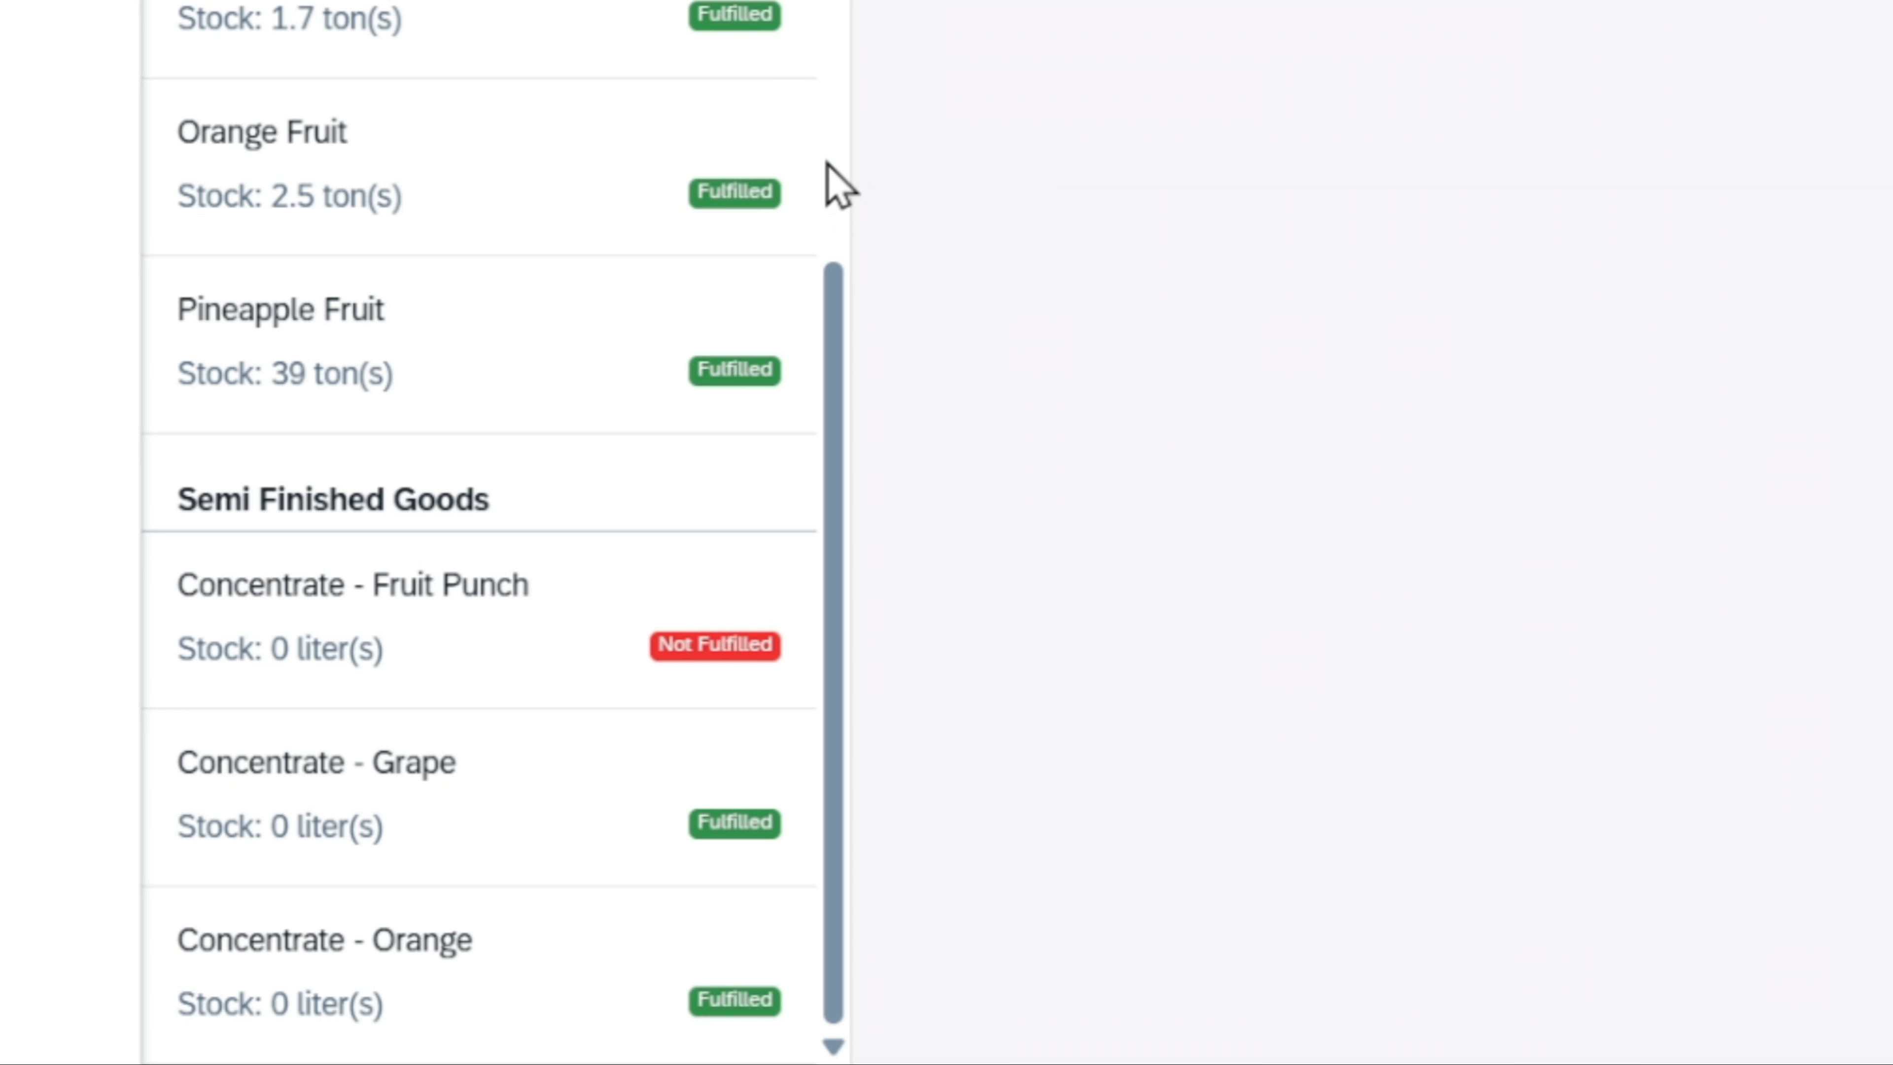
{"action": "scroll", "coordinate": [833, 171], "scroll_direction": "up", "scroll_amount": 10}
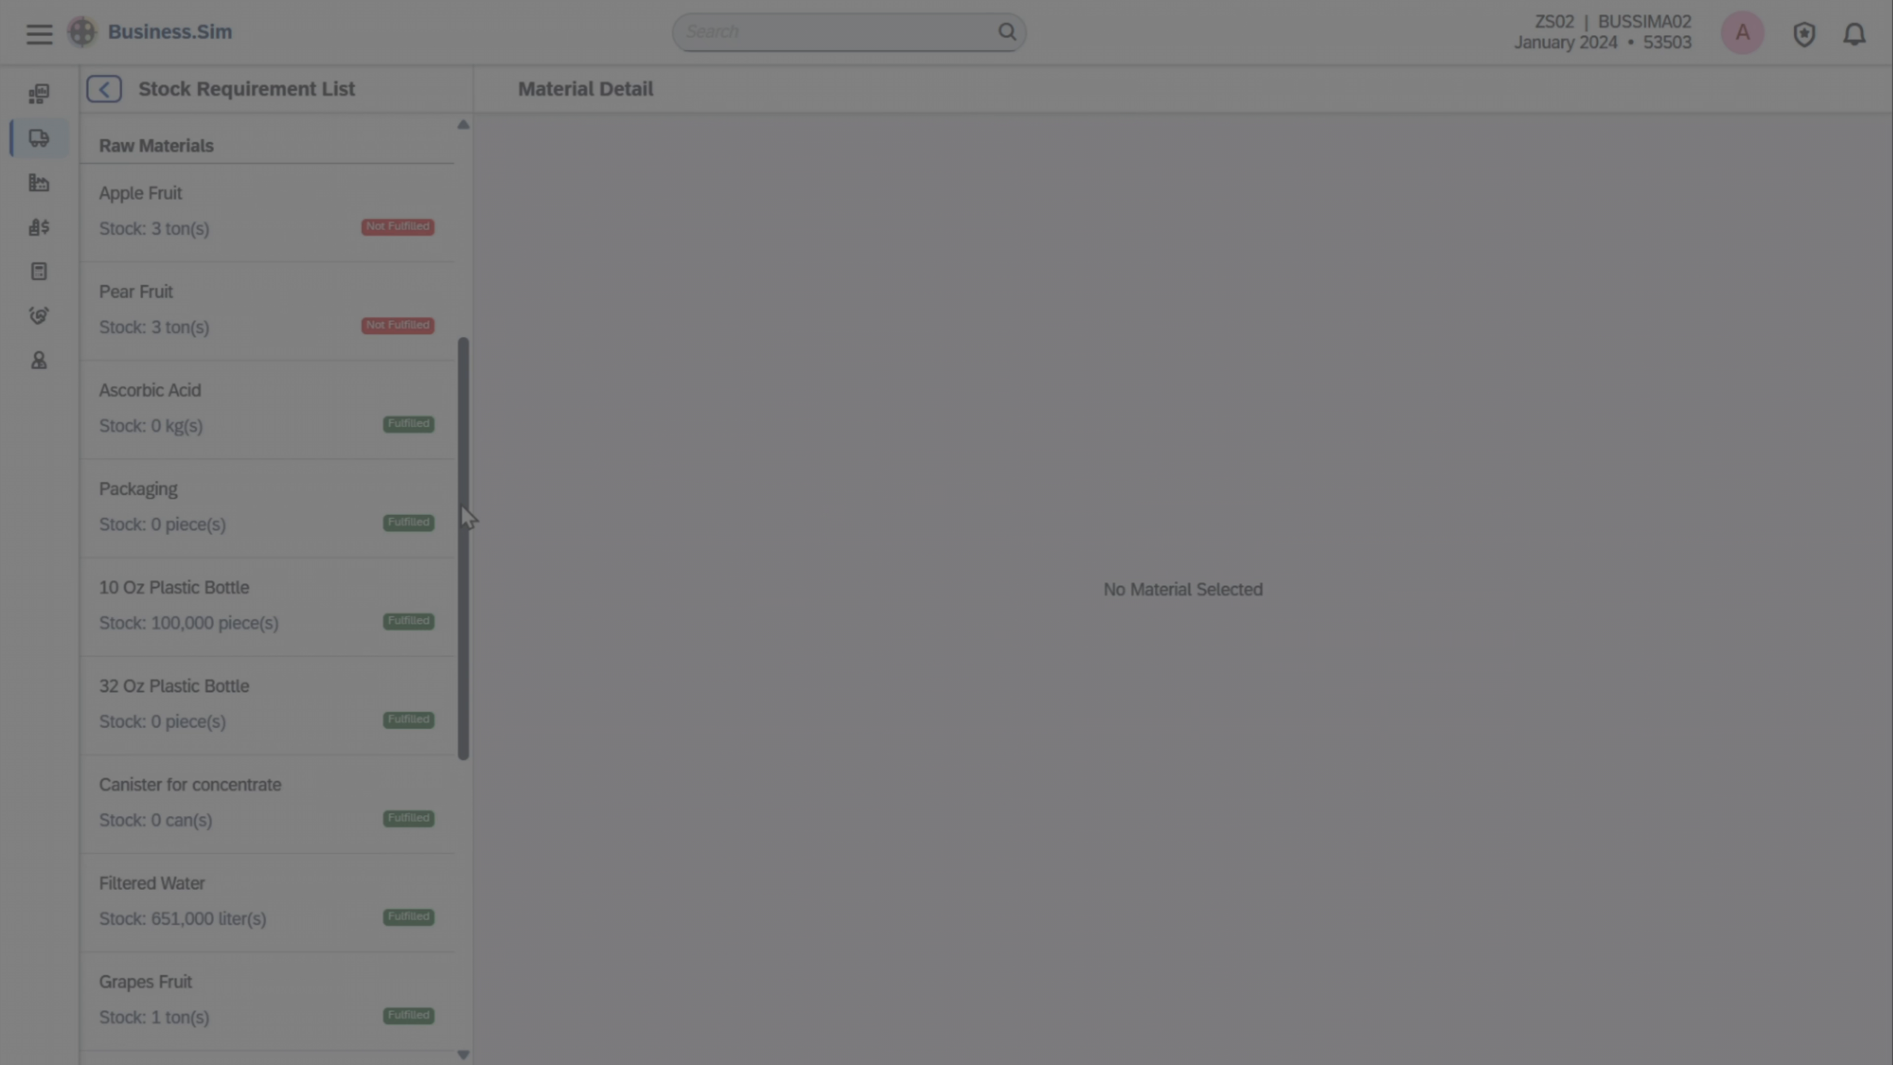
{"action": "scroll", "coordinate": [460, 505], "scroll_direction": "up", "scroll_amount": 5}
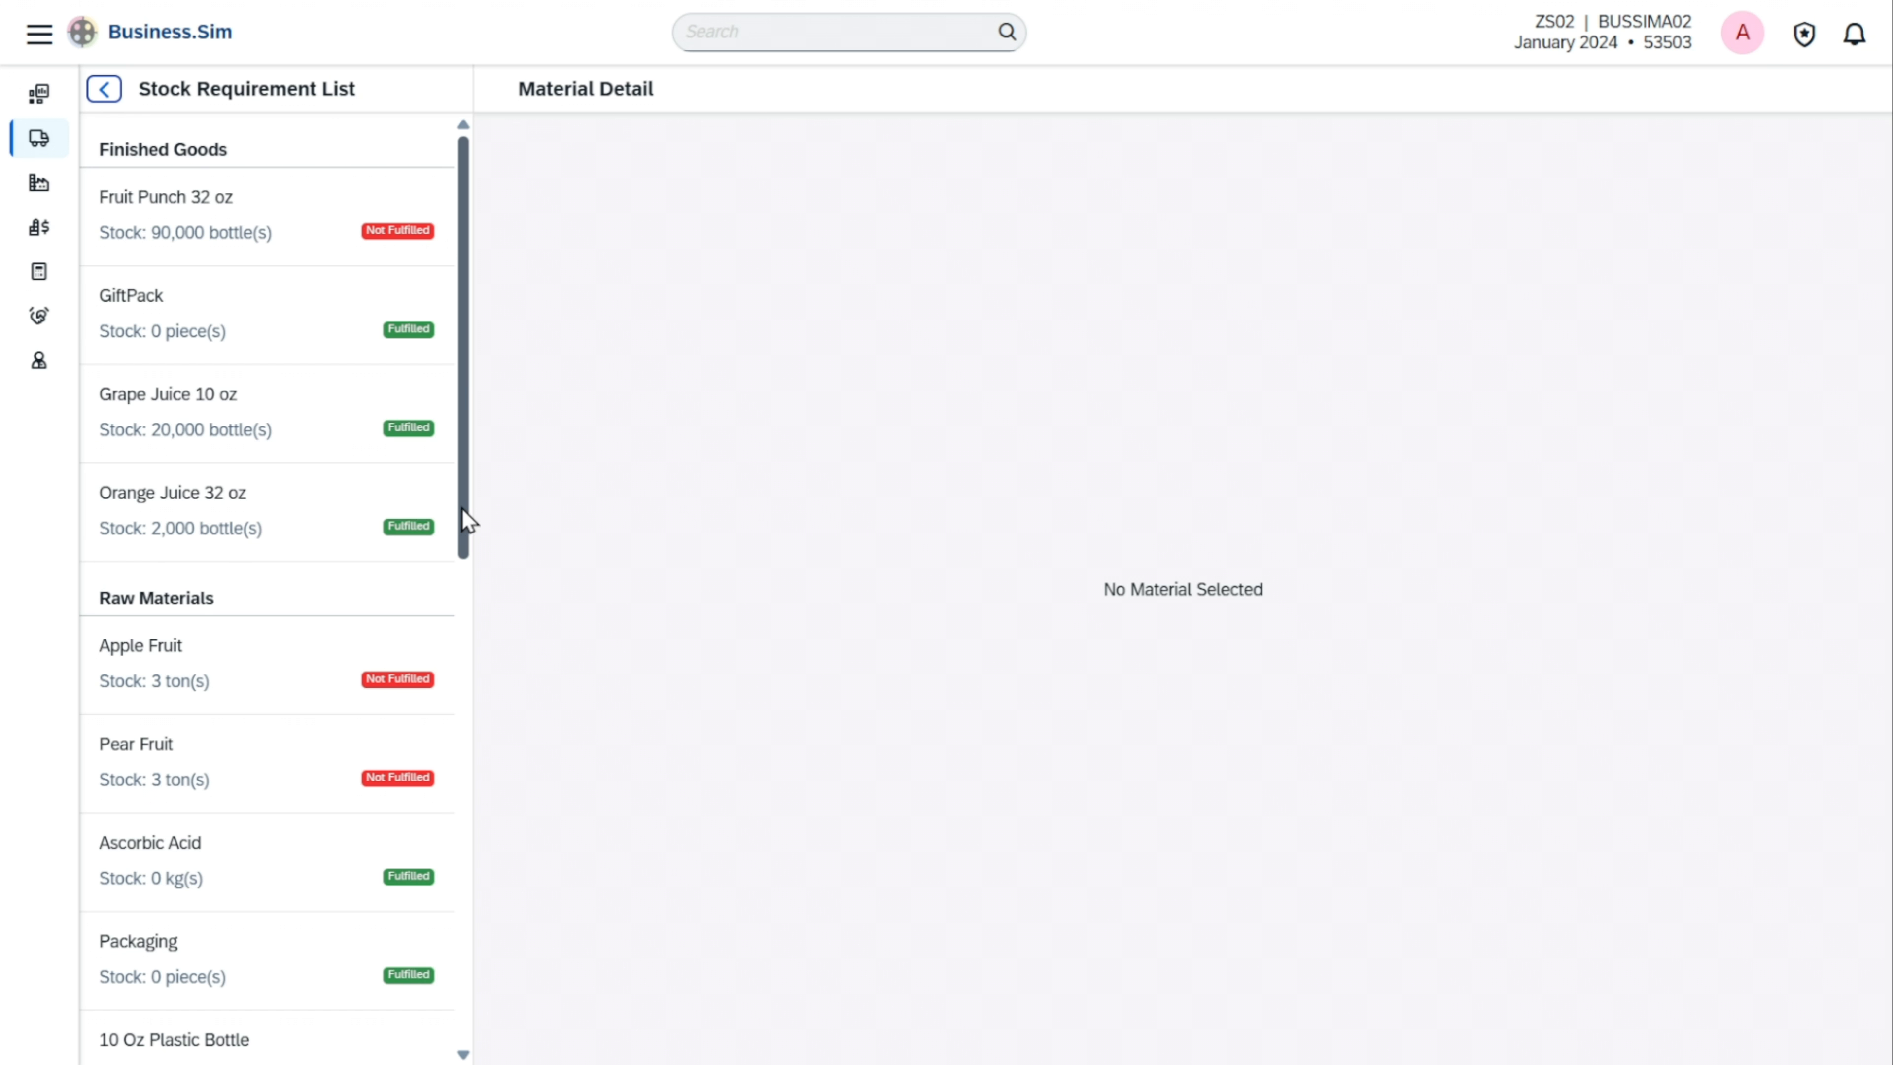
Open the Apple Fruit raw material's details and save a safety stock of 10 tons
{"action": "left_click", "coordinate": [283, 676]}
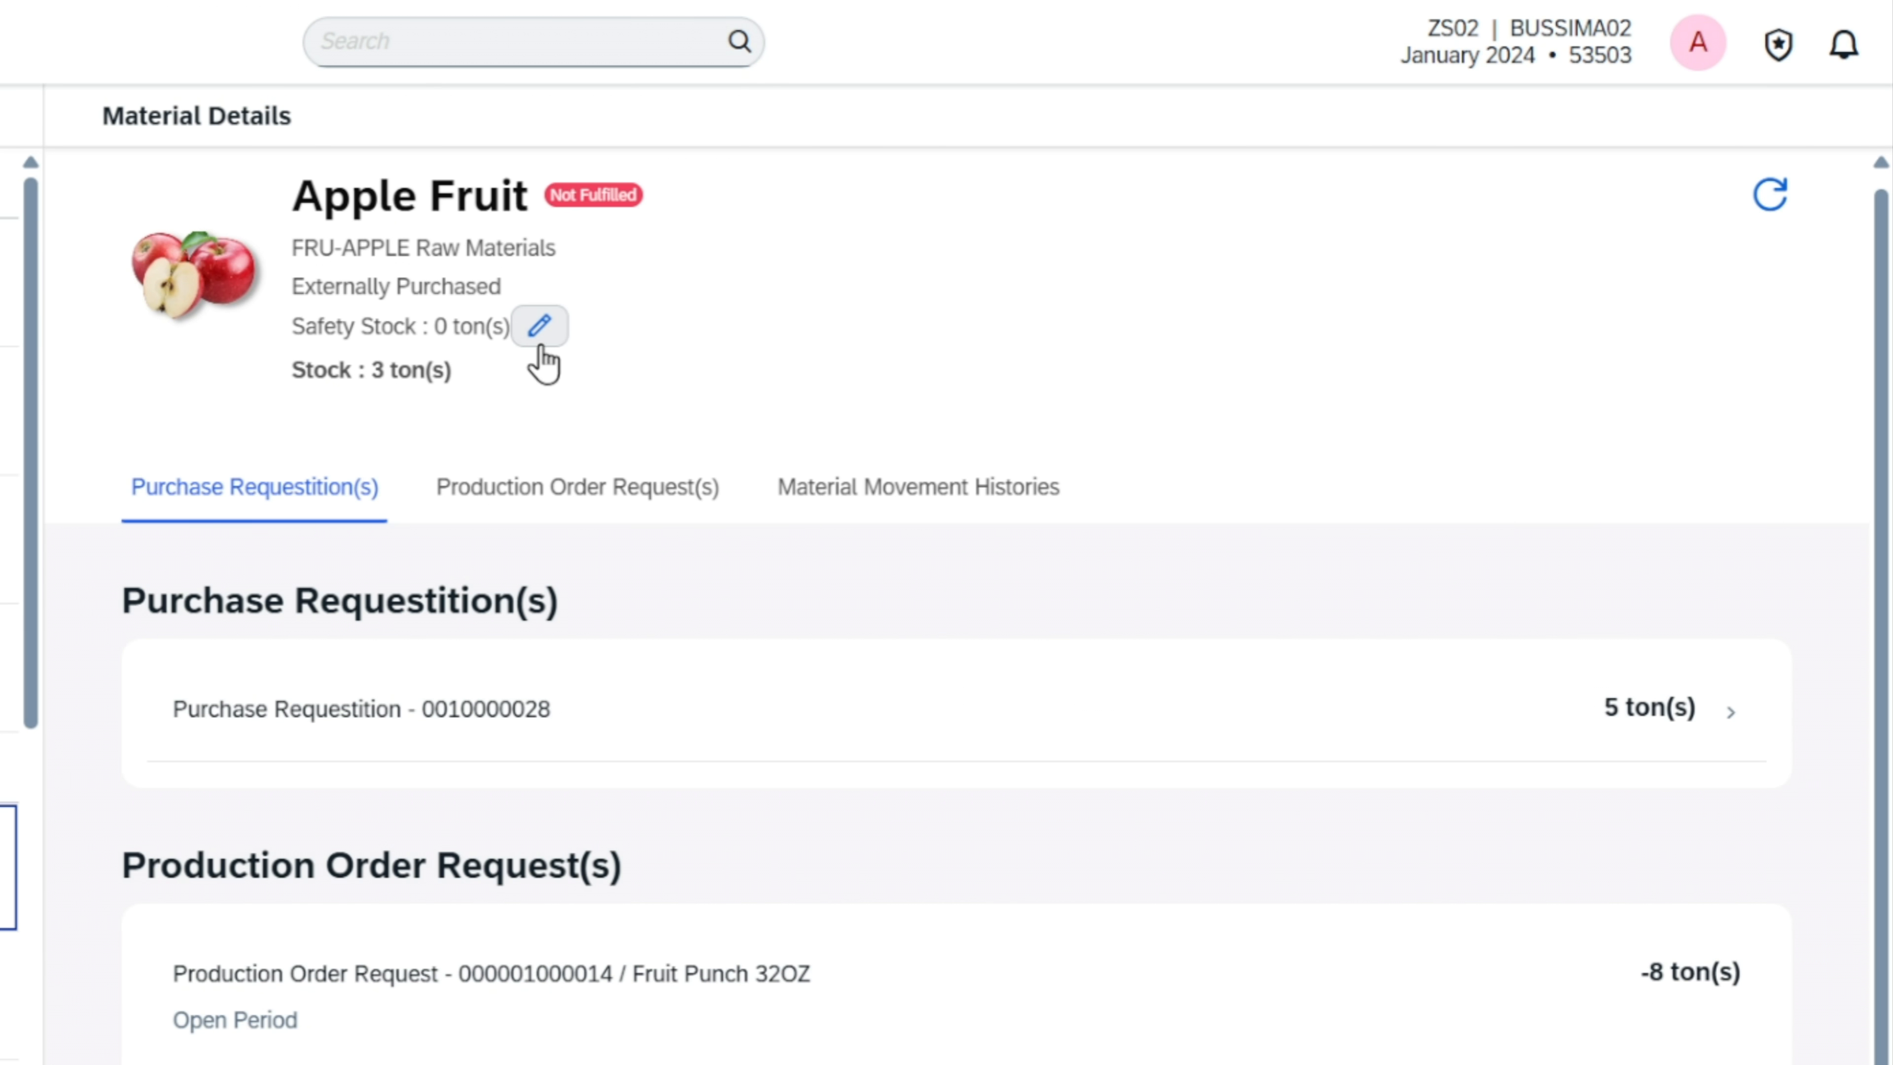
{"action": "left_click", "coordinate": [769, 481]}
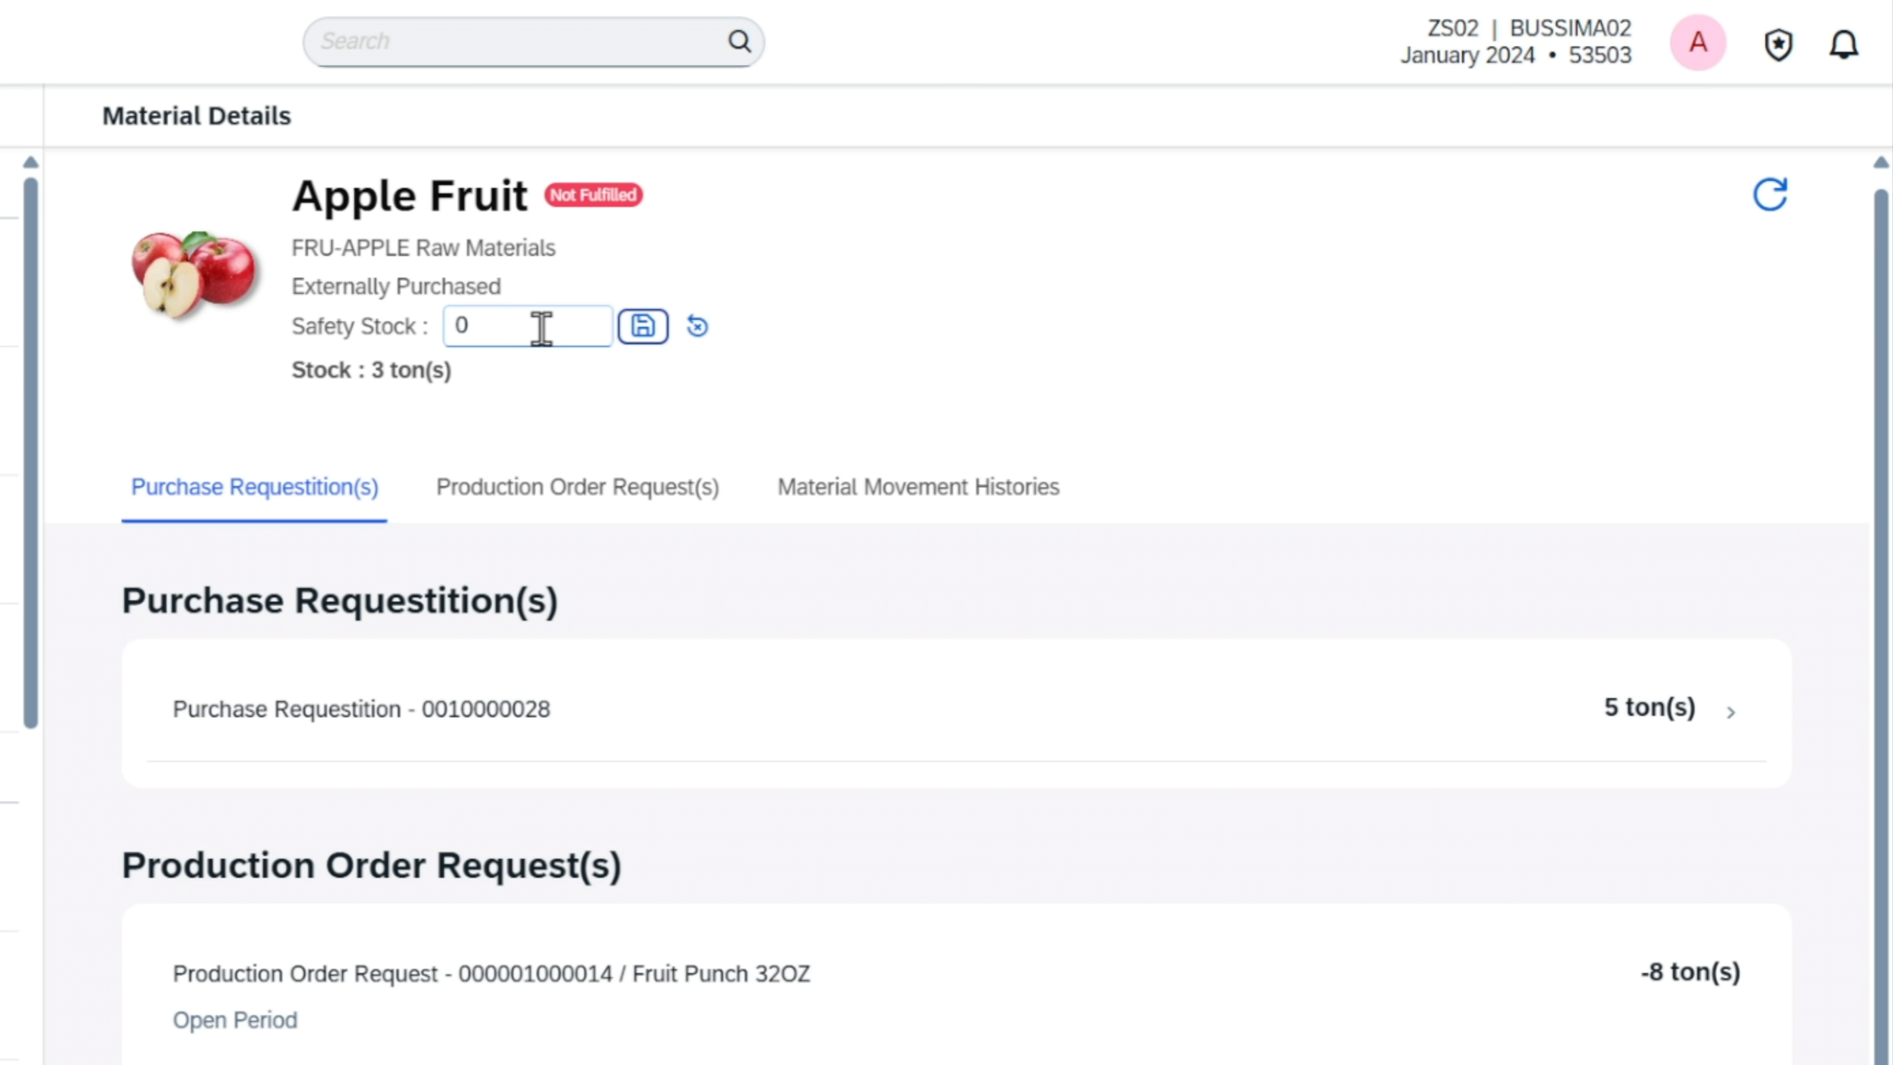
{"action": "key", "text": "BackSpace"}
{"action": "type", "text": "10"}
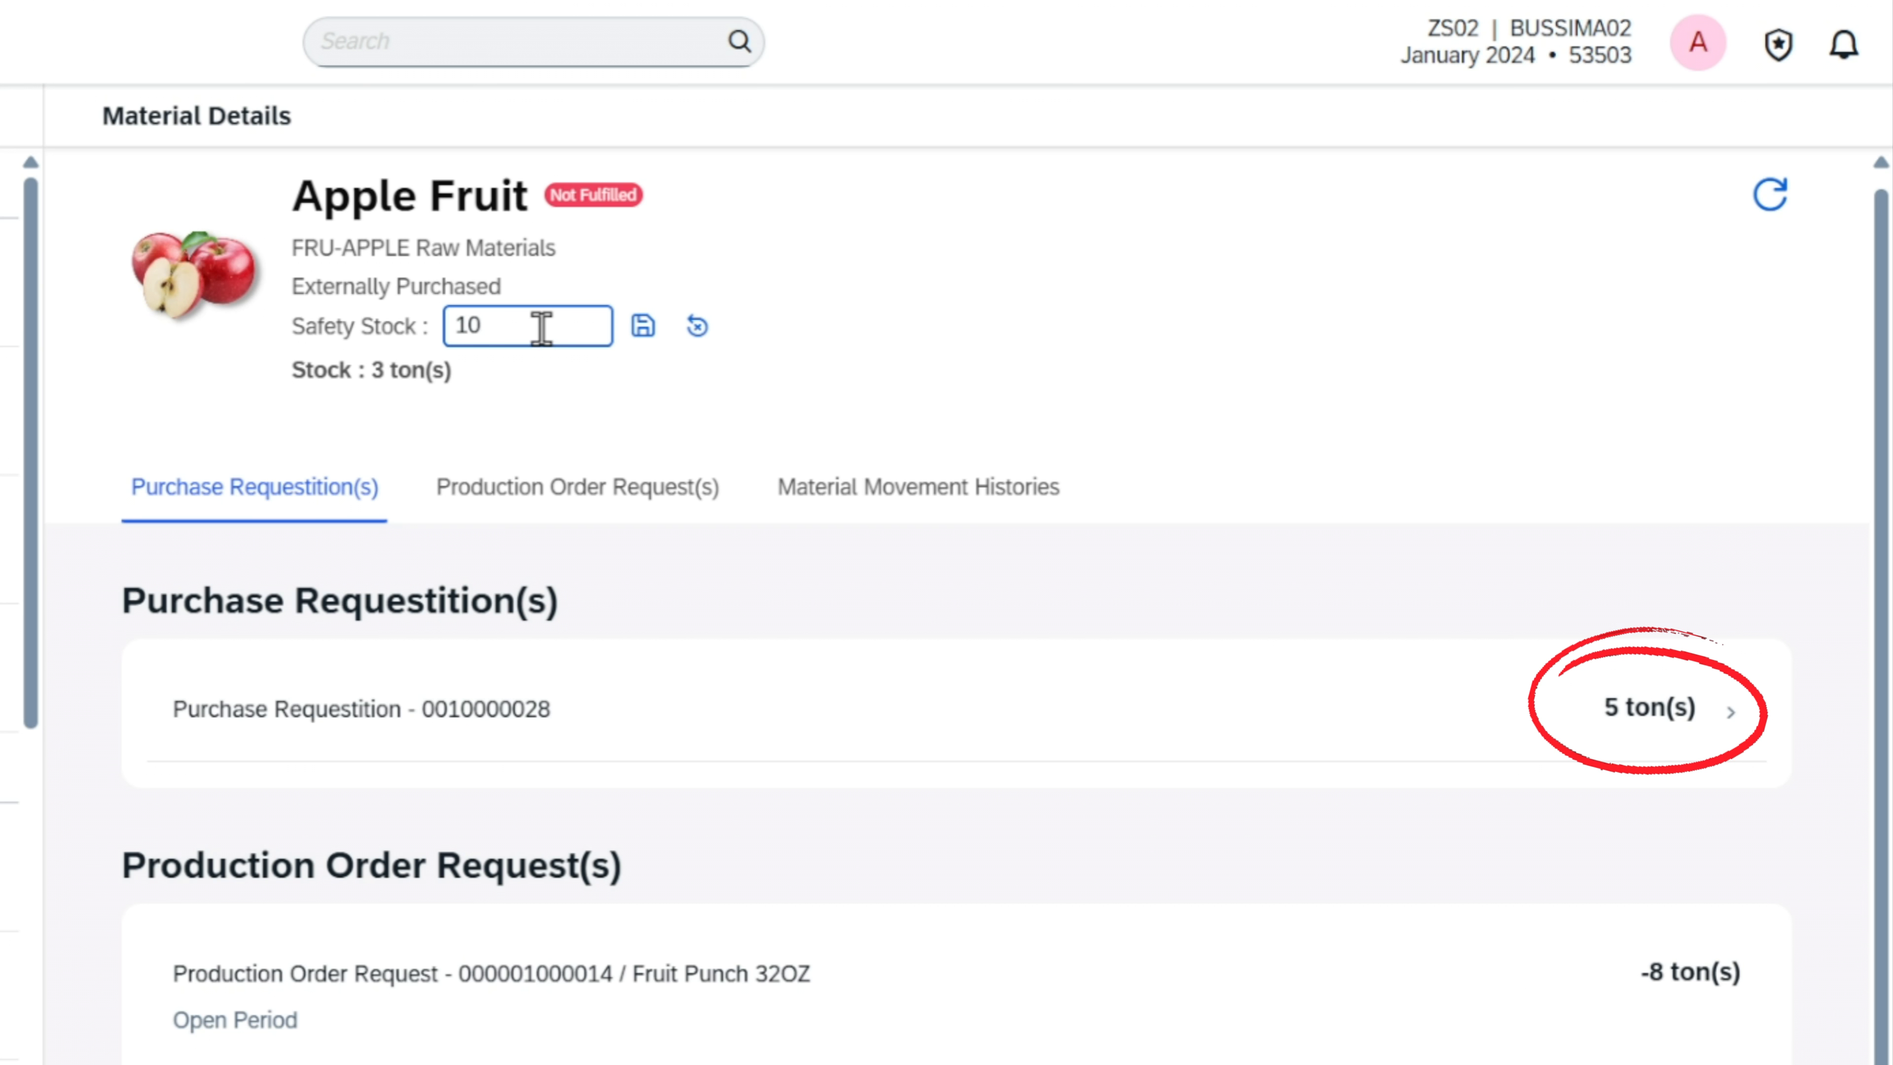
{"action": "left_click", "coordinate": [634, 339]}
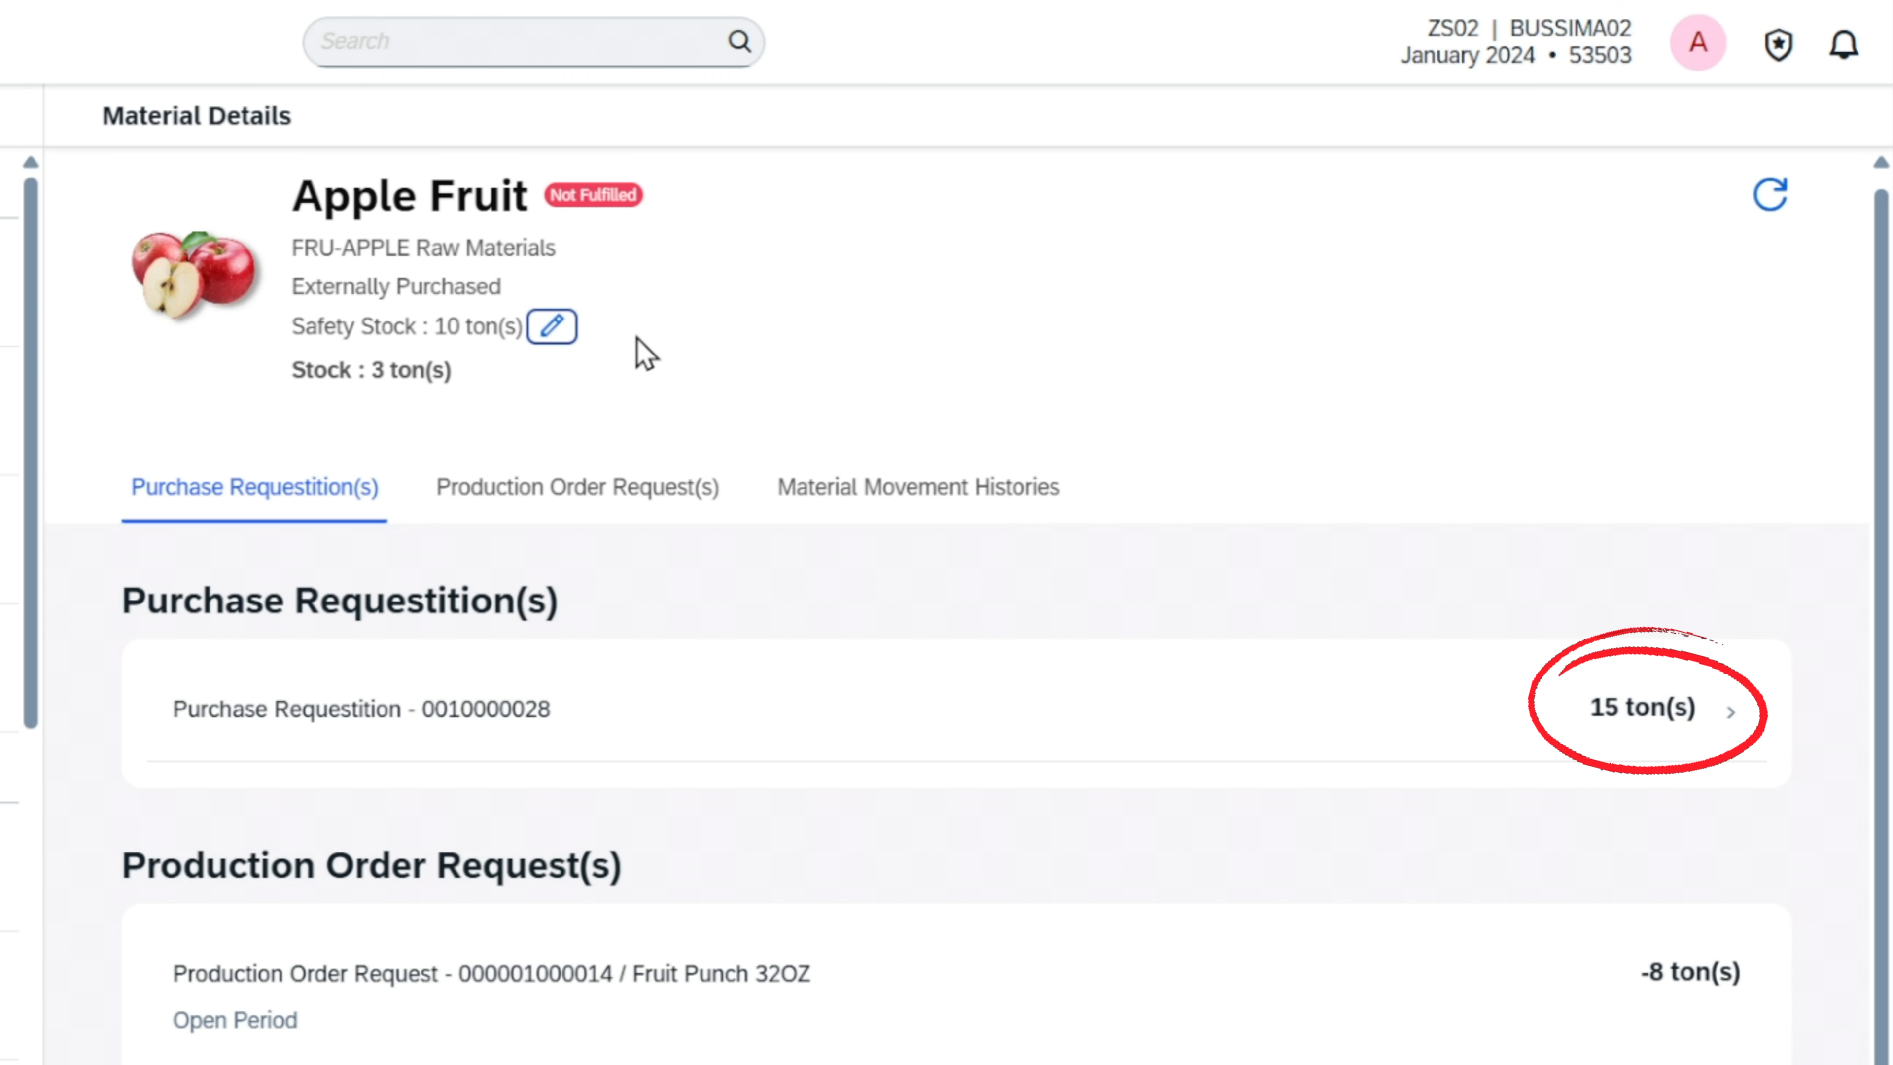
Save a safety stock of 15 tons for Apple Fruit and open its purchase requisition
{"action": "left_click", "coordinate": [565, 340]}
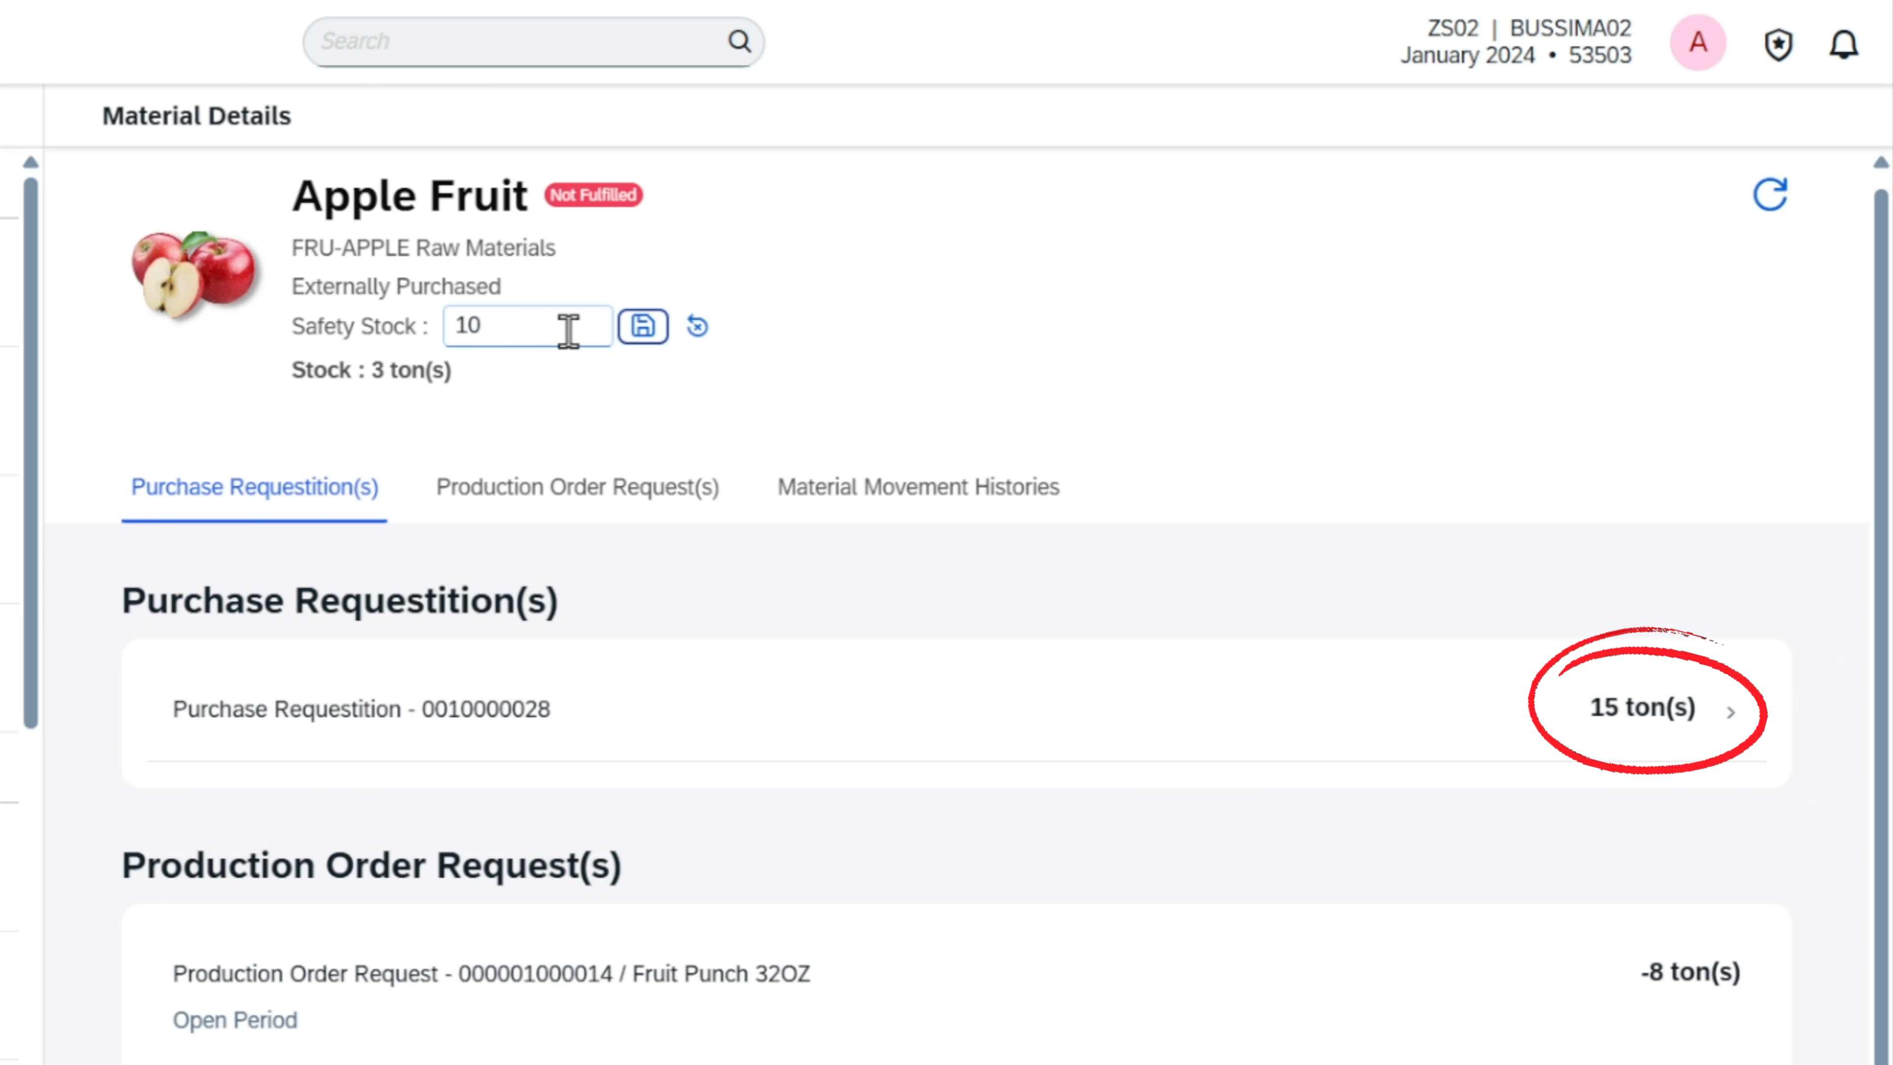
{"action": "key", "text": "BackSpace"}
{"action": "type", "text": "5"}
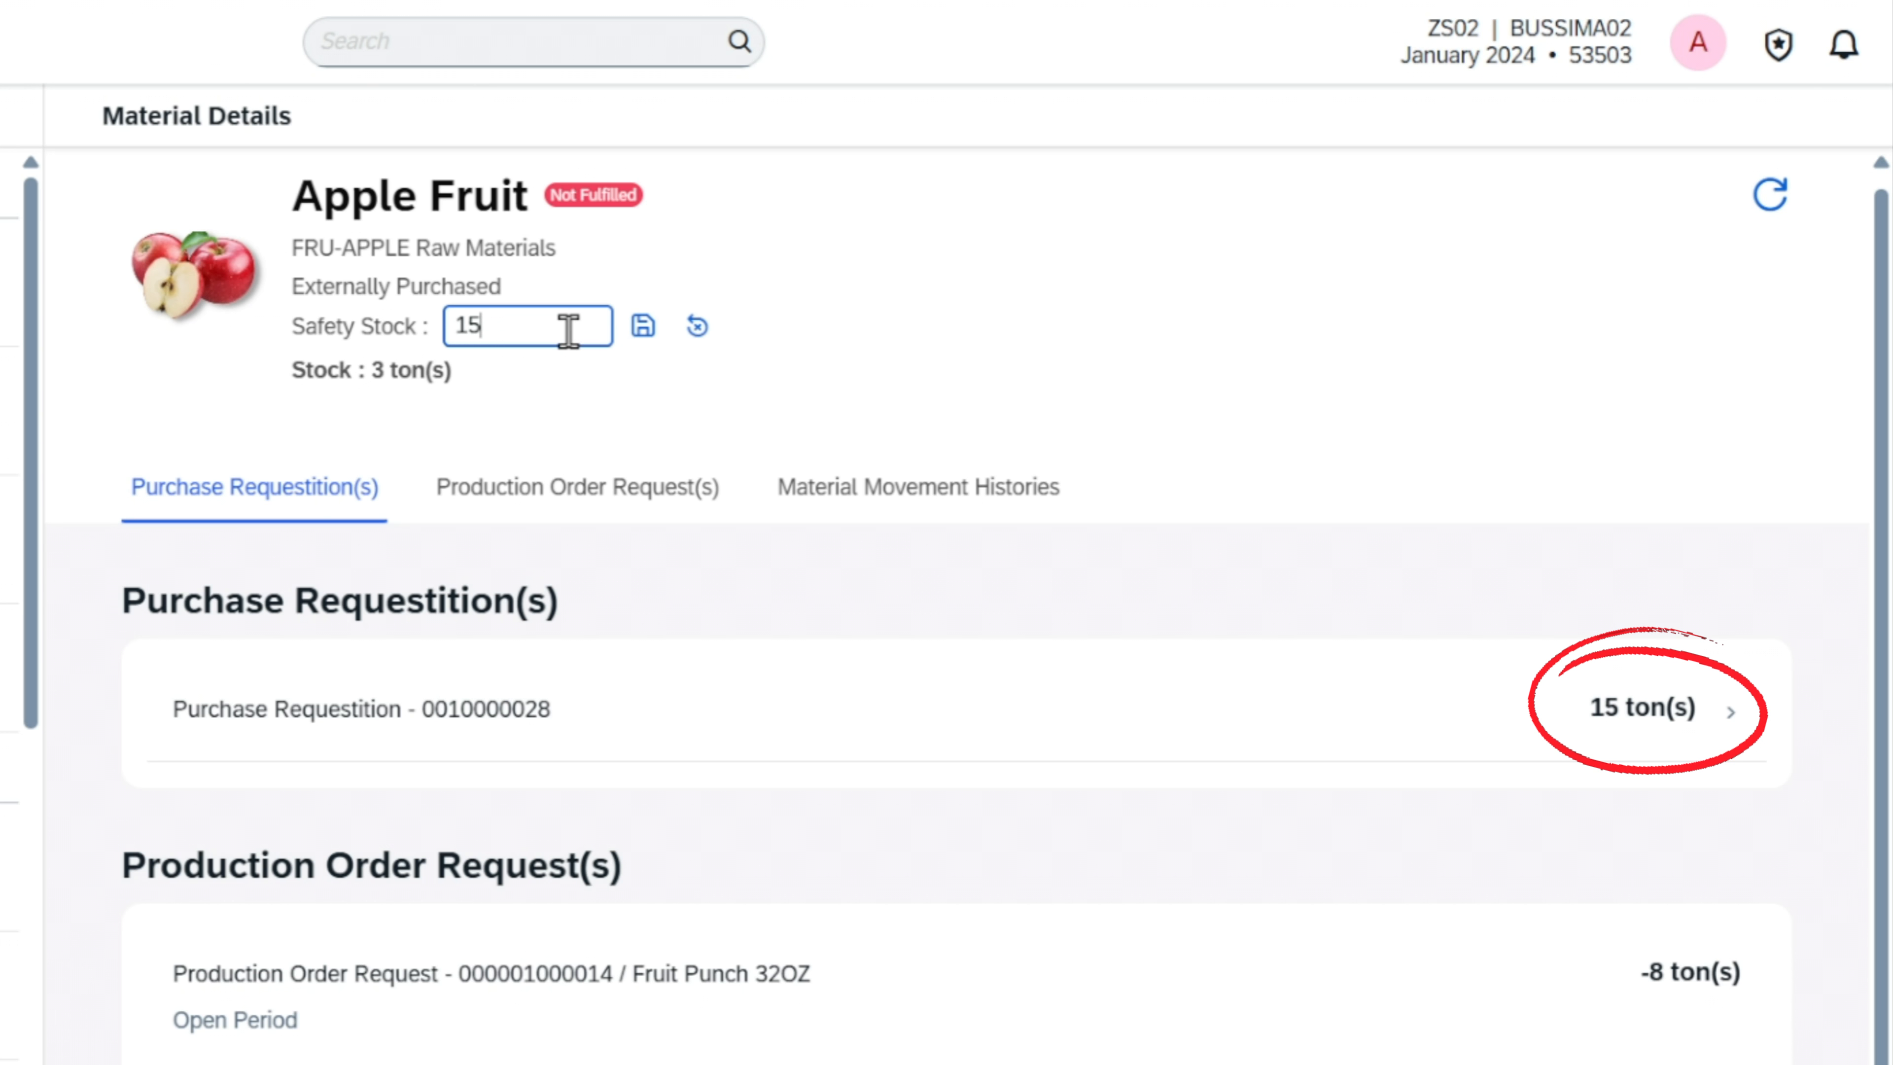
{"action": "left_click", "coordinate": [630, 337]}
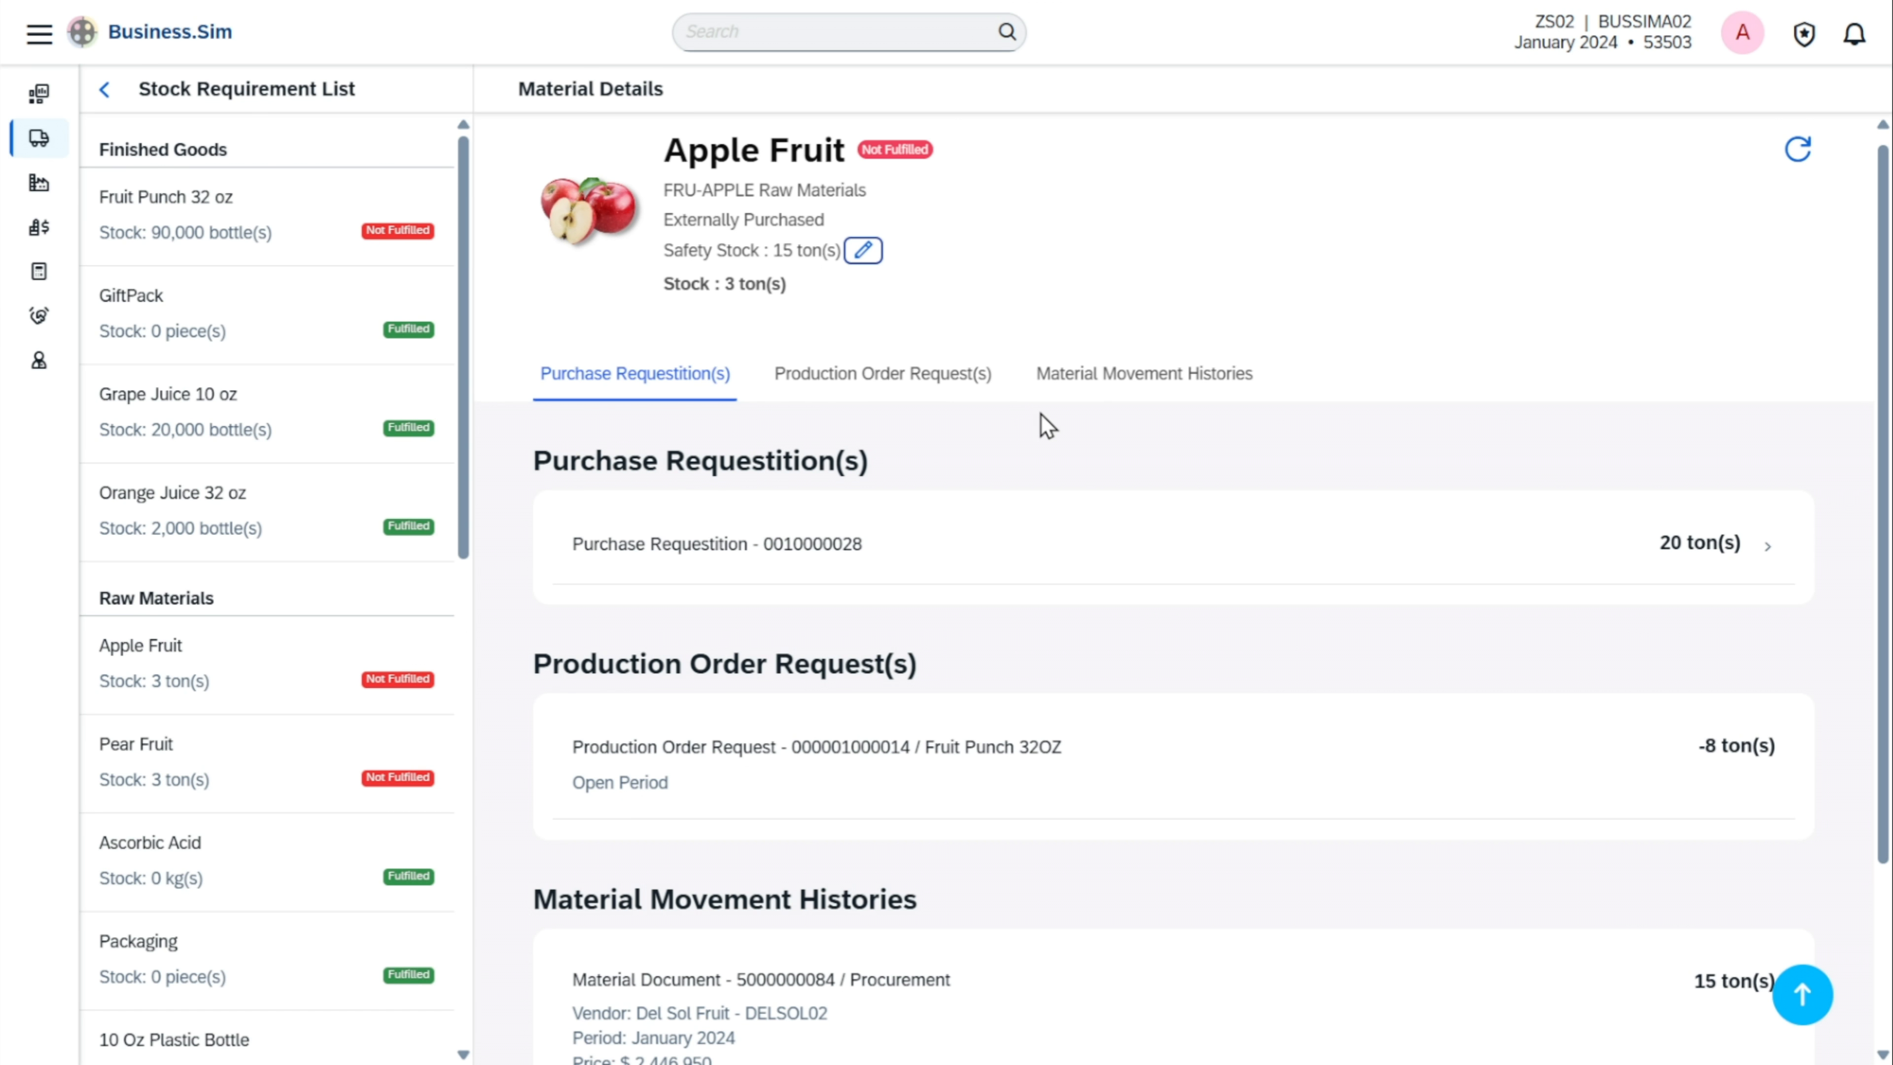
{"action": "left_click", "coordinate": [1042, 552]}
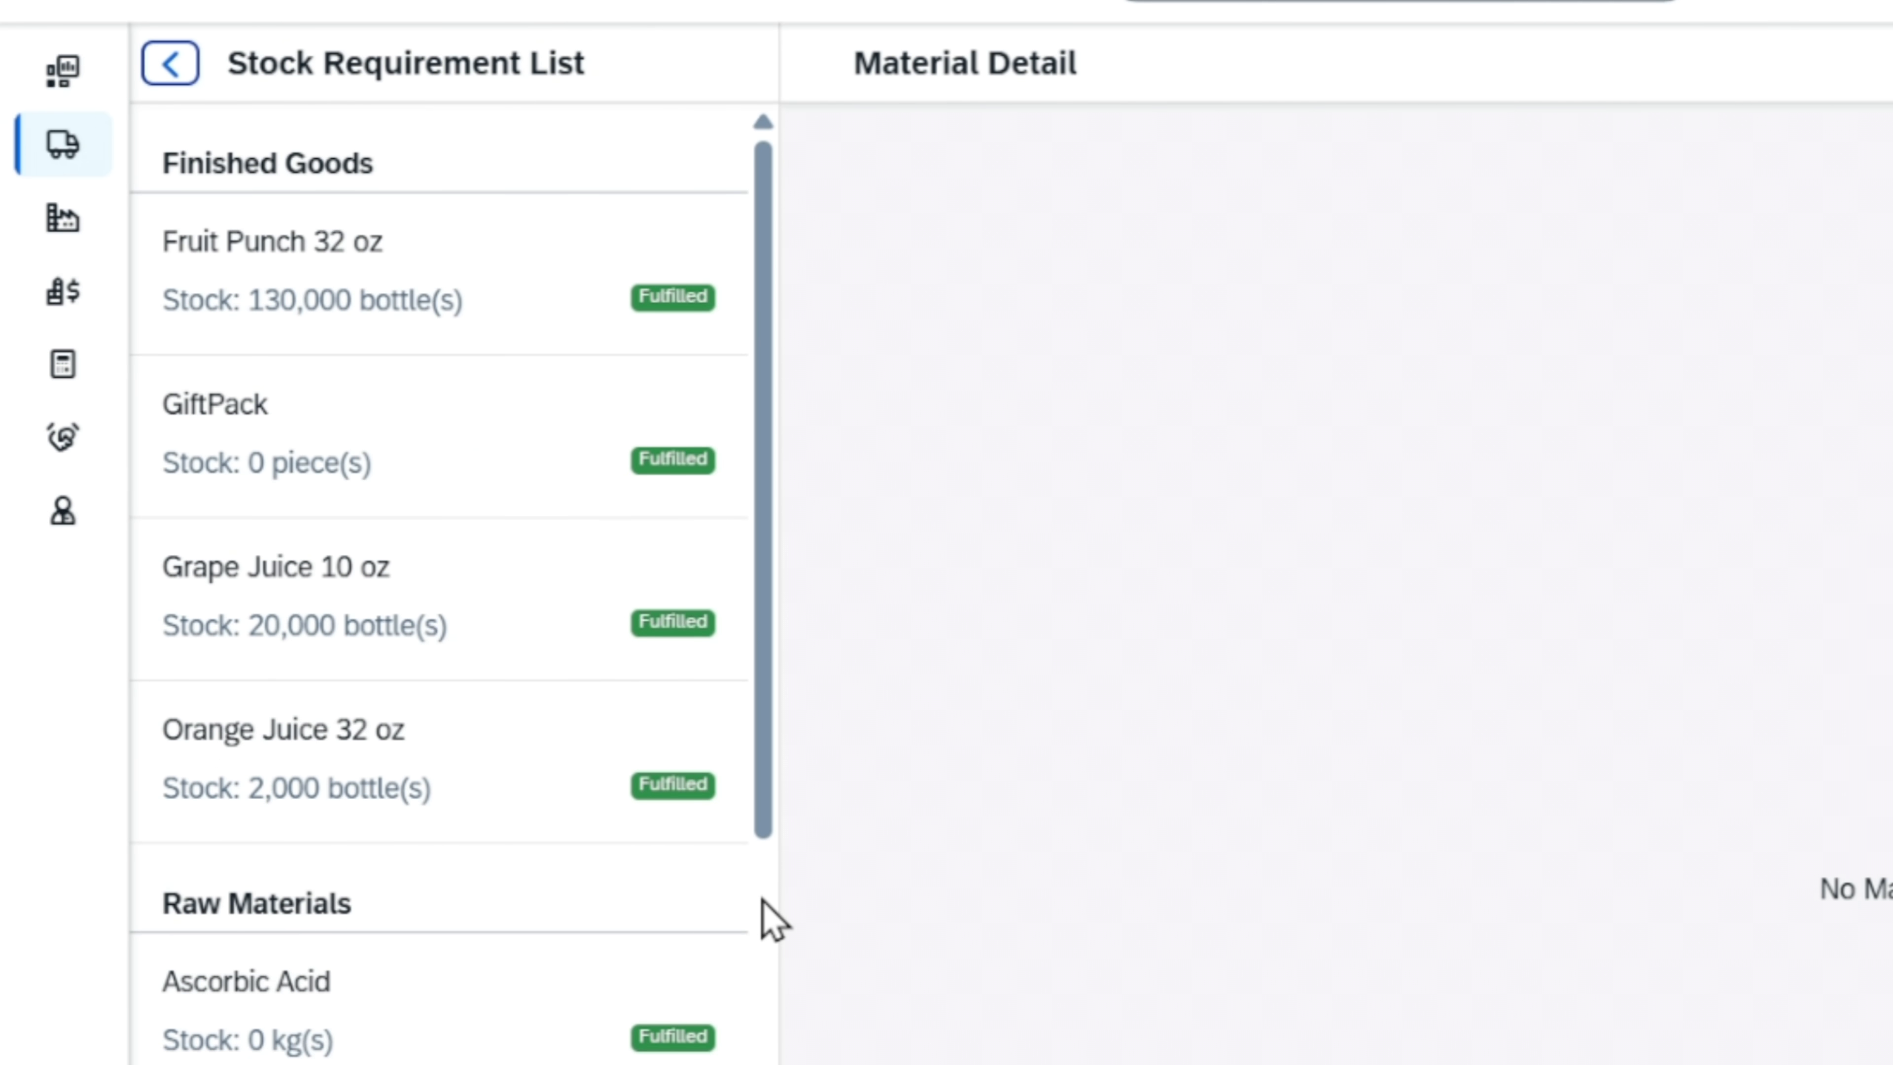
Review the raw materials in the Stock Requirement List and open the semi-finished Concentrate - Fruit Punch
{"action": "scroll", "coordinate": [763, 835], "scroll_direction": "down", "scroll_amount": 5}
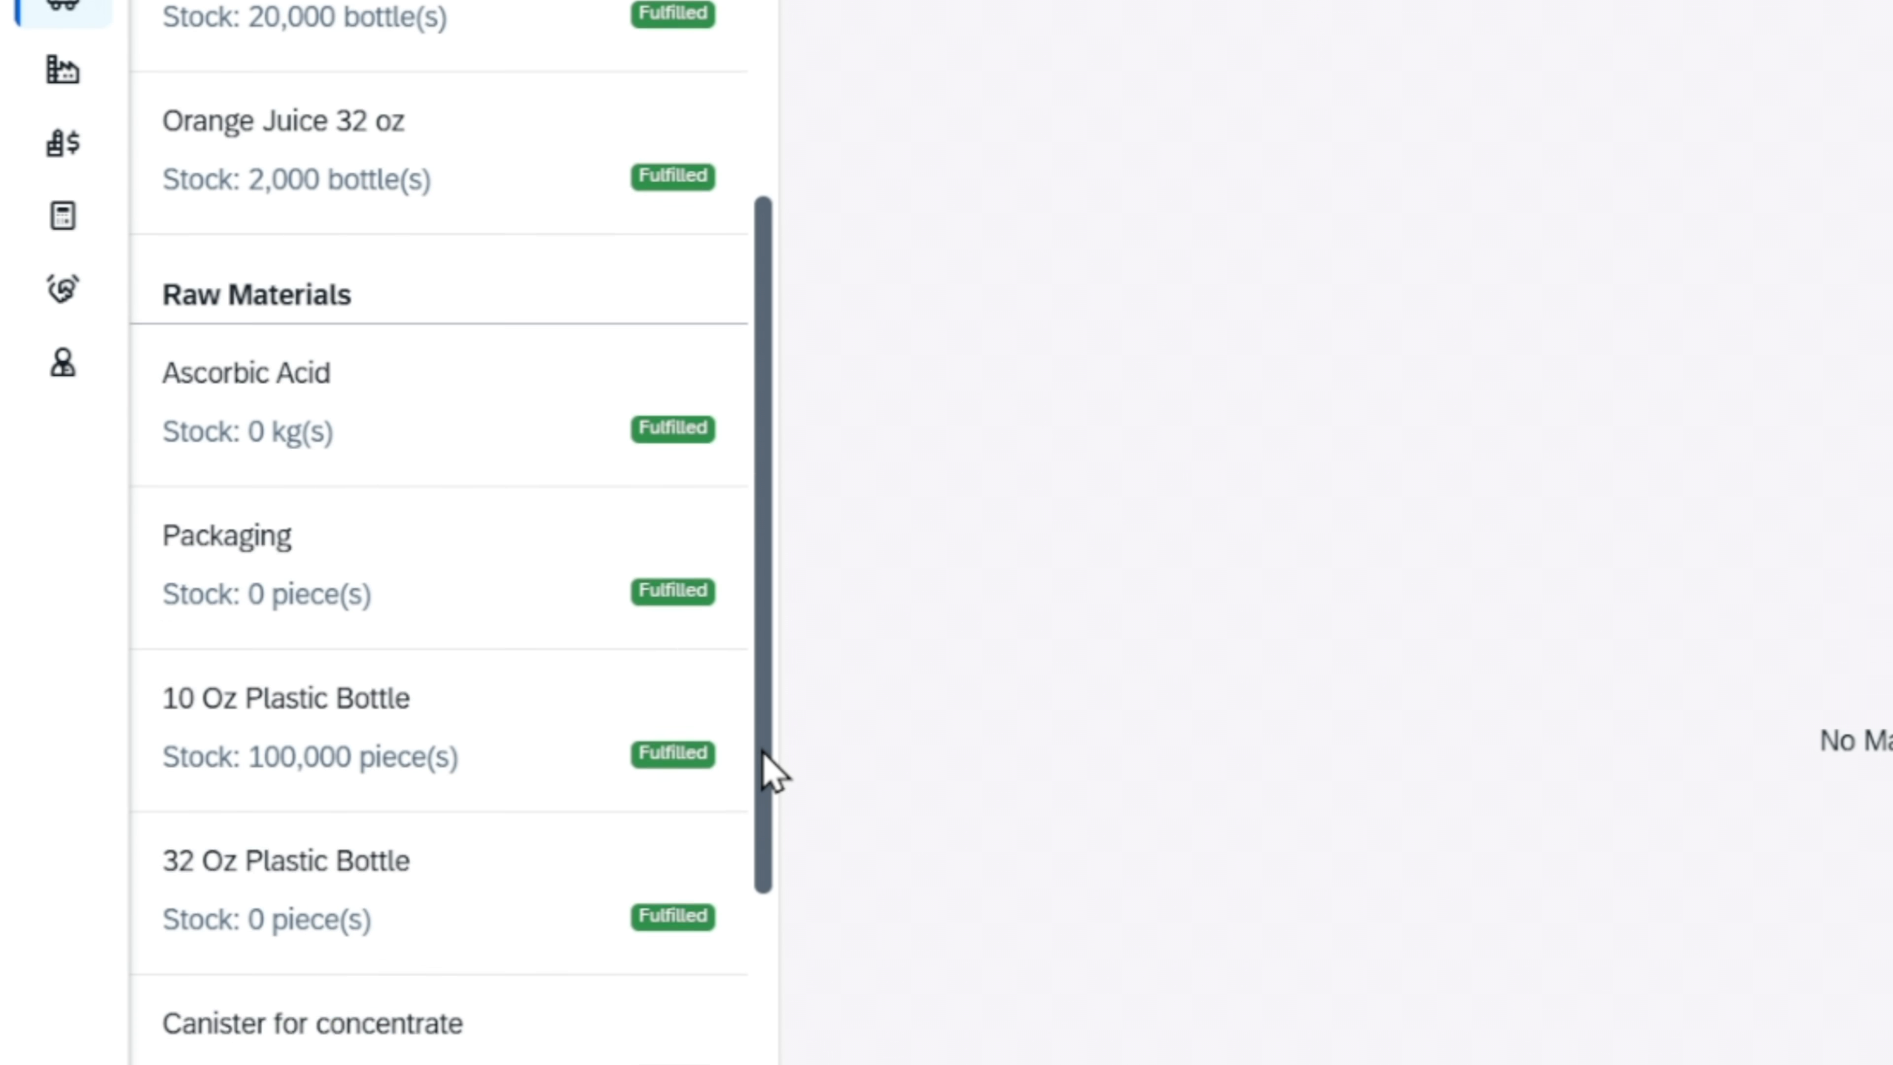
{"action": "scroll", "coordinate": [771, 678], "scroll_direction": "down", "scroll_amount": 5}
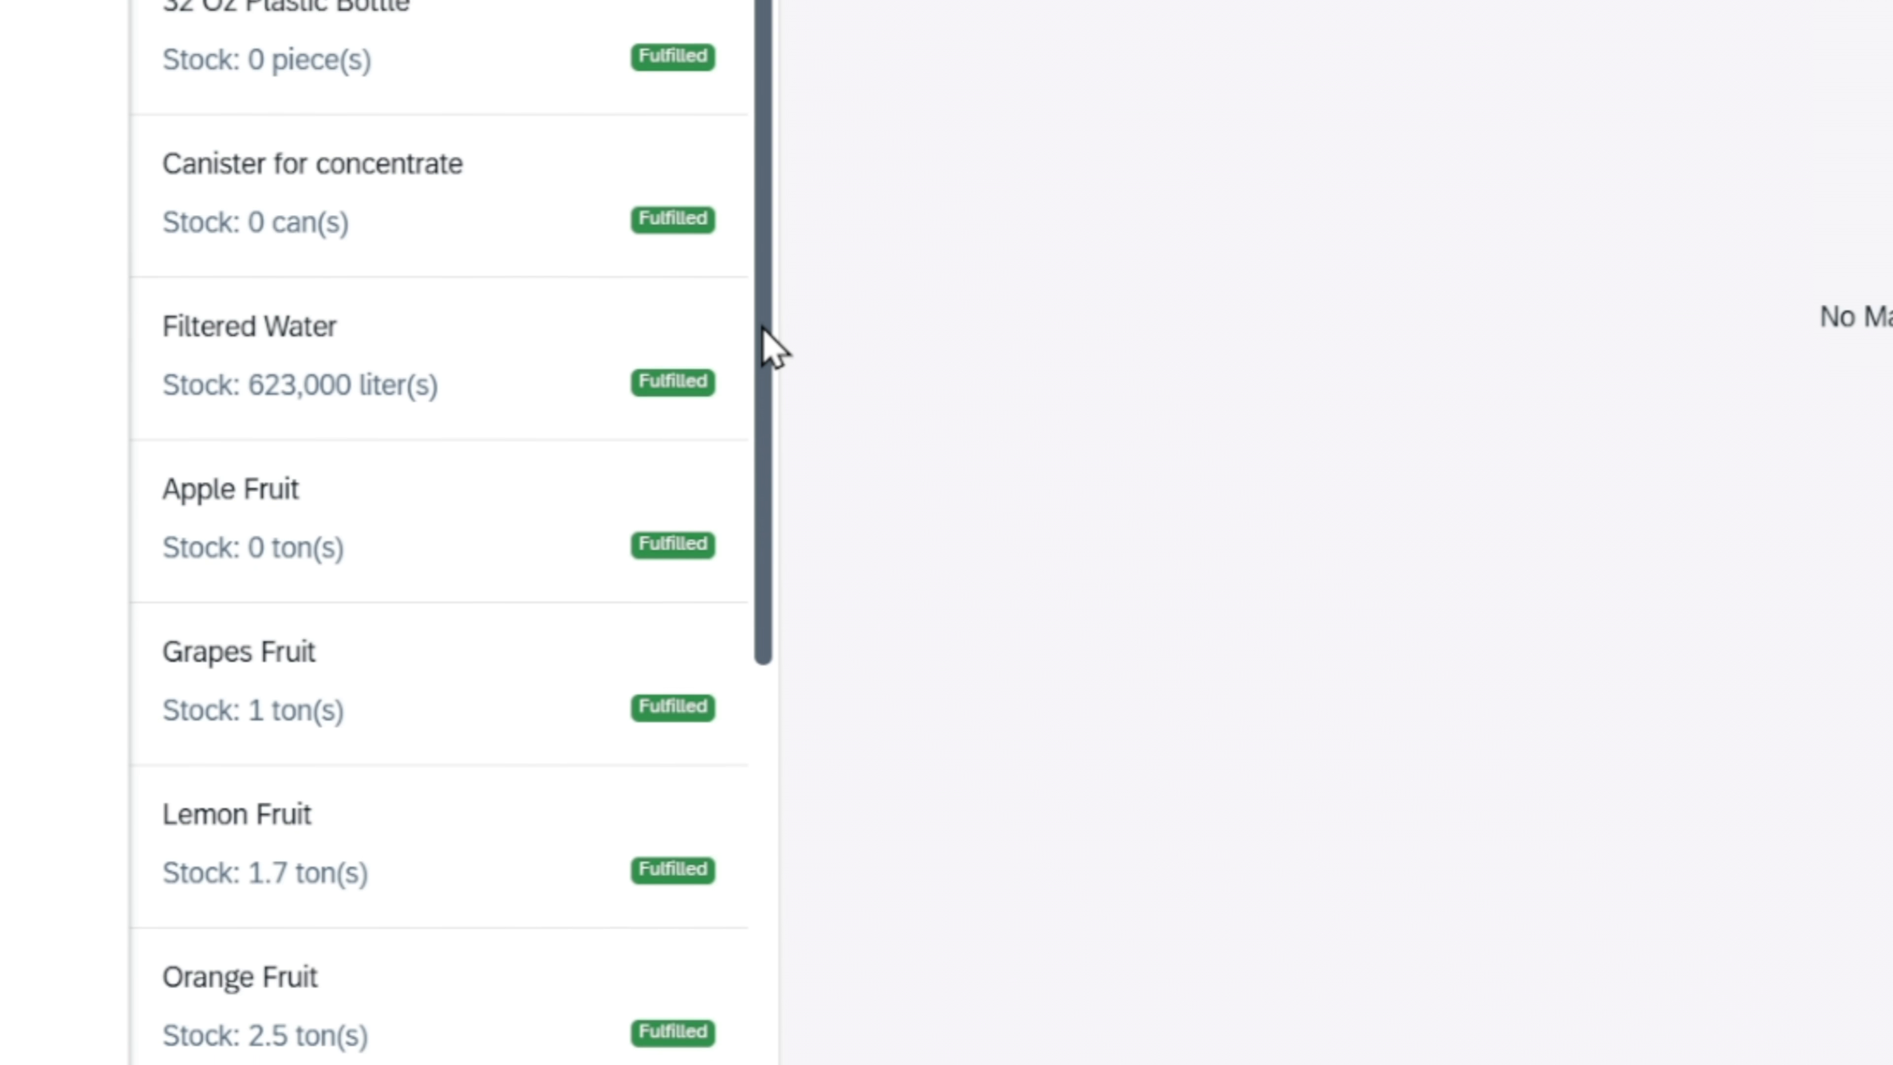
{"action": "scroll", "coordinate": [466, 606], "scroll_direction": "up", "scroll_amount": 5}
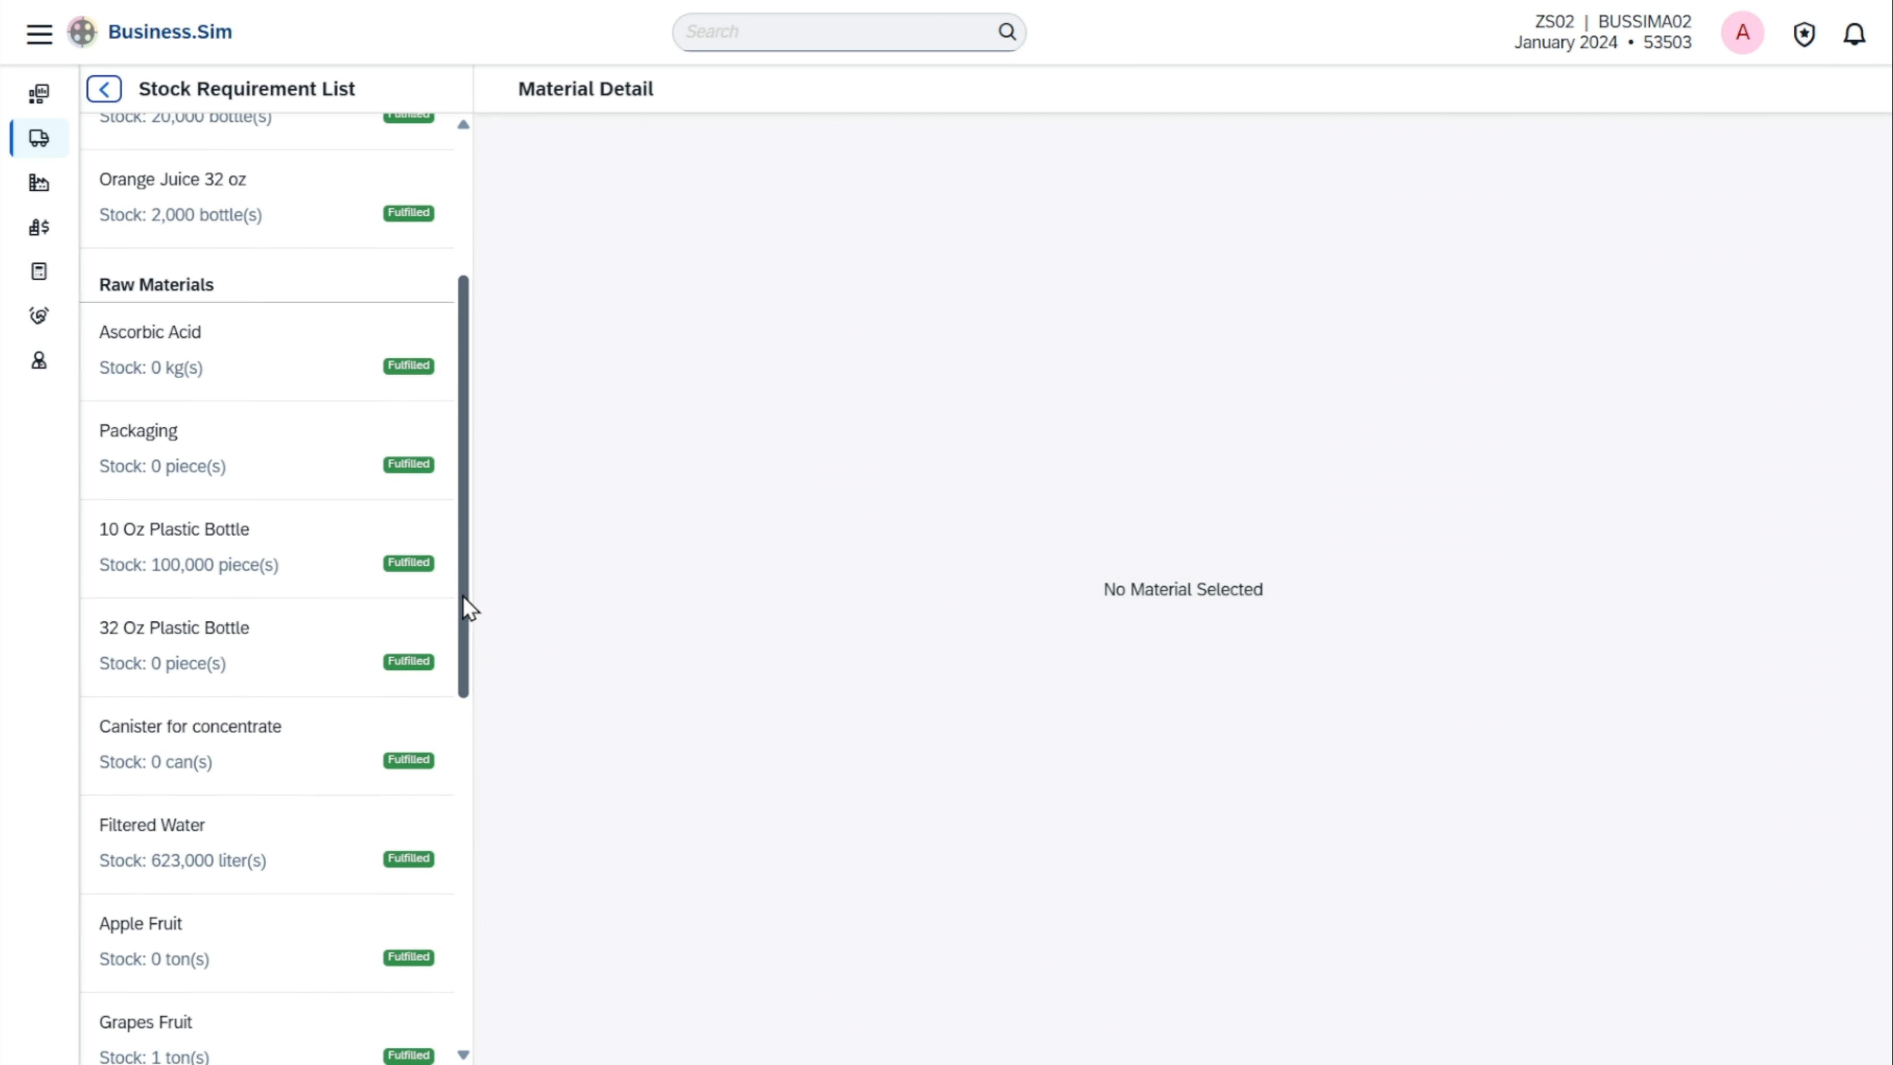
{"action": "scroll", "coordinate": [467, 605], "scroll_direction": "down", "scroll_amount": 10}
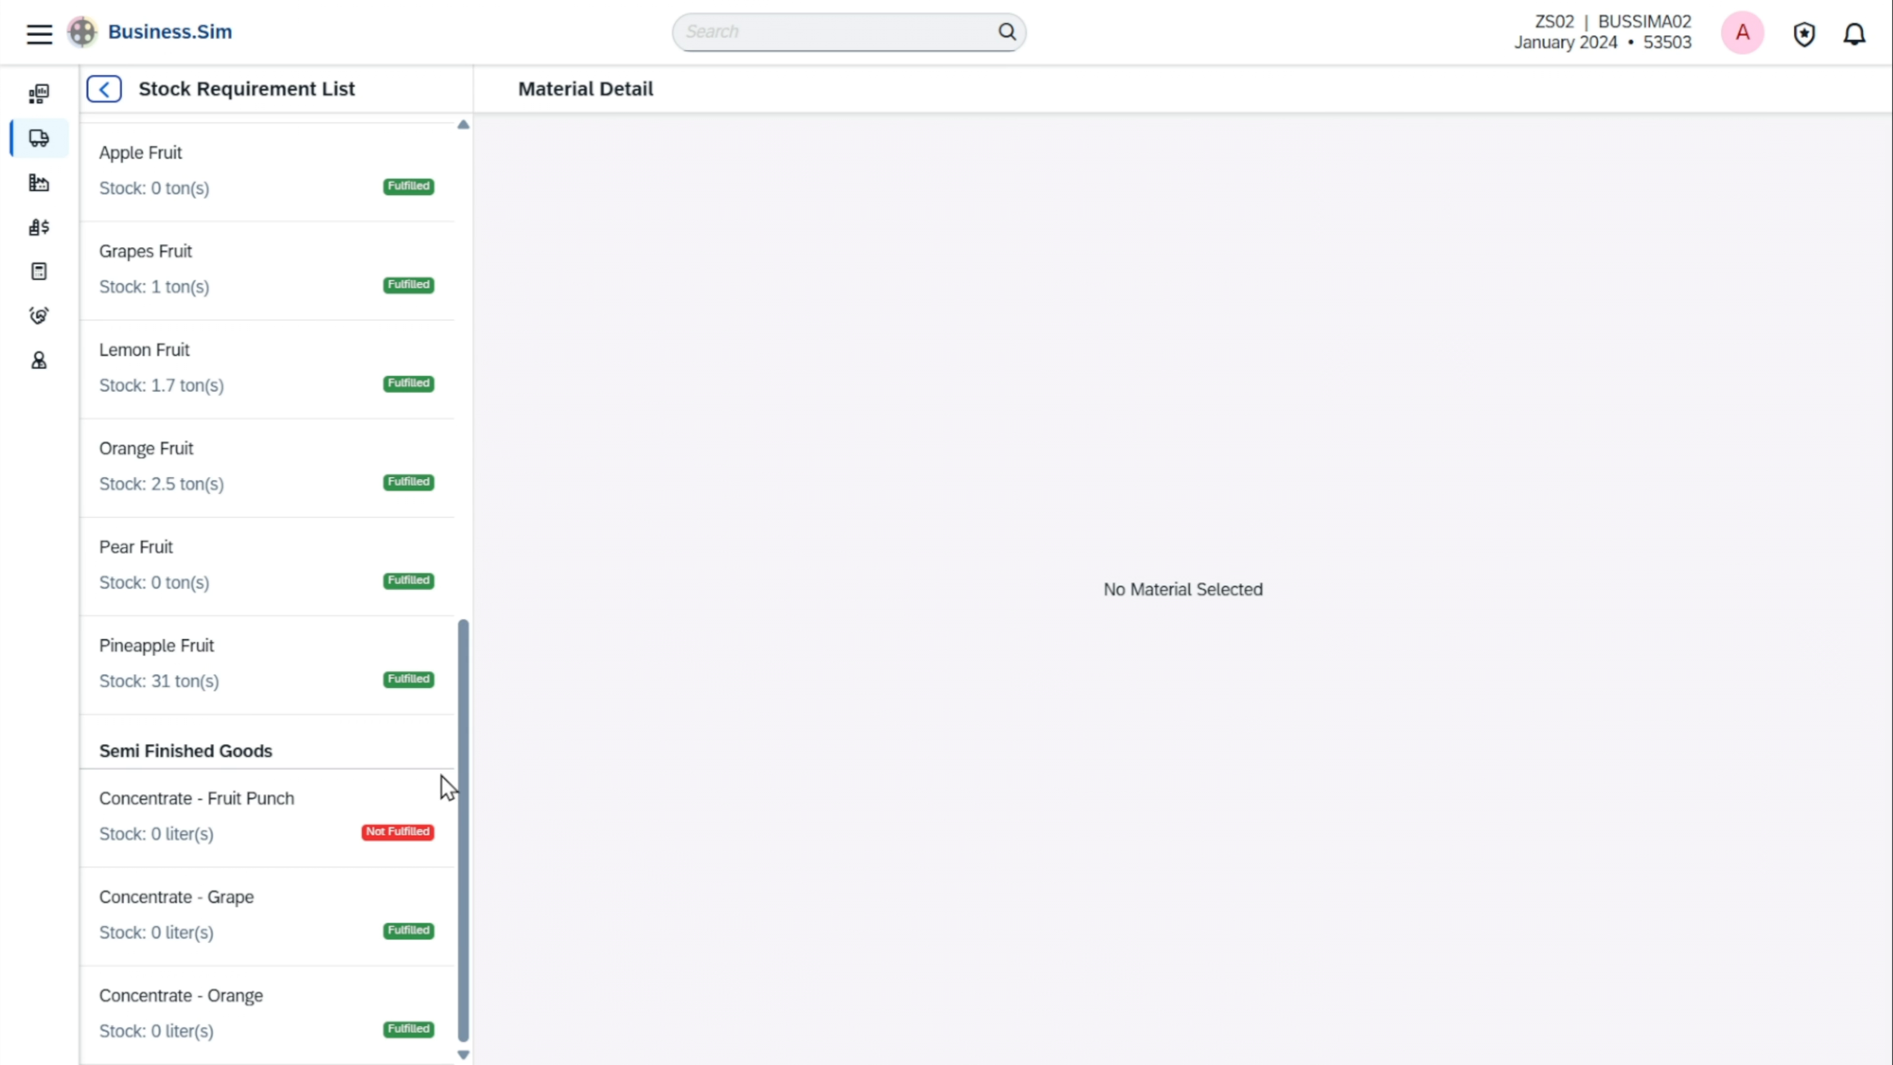
{"action": "left_click", "coordinate": [386, 855]}
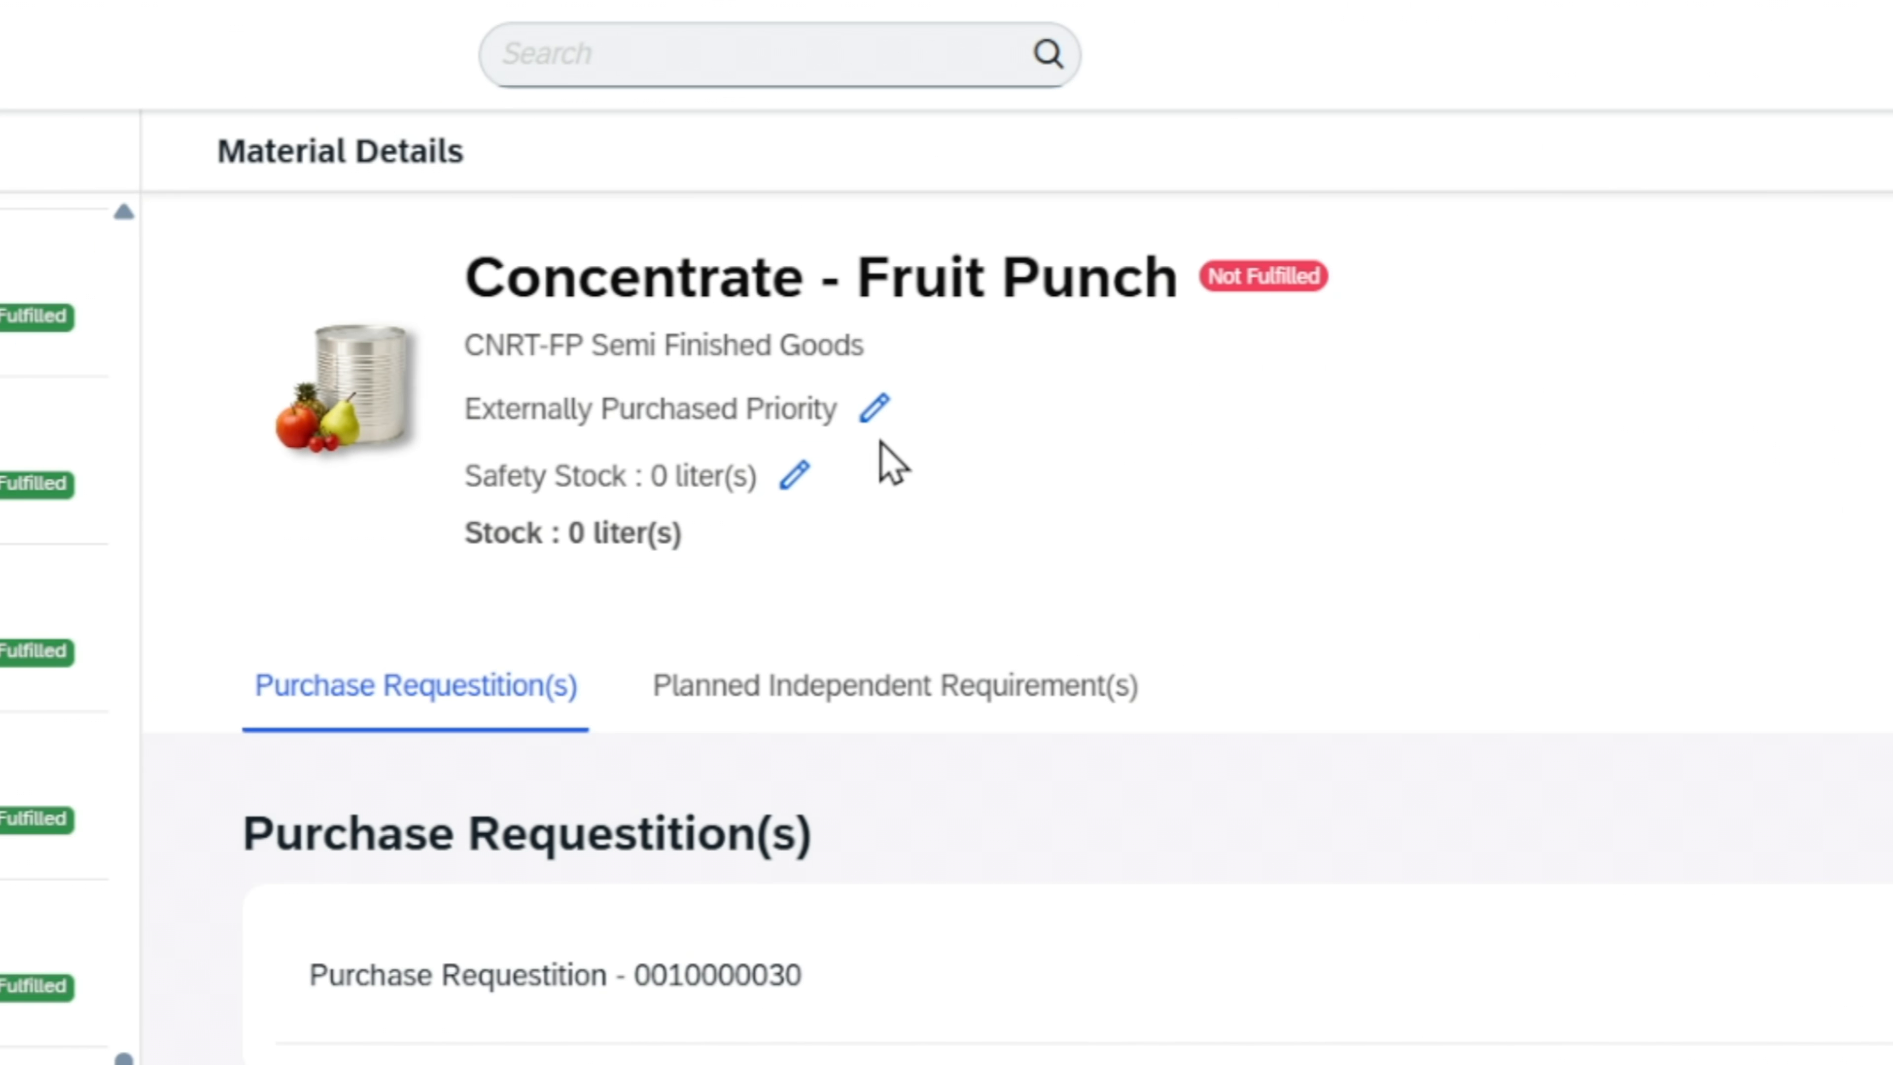
Change the procurement status of Concentrate - Fruit Punch to Internally Produced, accepting the deletion of its purchase requisitions
{"action": "left_click", "coordinate": [842, 411]}
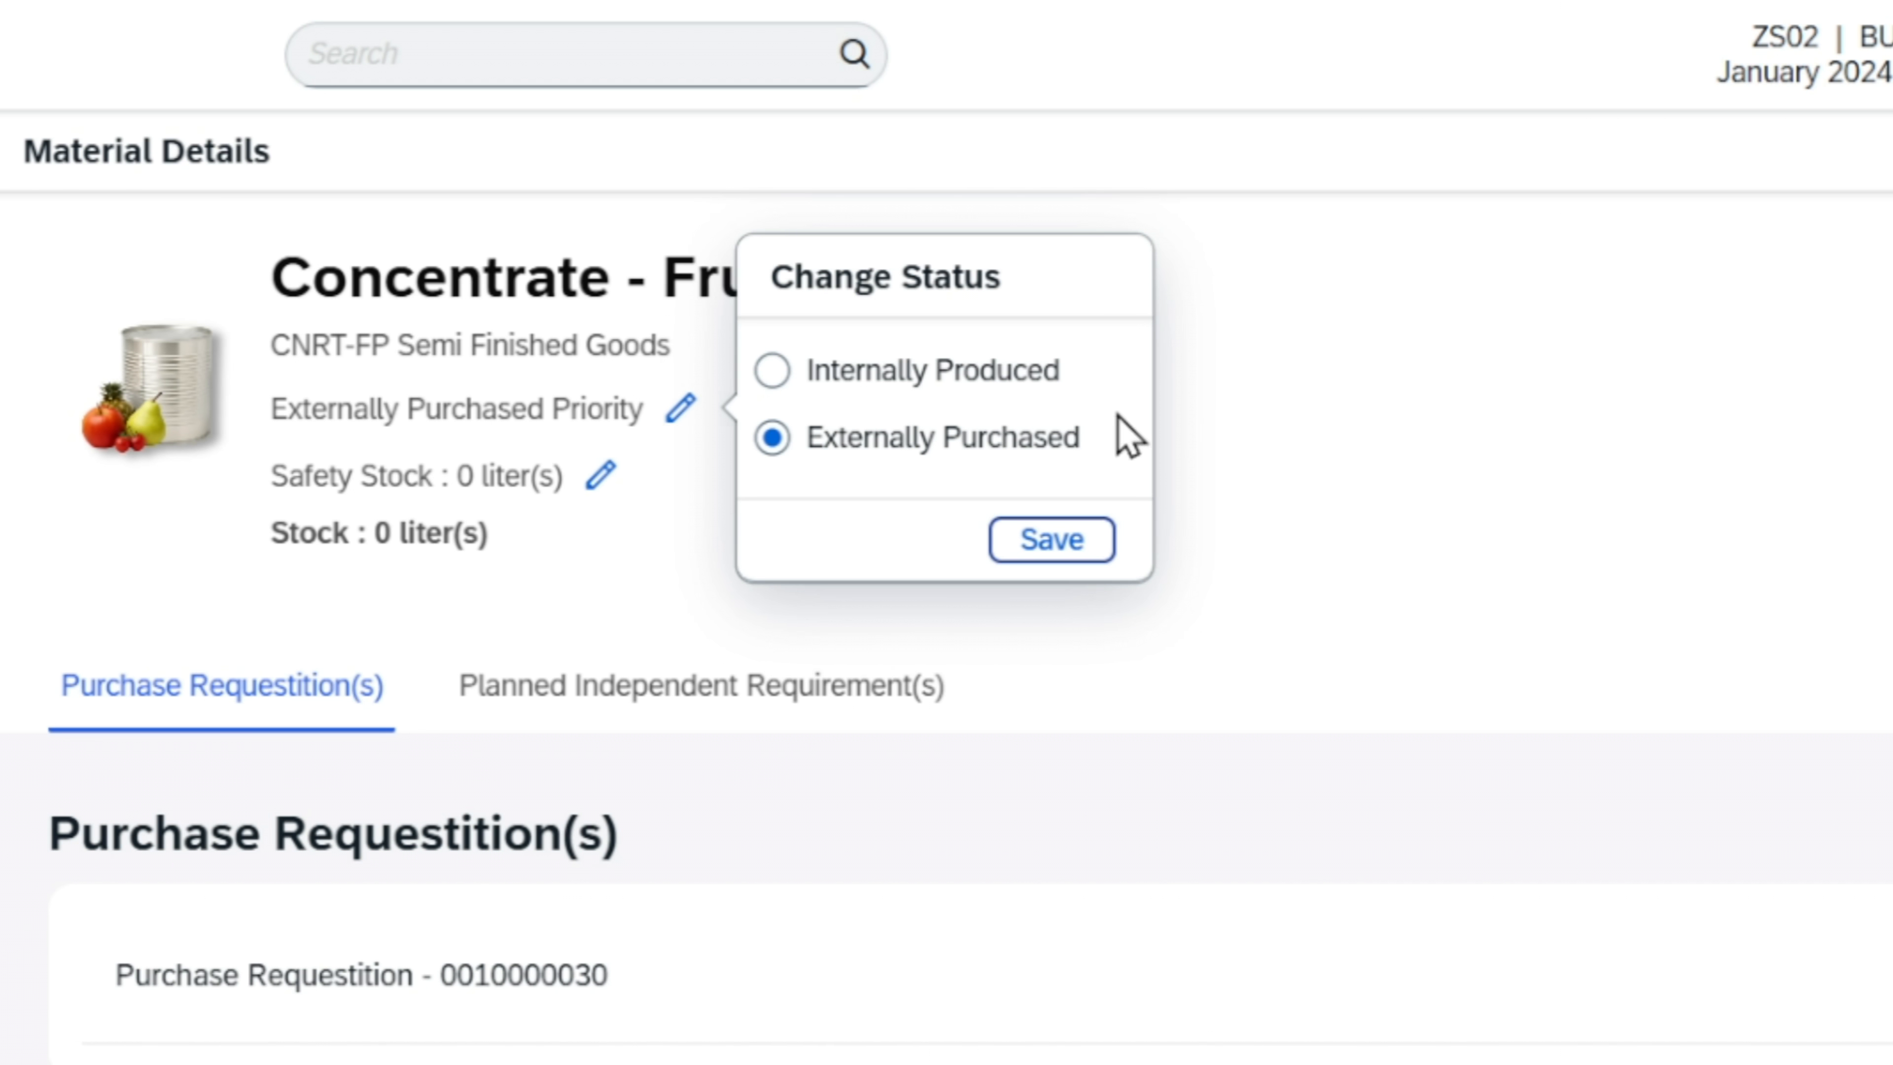
{"action": "left_click", "coordinate": [1021, 369]}
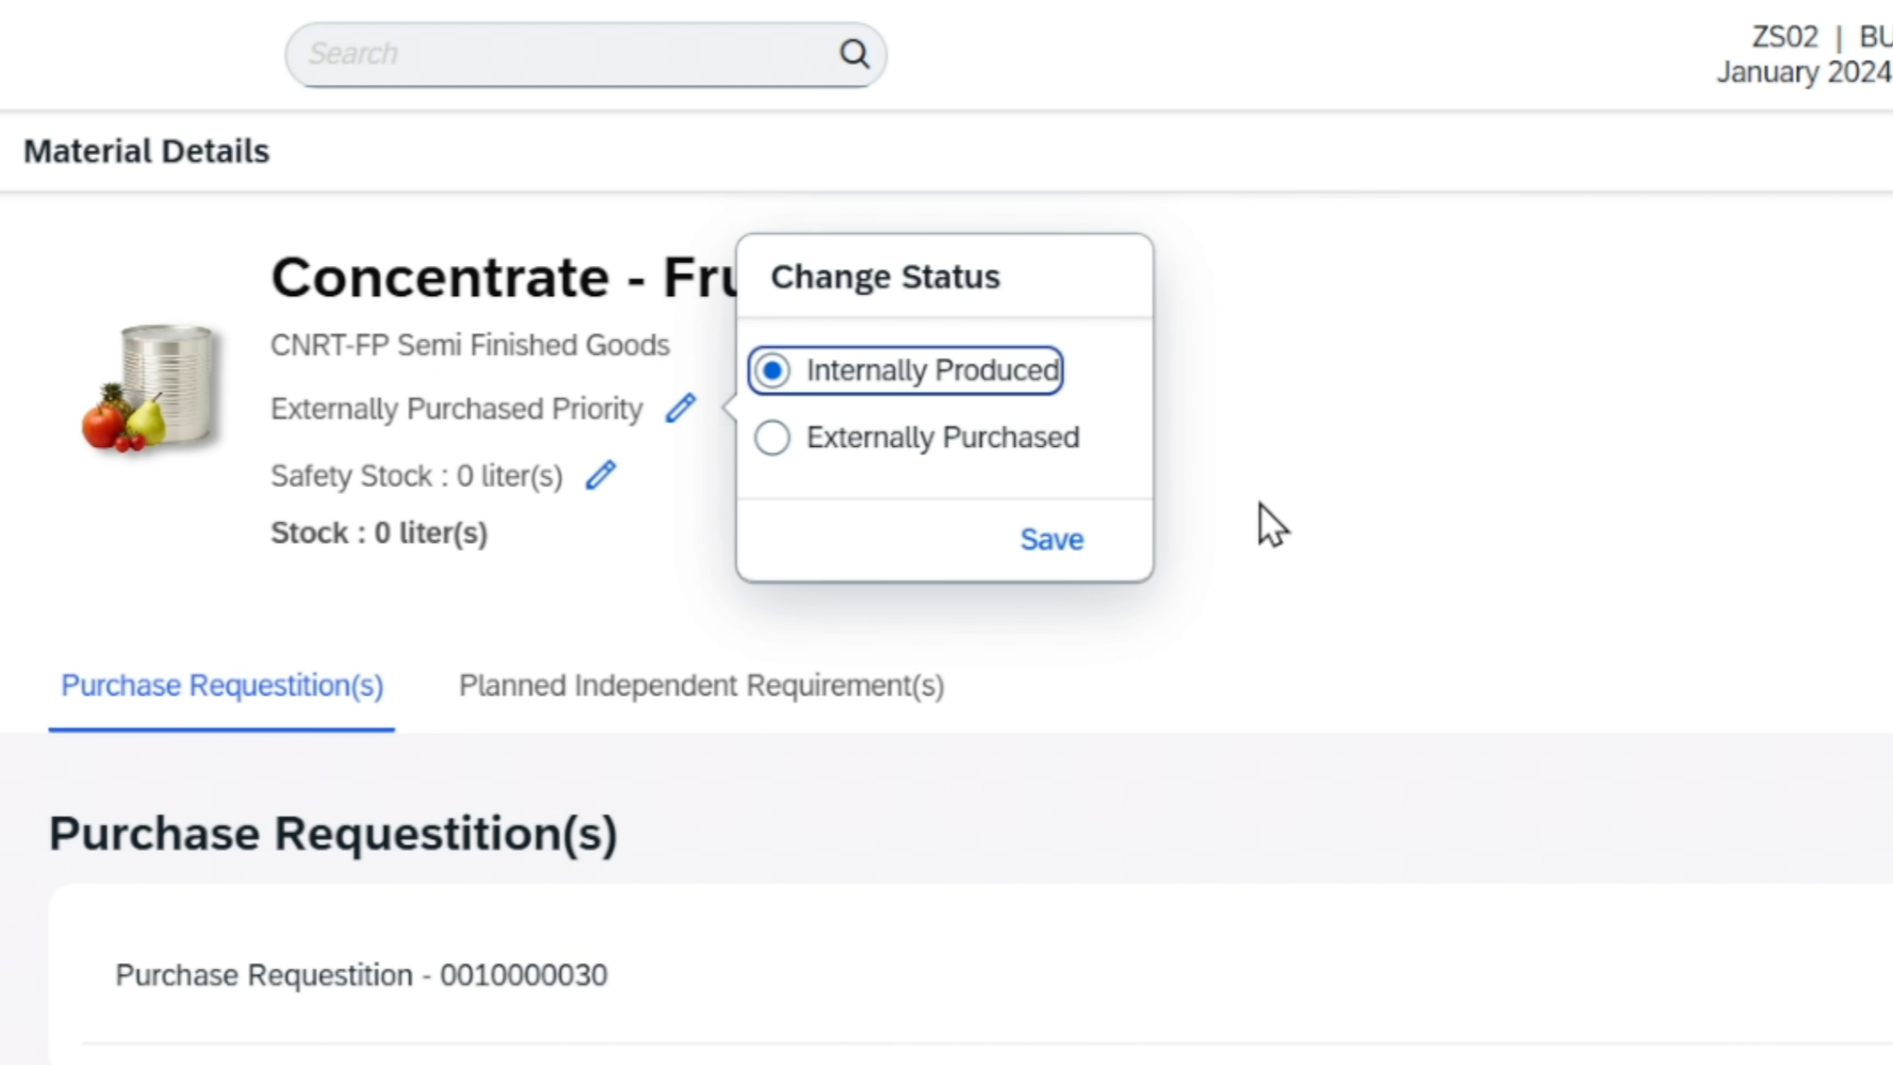
{"action": "left_click", "coordinate": [992, 446]}
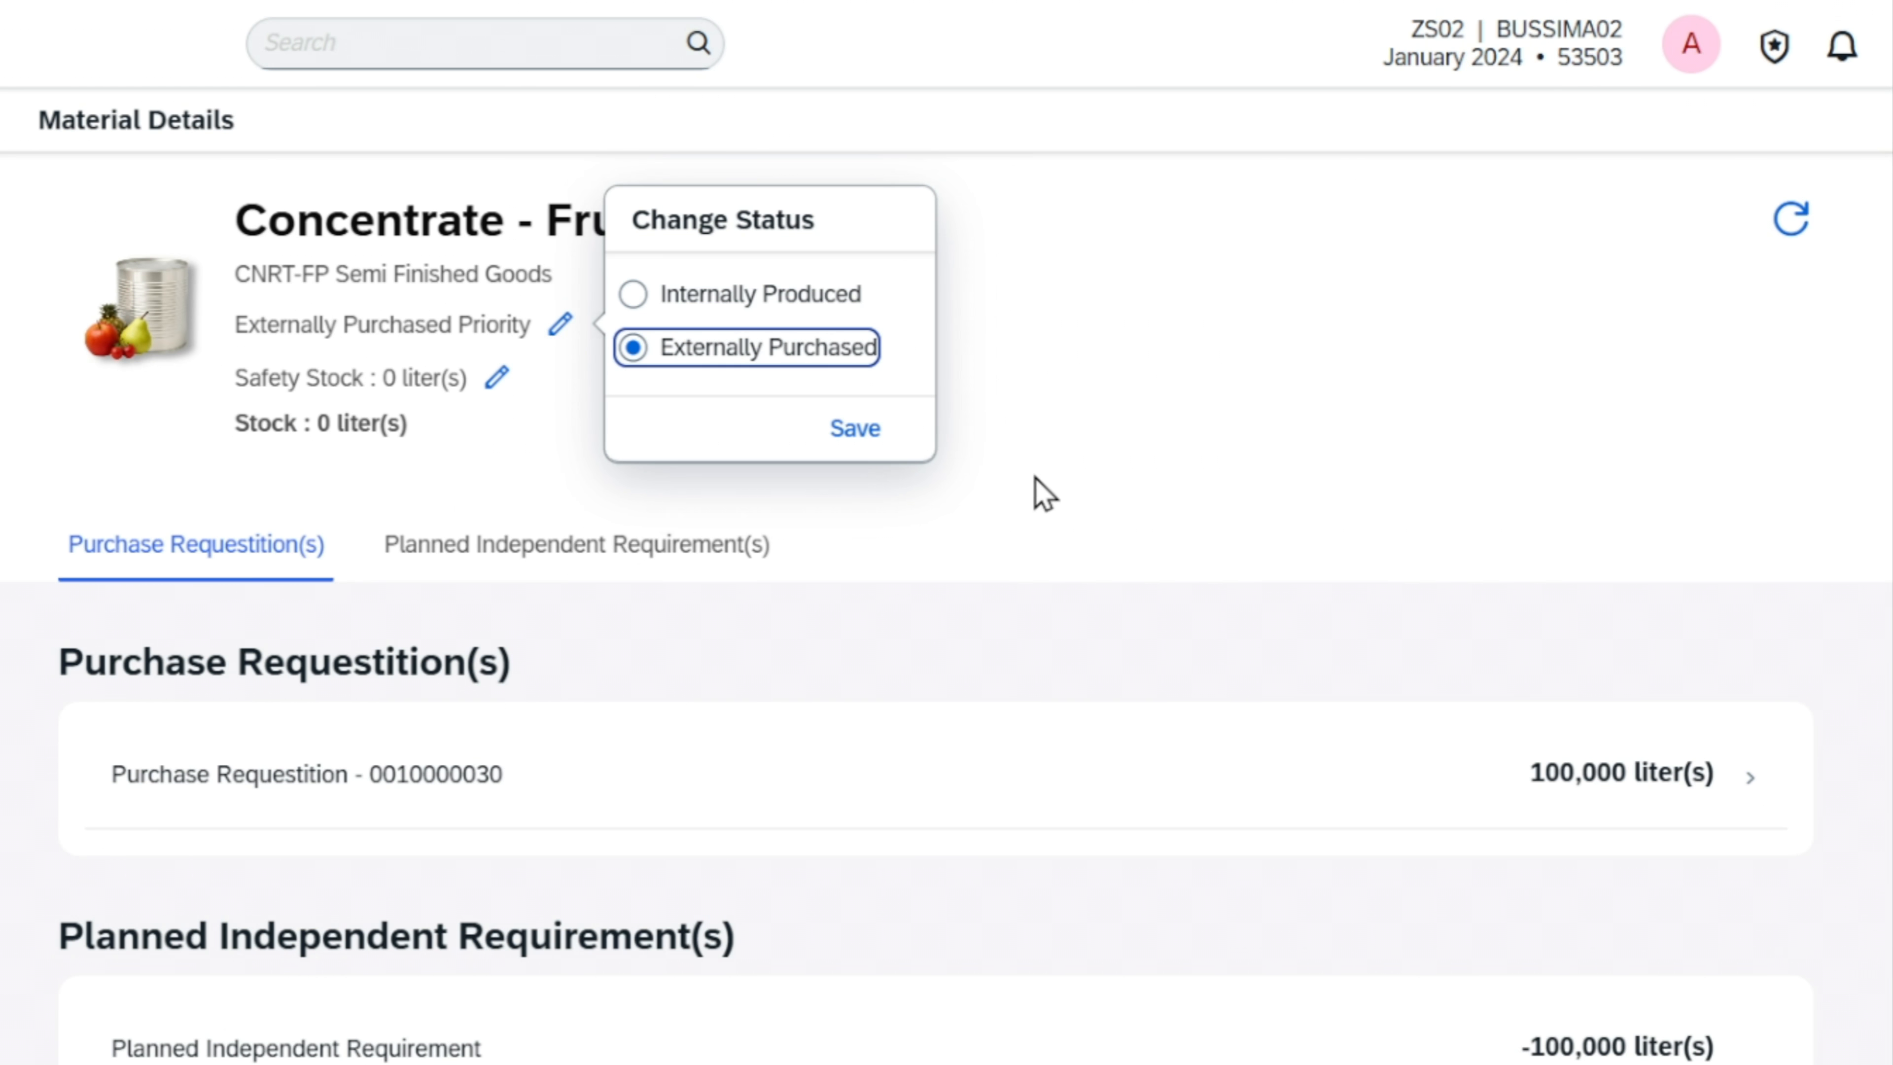
{"action": "left_click", "coordinate": [822, 307]}
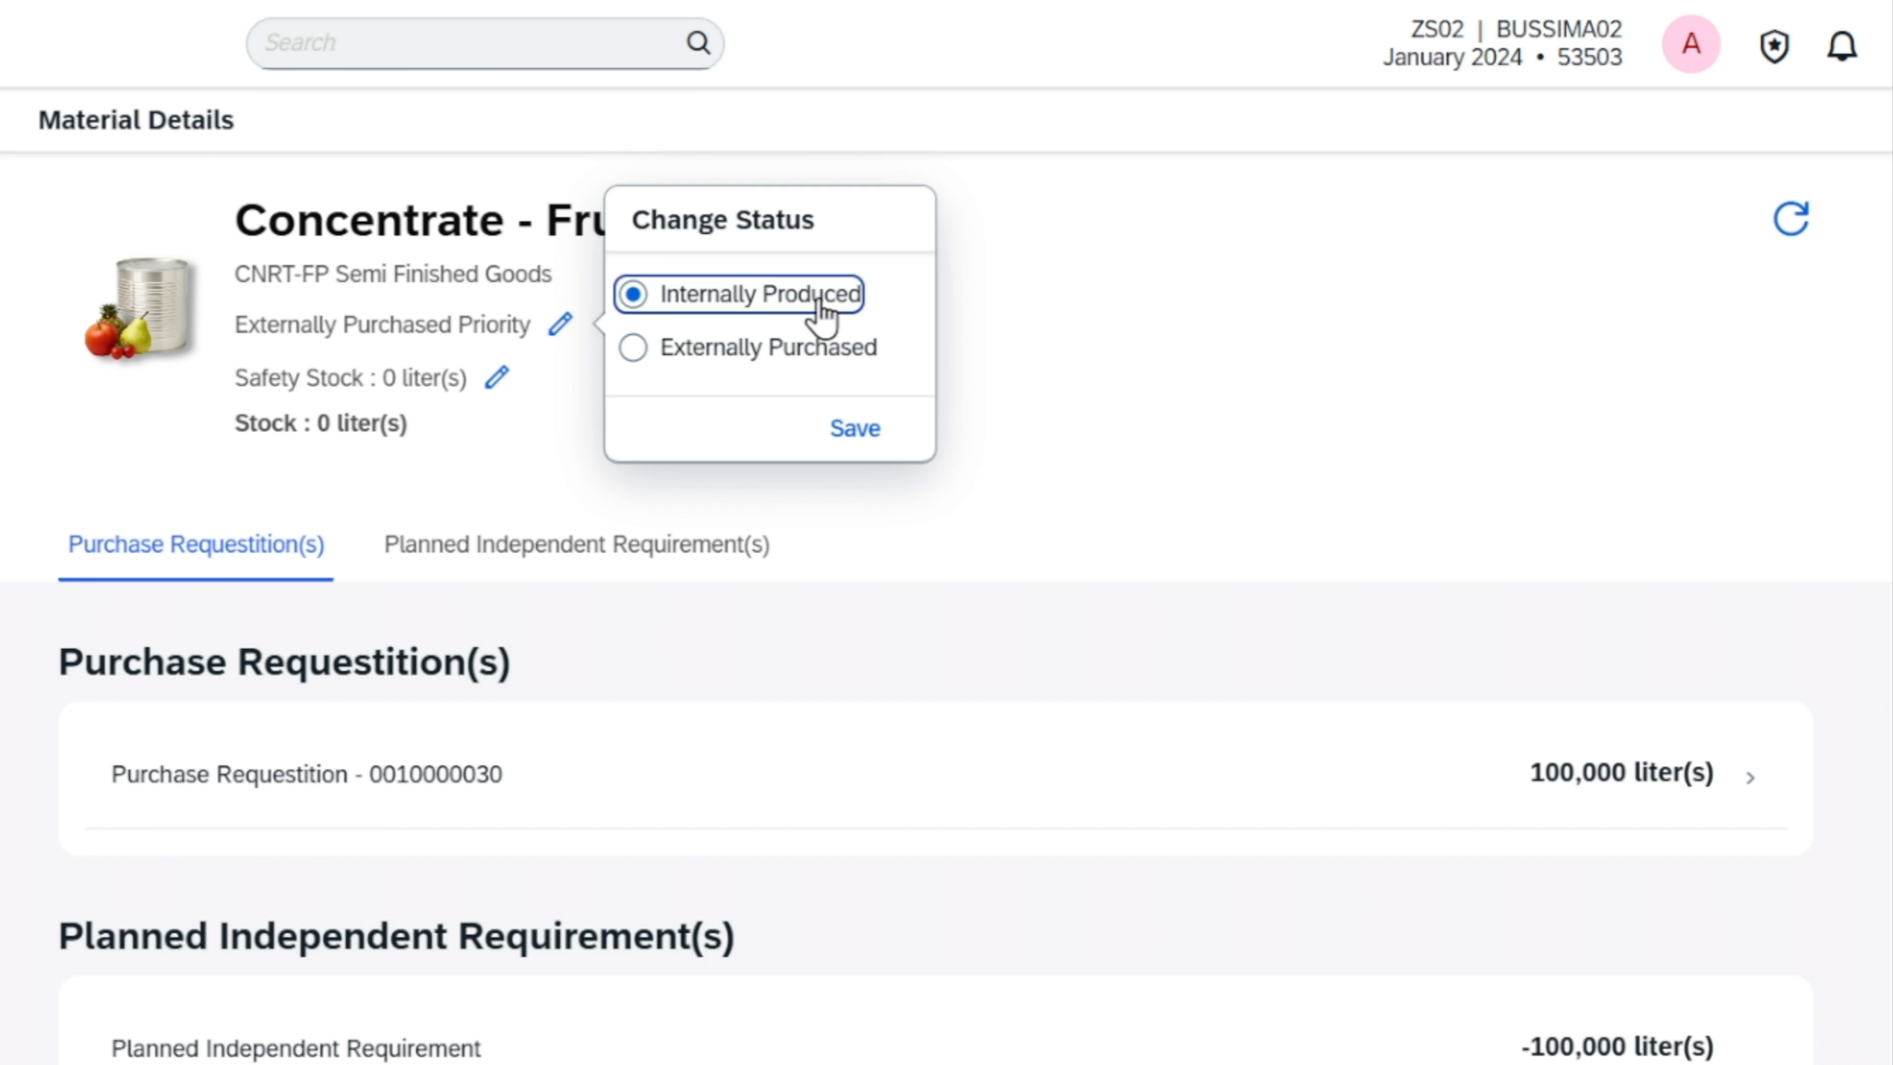
{"action": "left_click", "coordinate": [855, 429]}
{"action": "key", "text": "Tab"}
{"action": "key", "text": "Tab"}
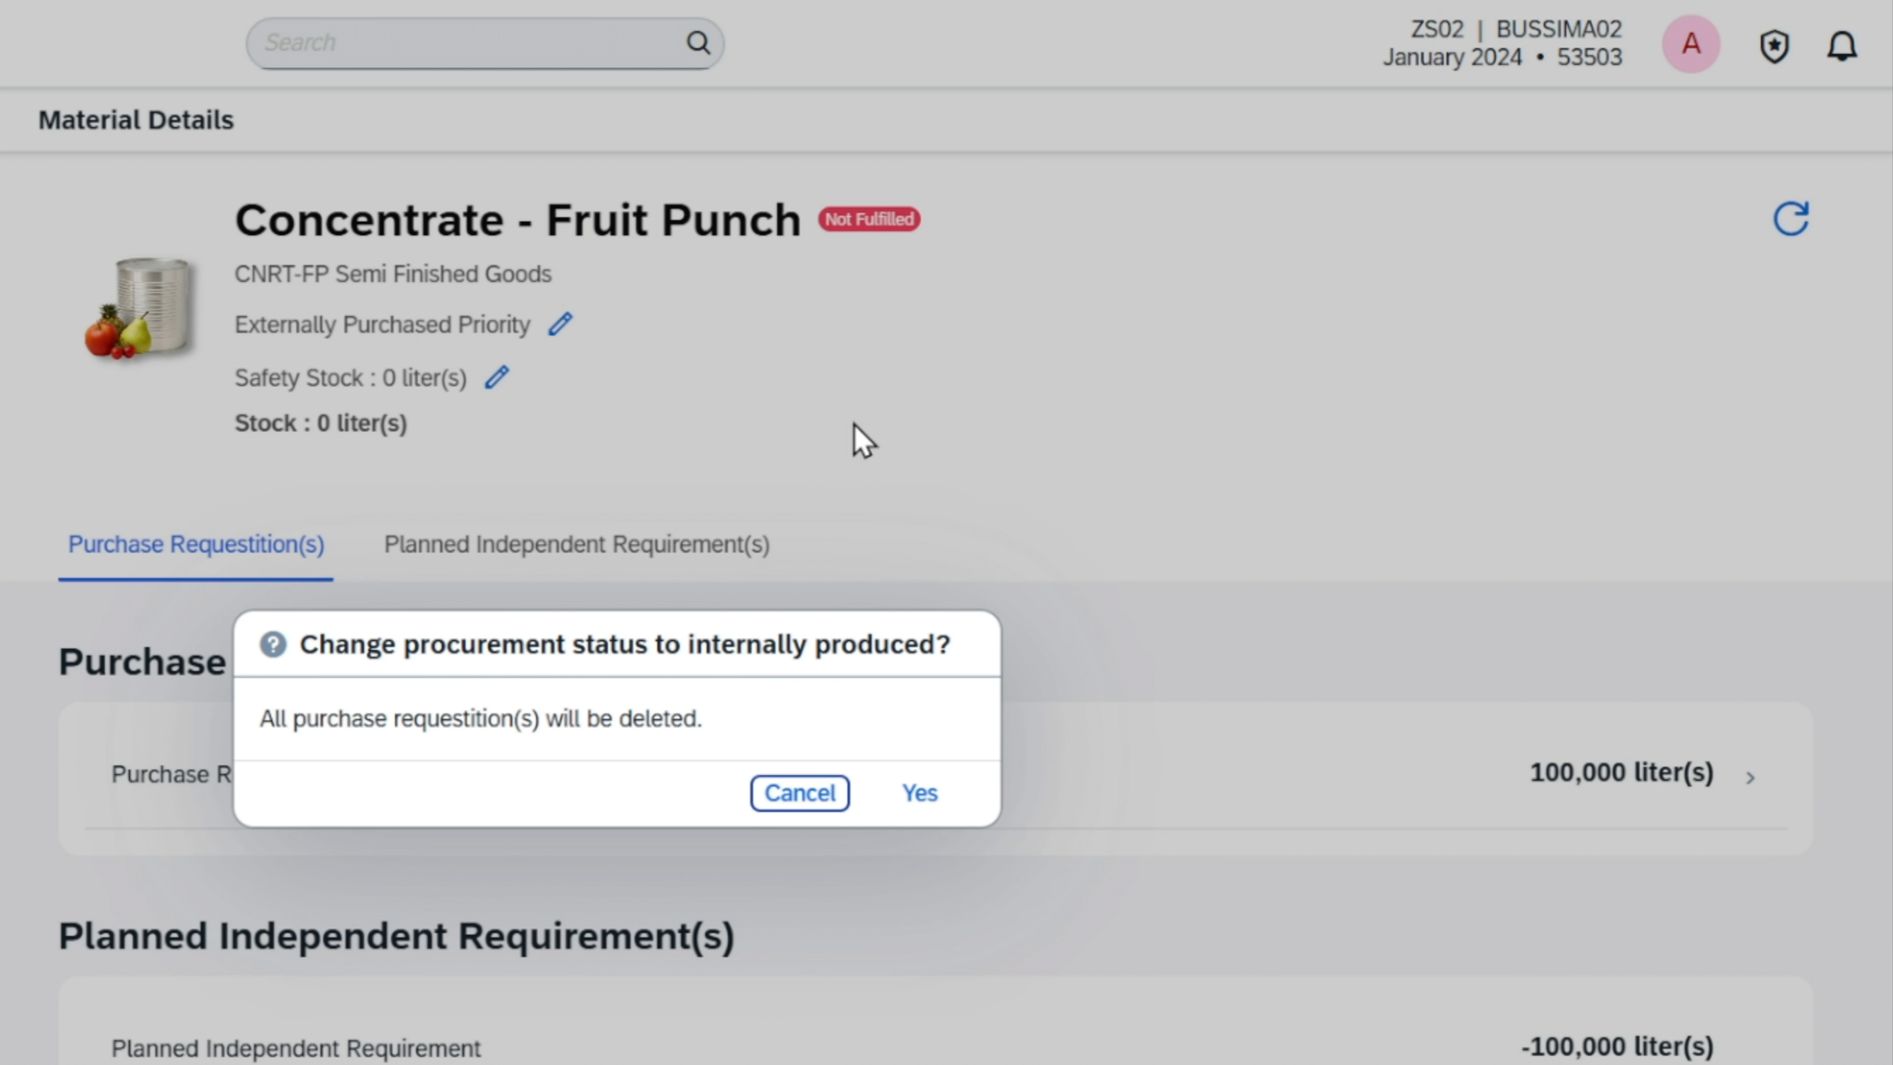
{"action": "key", "text": "Return"}
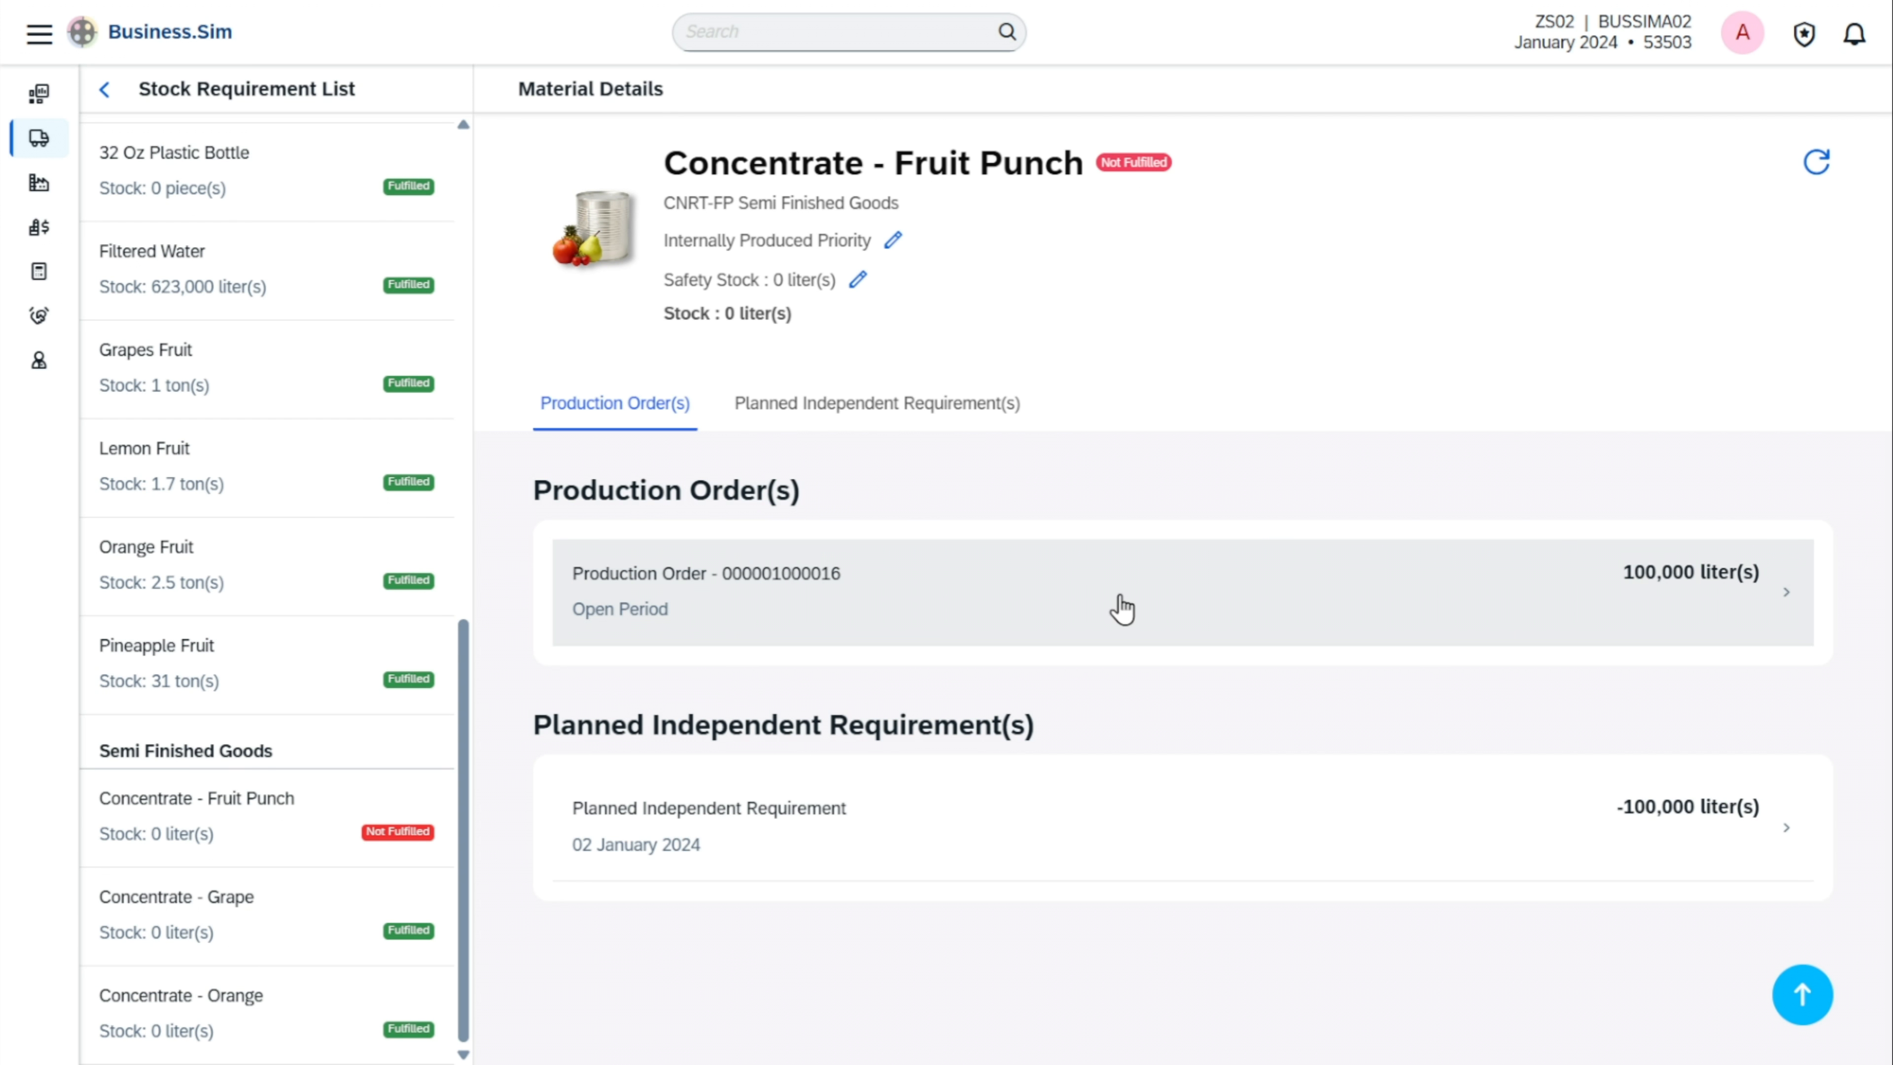
Open the 100,000-liter production order for Concentrate - Fruit Punch and review its details
{"action": "left_click", "coordinate": [1121, 610]}
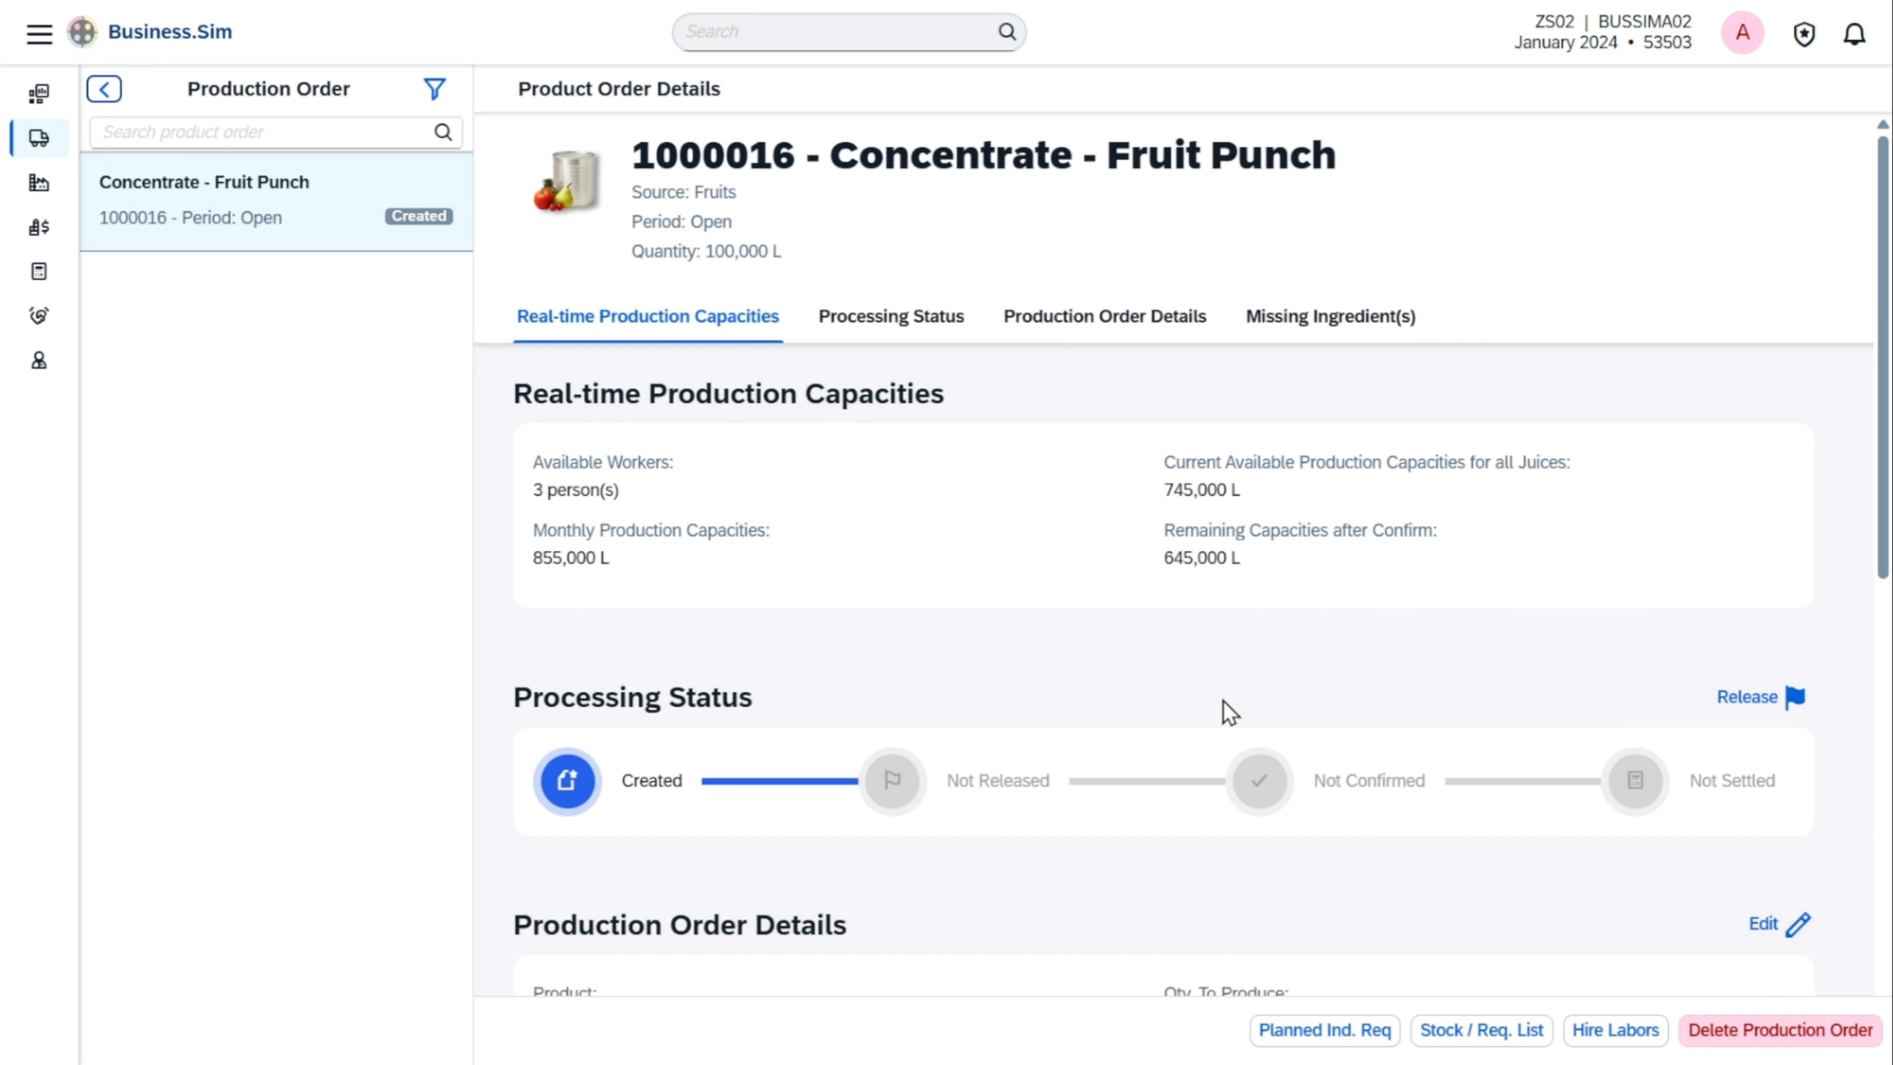
{"action": "scroll", "coordinate": [1223, 704], "scroll_direction": "down", "scroll_amount": 8}
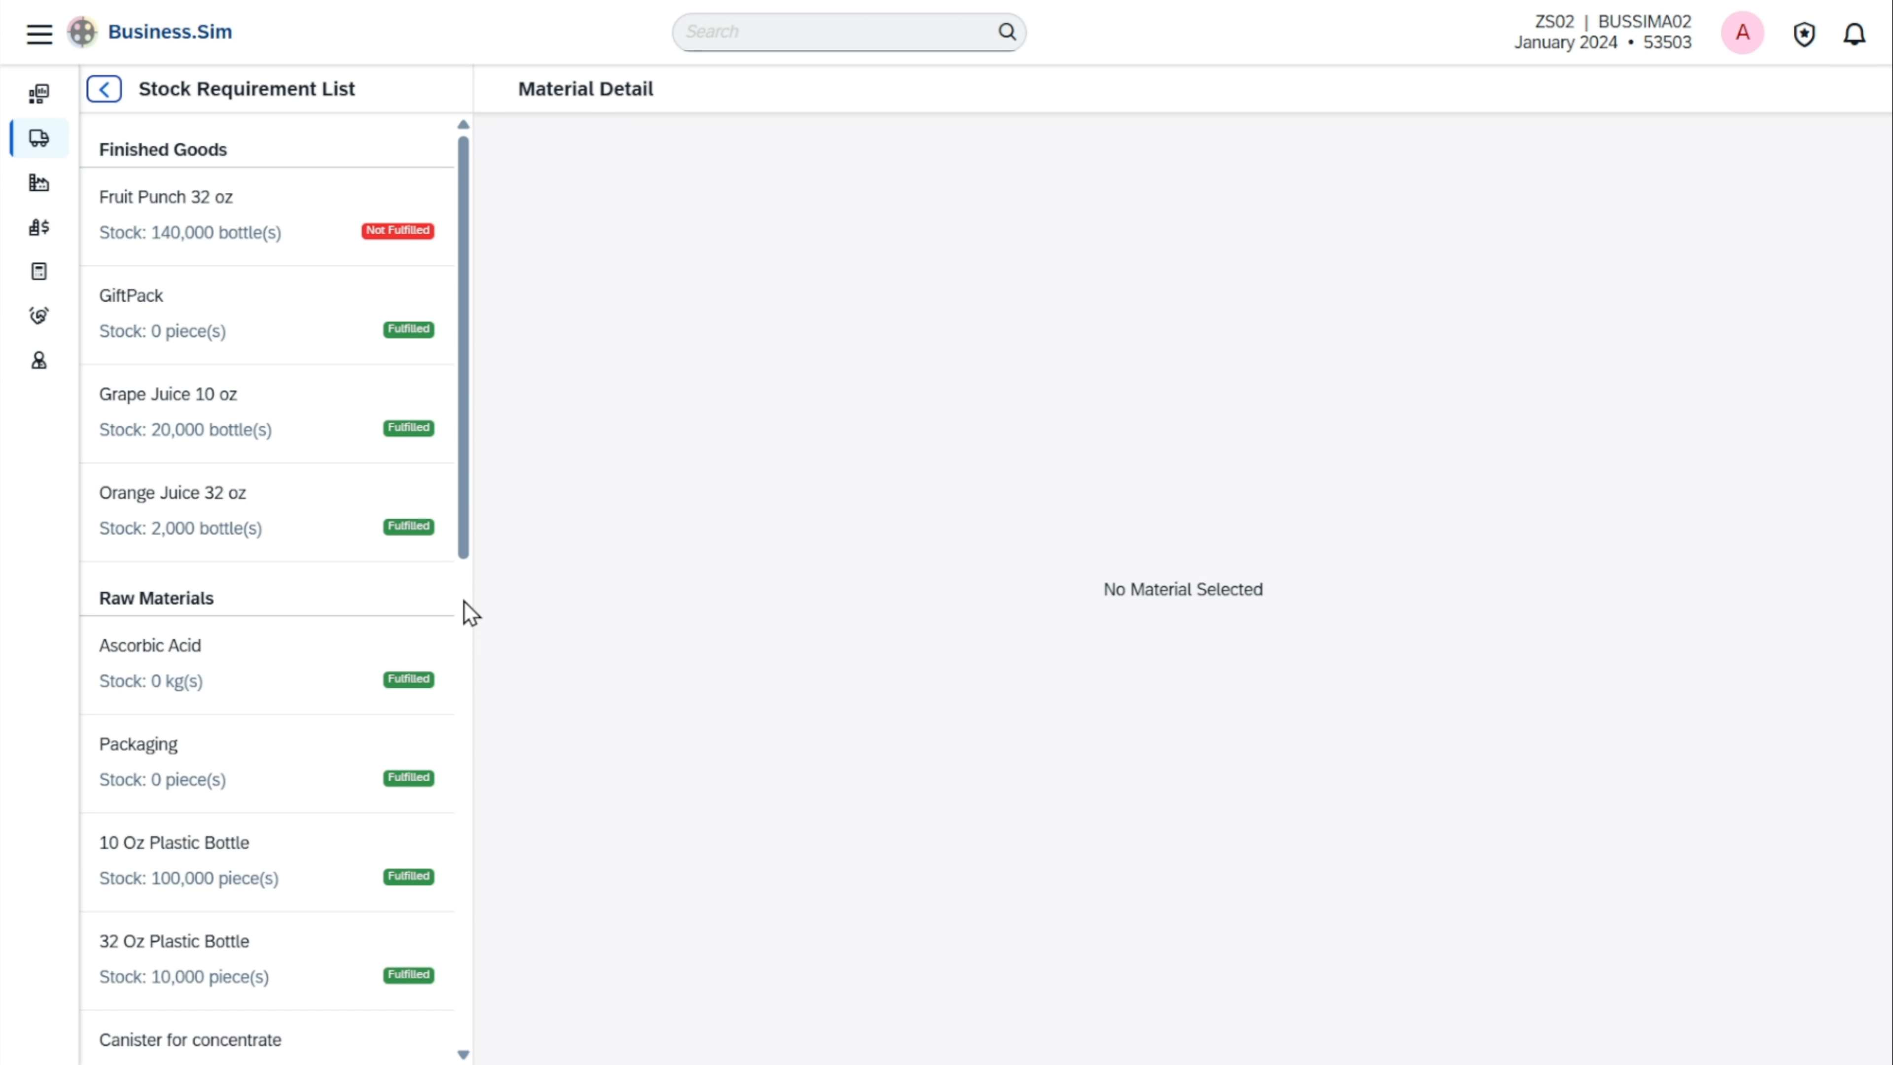
Review the Stock Requirement List and open the production order of the finished good Fruit Punch 32 oz
{"action": "scroll", "coordinate": [469, 613], "scroll_direction": "down", "scroll_amount": 8}
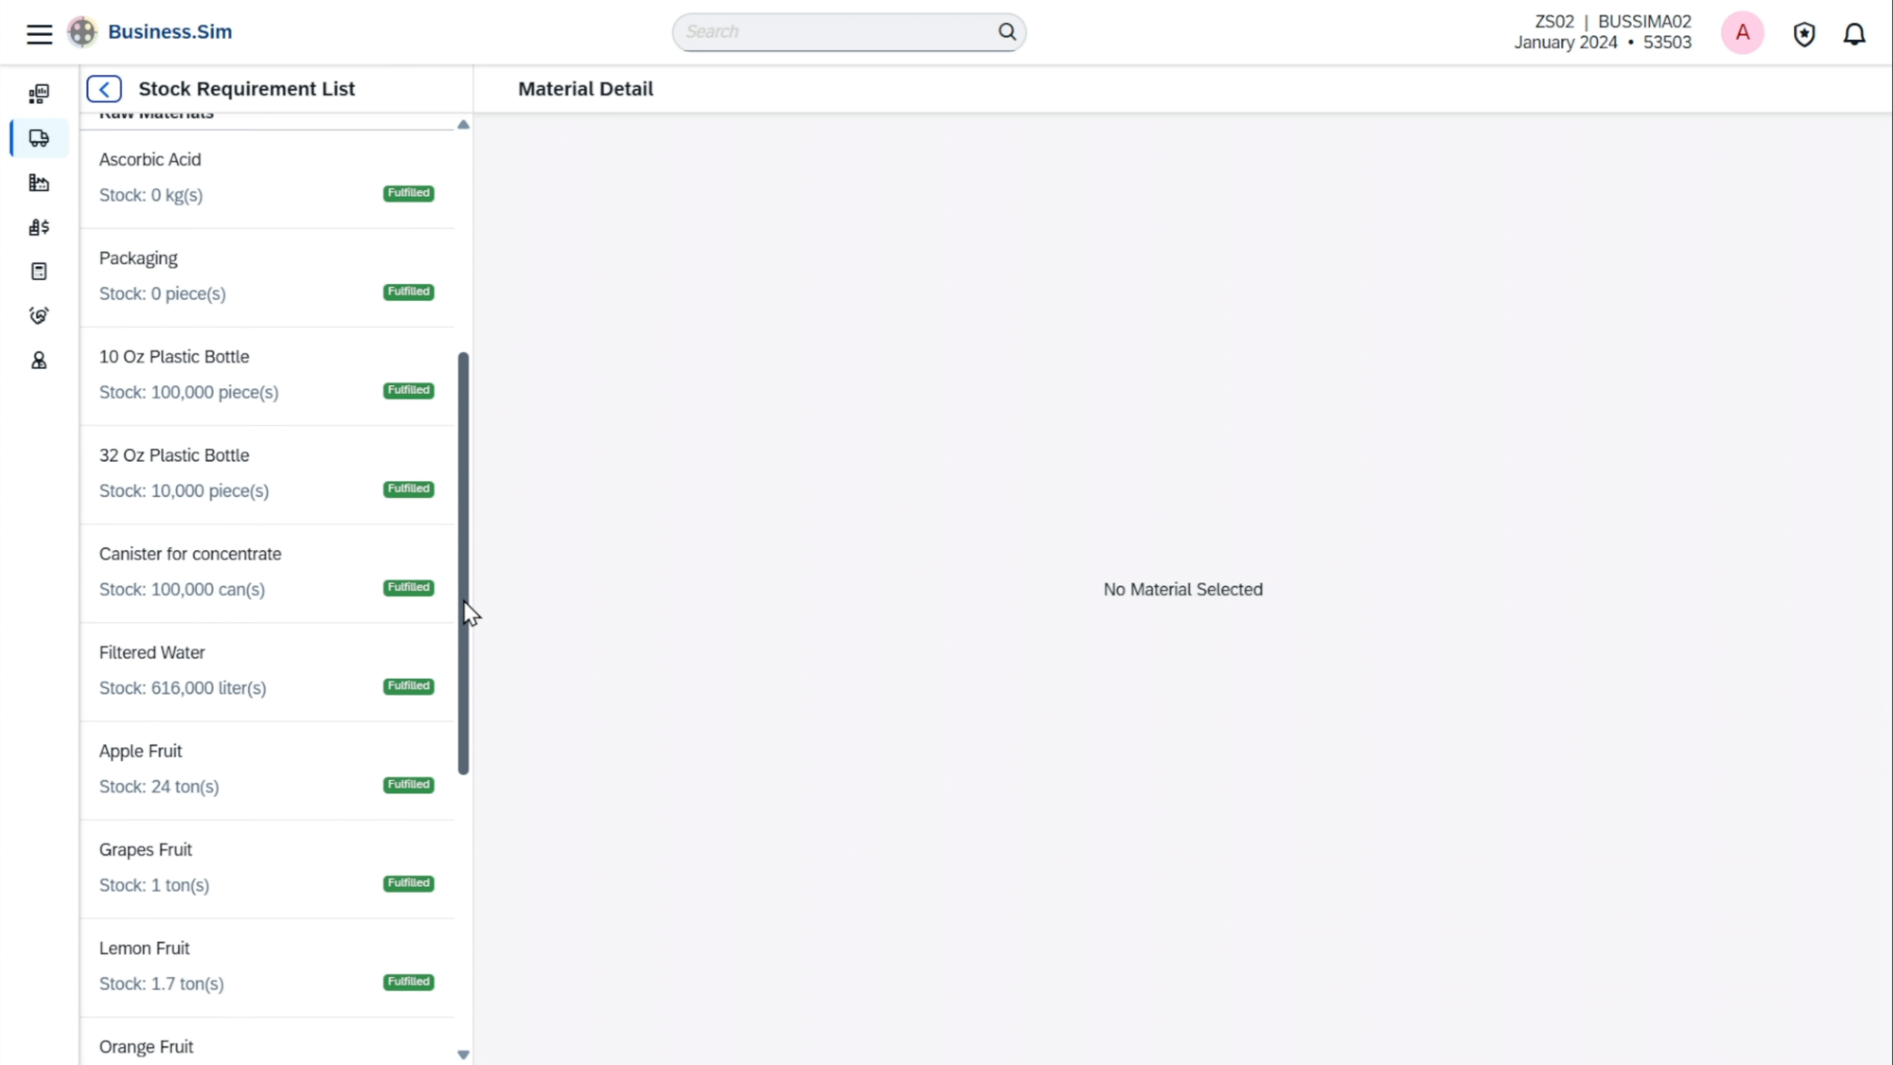
{"action": "scroll", "coordinate": [468, 613], "scroll_direction": "down", "scroll_amount": 3}
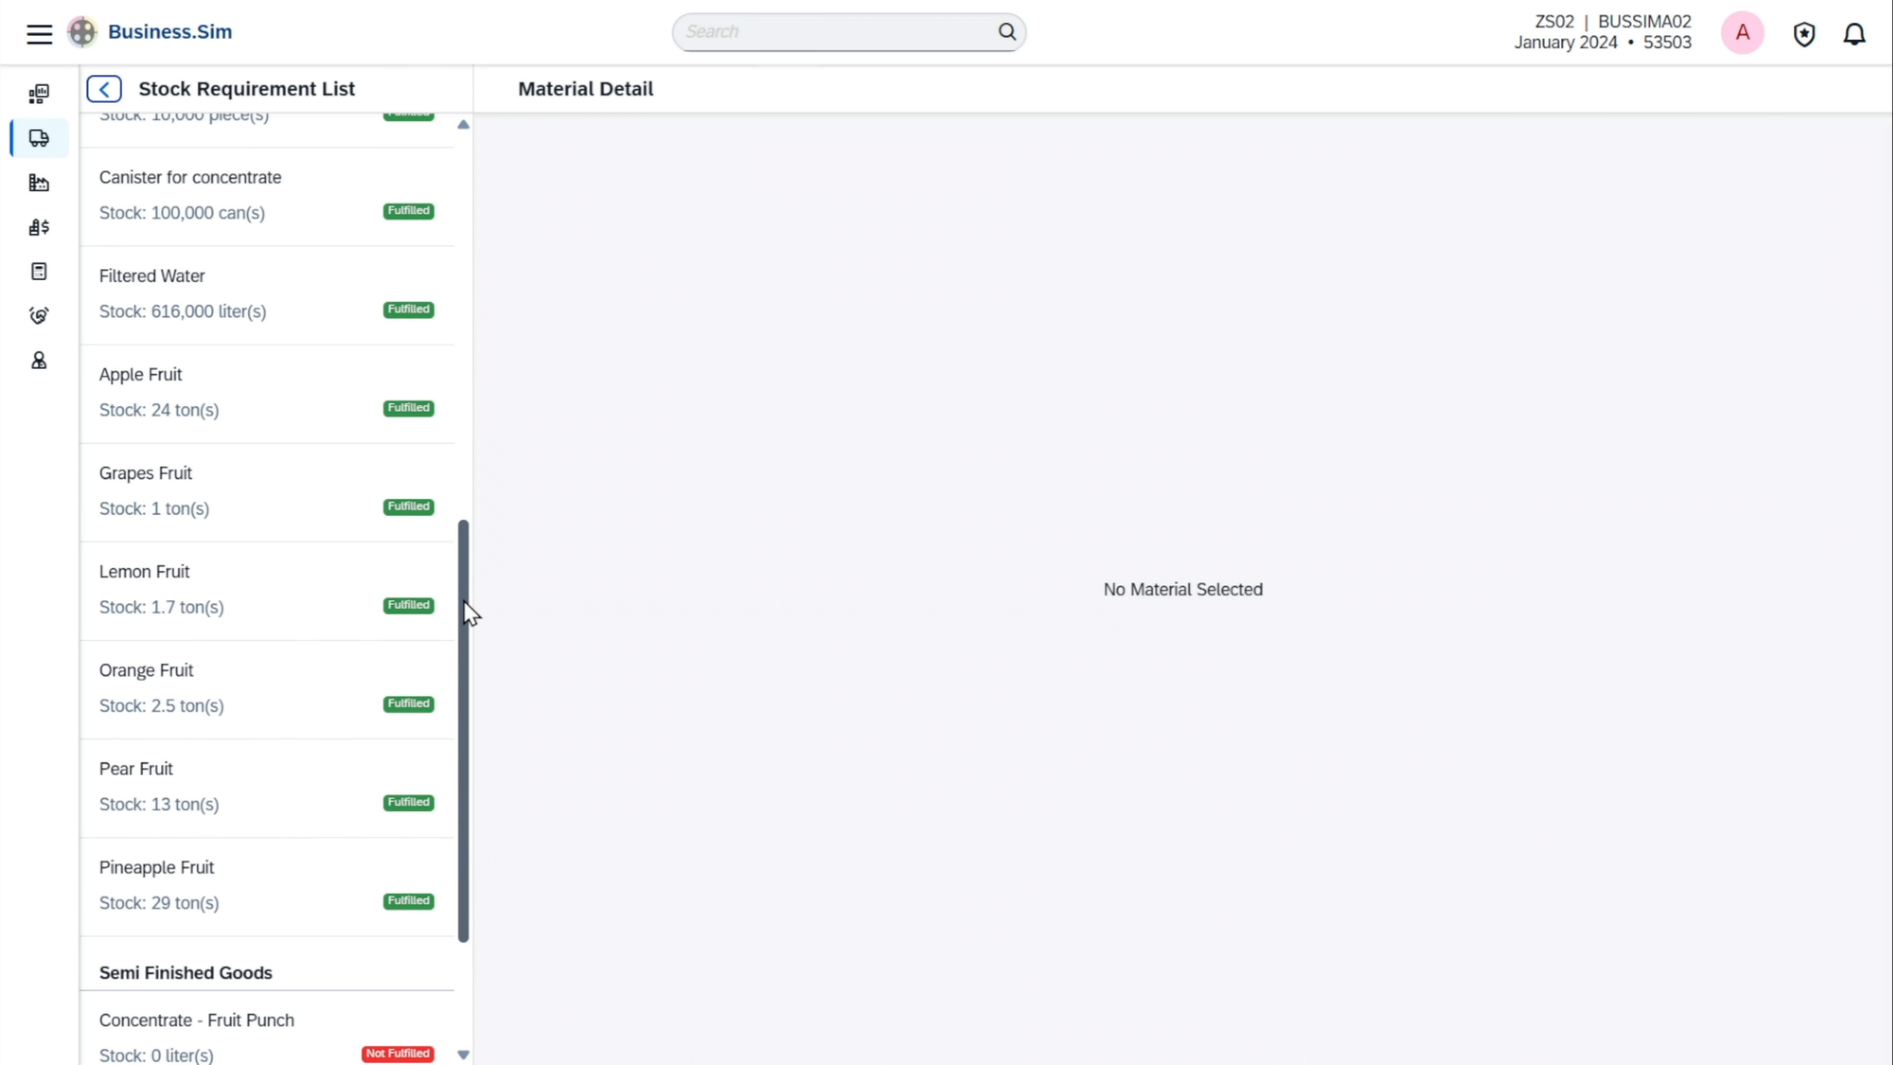
{"action": "scroll", "coordinate": [468, 613], "scroll_direction": "up", "scroll_amount": 2}
{"action": "scroll", "coordinate": [469, 613], "scroll_direction": "up", "scroll_amount": 8}
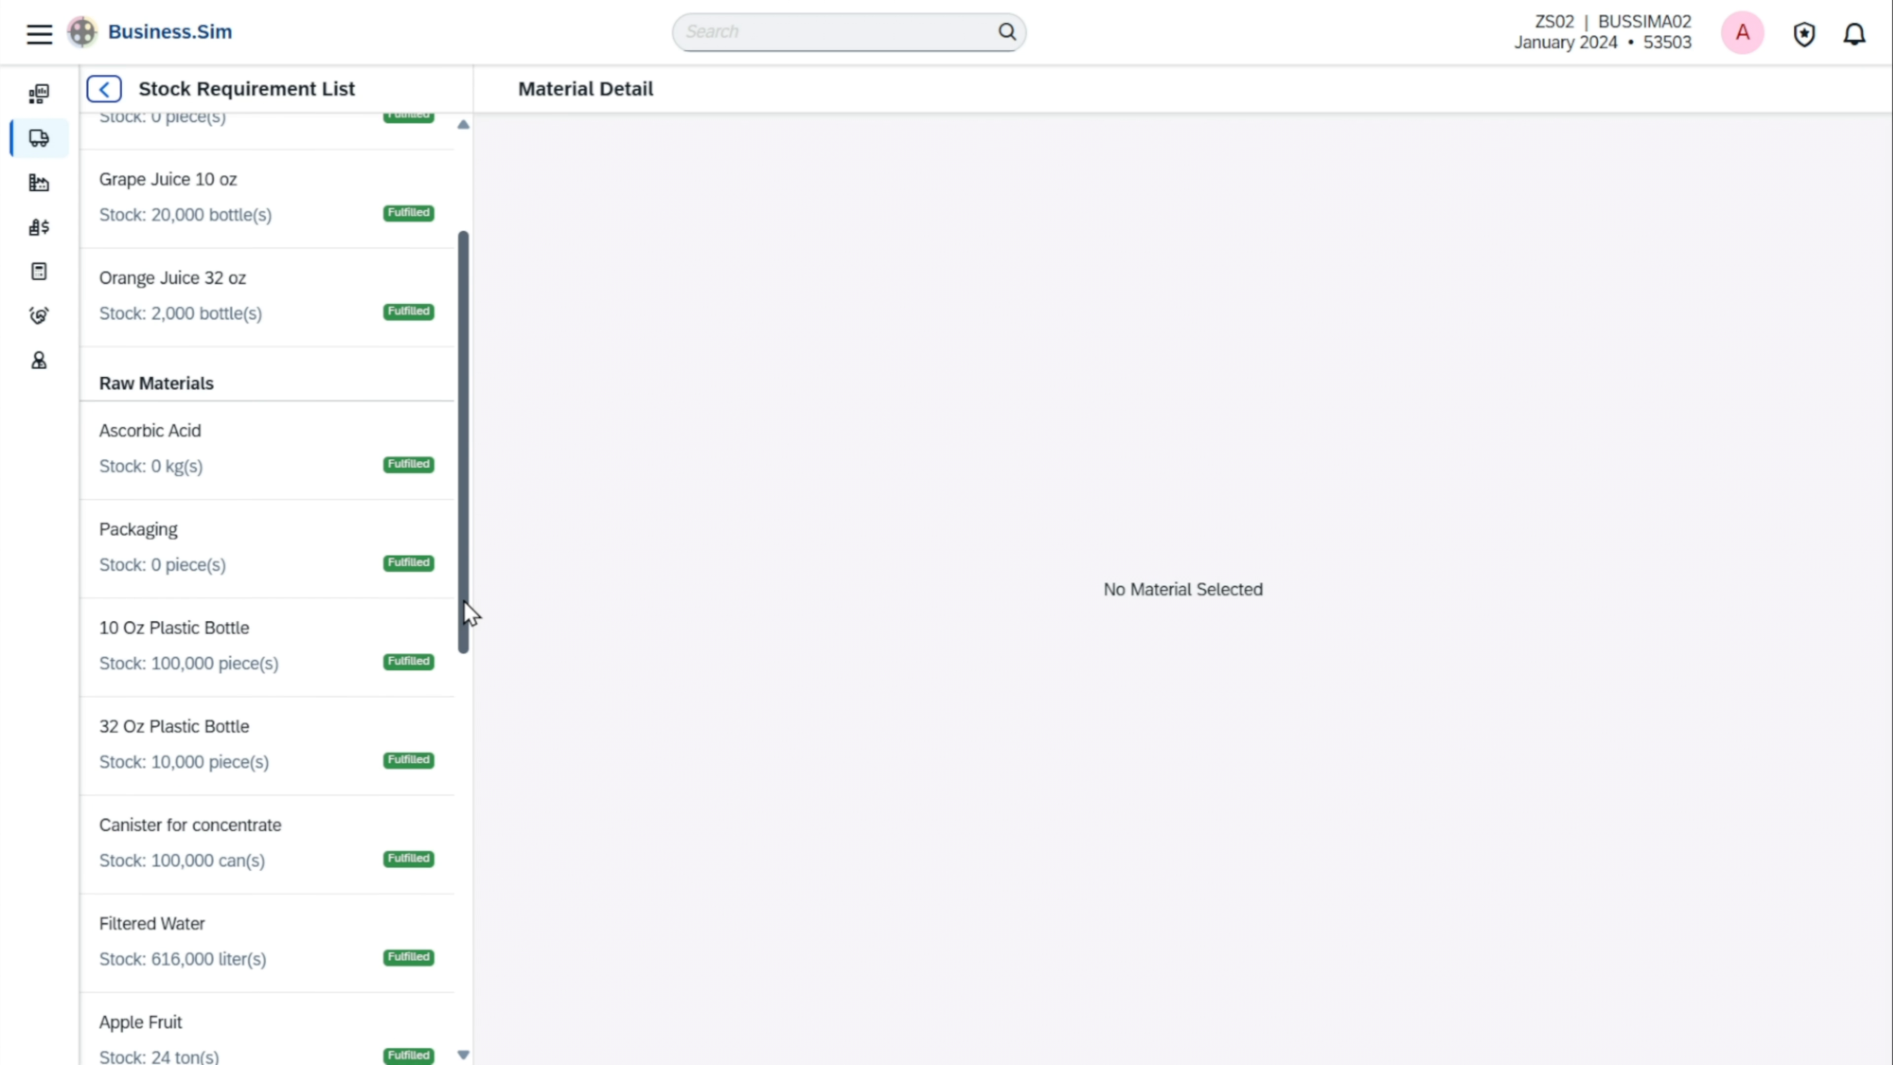
{"action": "scroll", "coordinate": [470, 612], "scroll_direction": "up", "scroll_amount": 1}
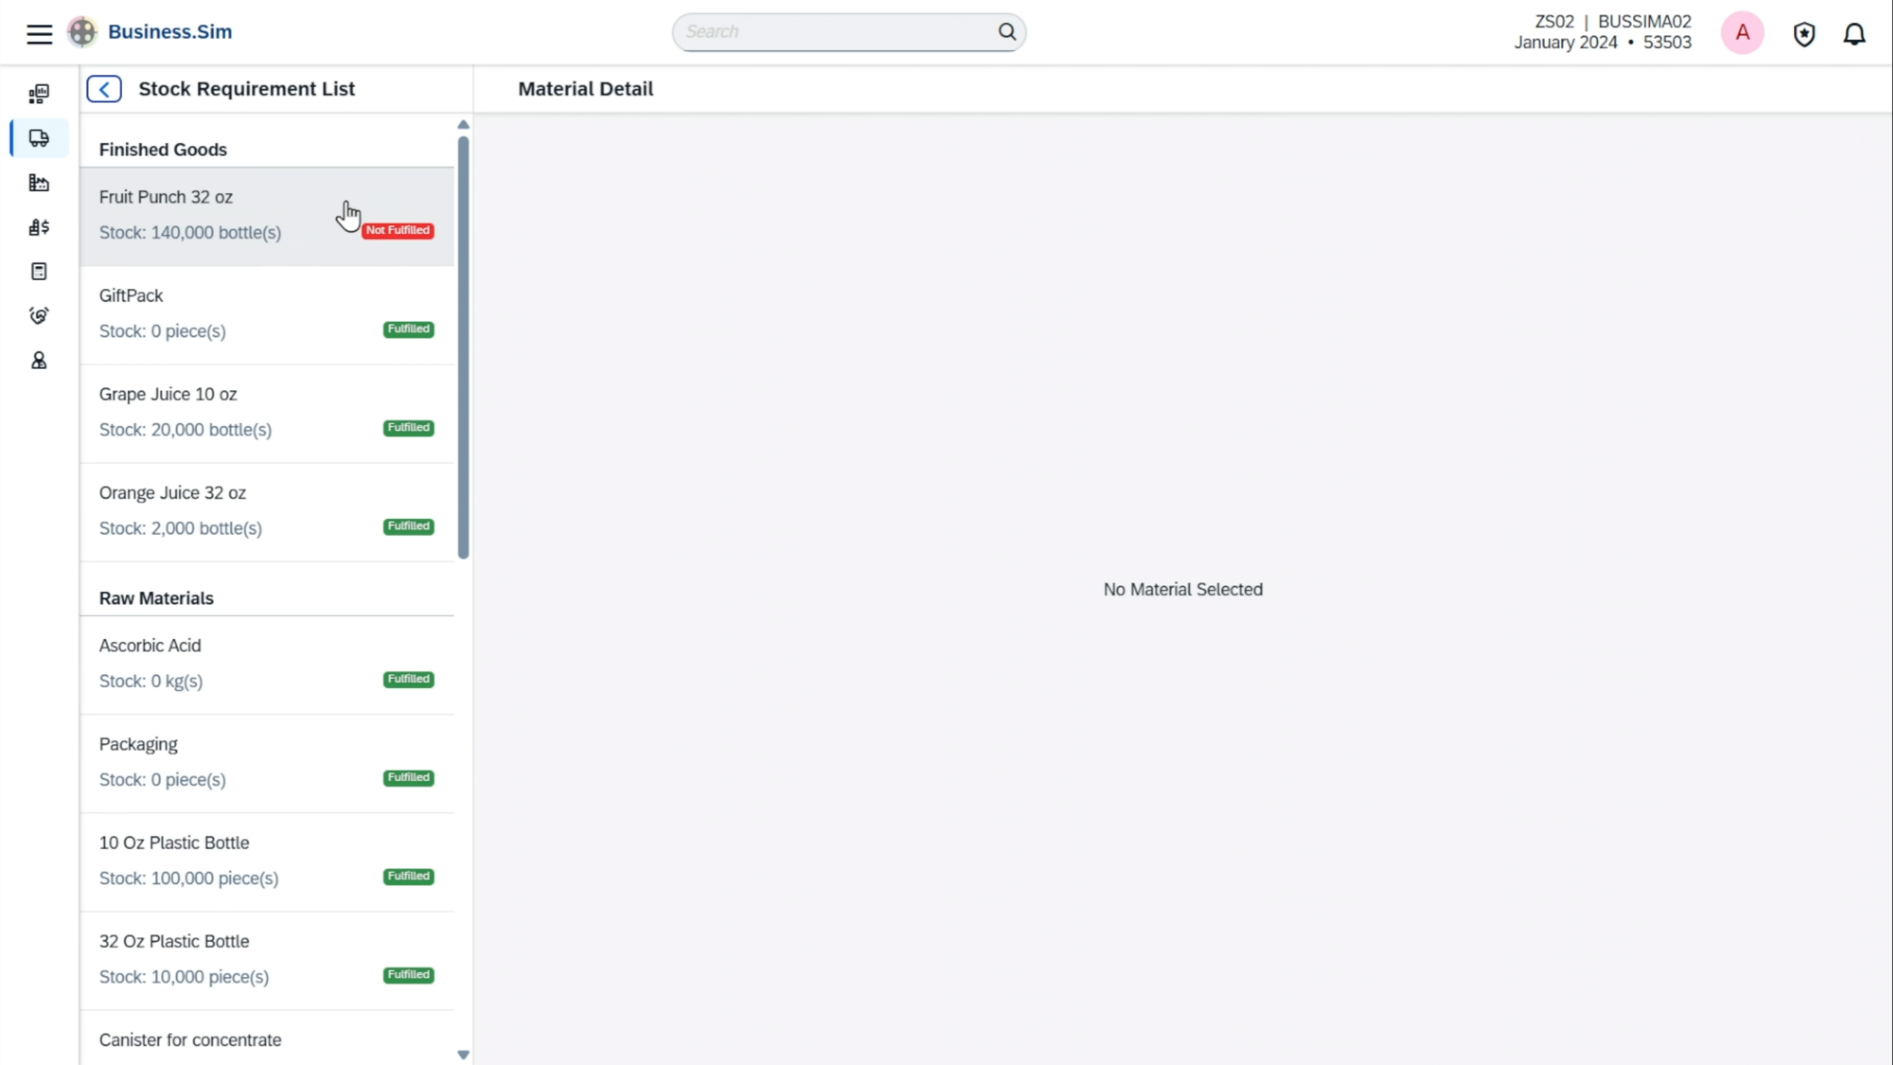
{"action": "left_click", "coordinate": [327, 216]}
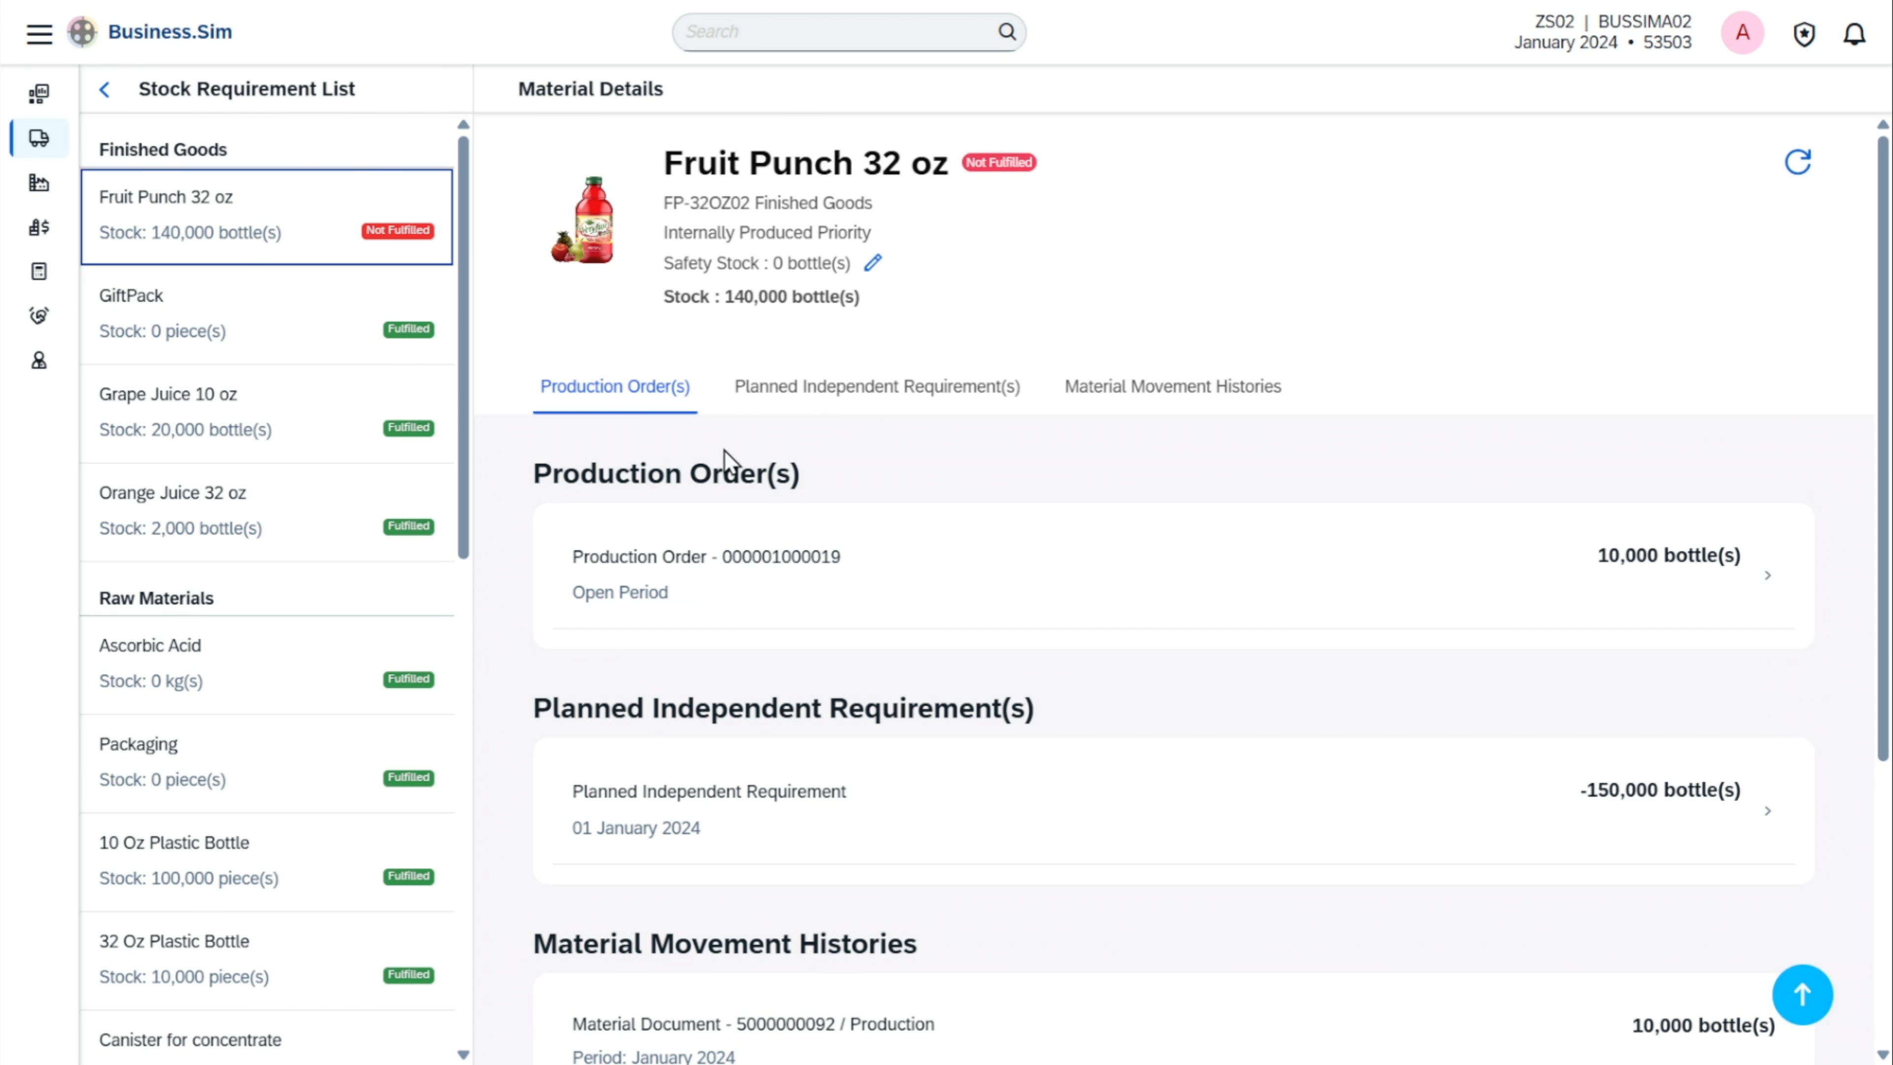
{"action": "left_click", "coordinate": [883, 578]}
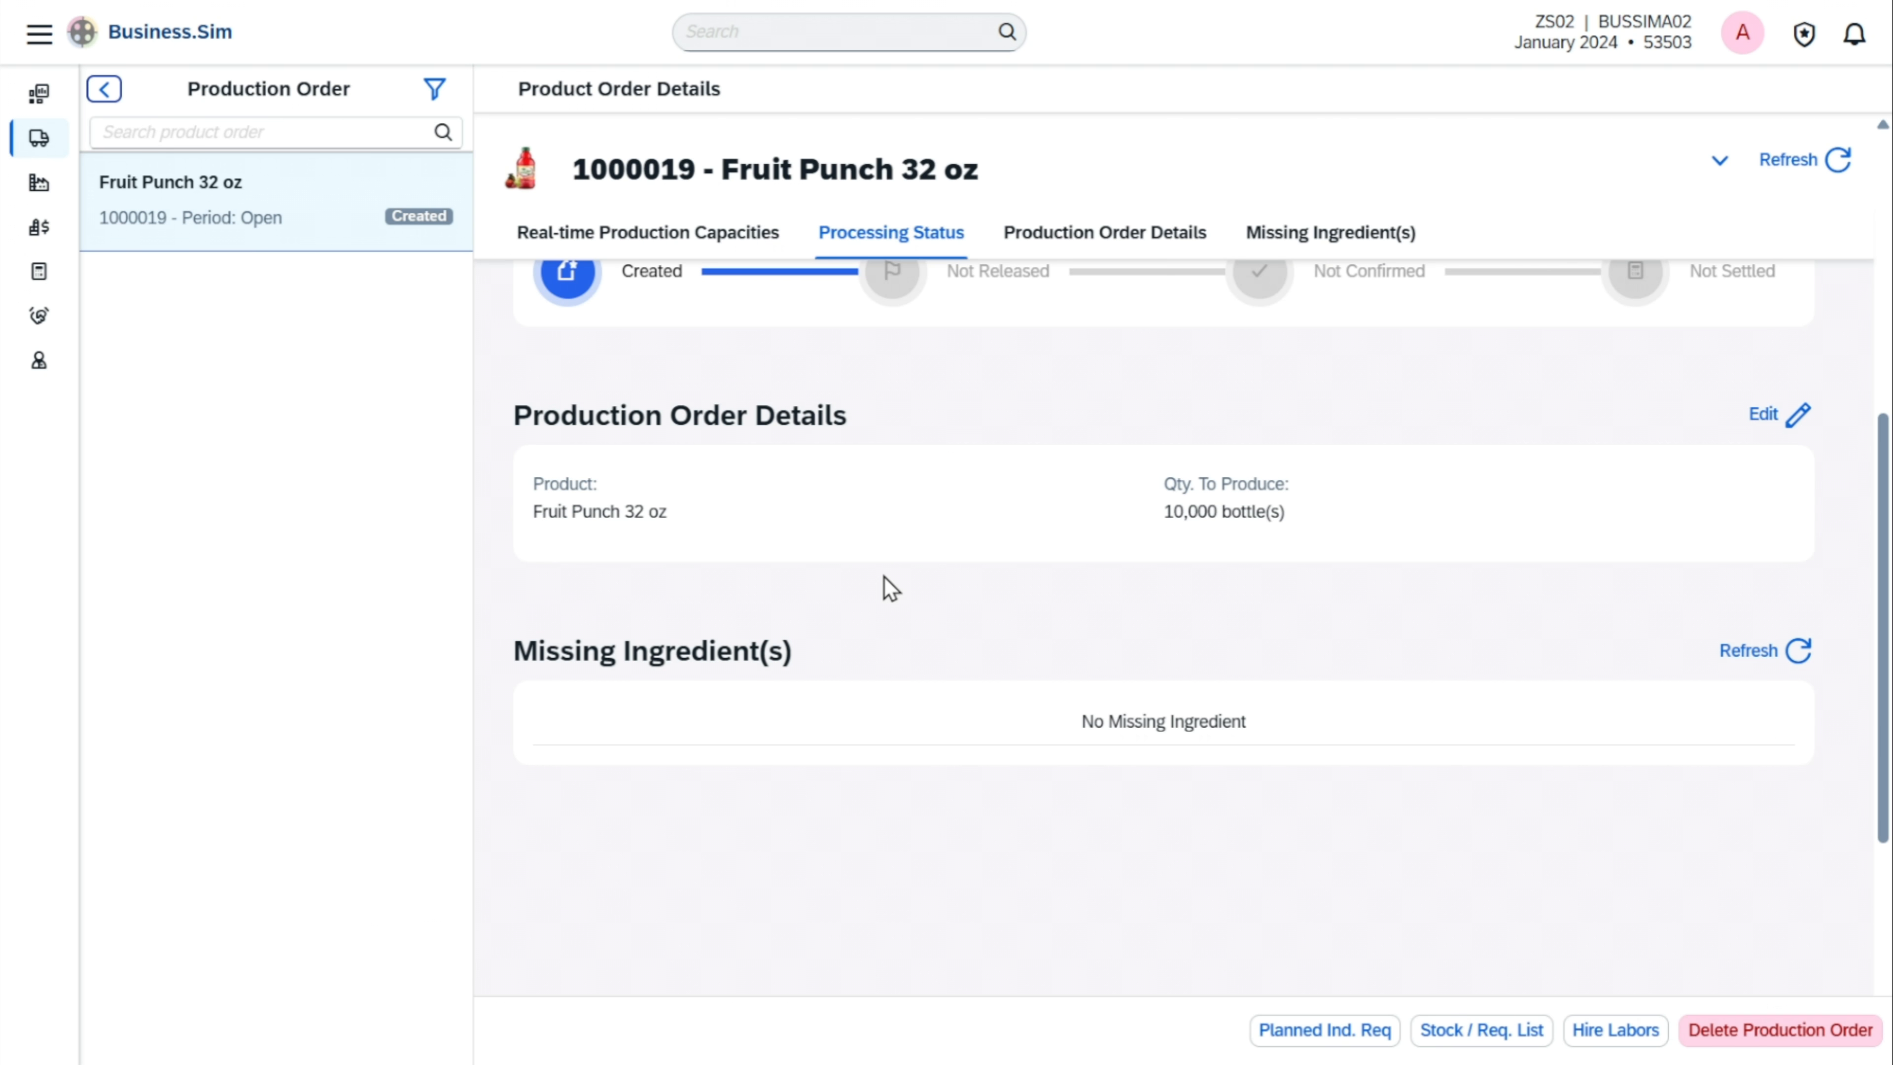
Process the 10,000-bottle Fruit Punch 32 oz production order through release, confirmation and settlement, returning to the previous page
{"action": "scroll", "coordinate": [883, 576], "scroll_direction": "up", "scroll_amount": 5}
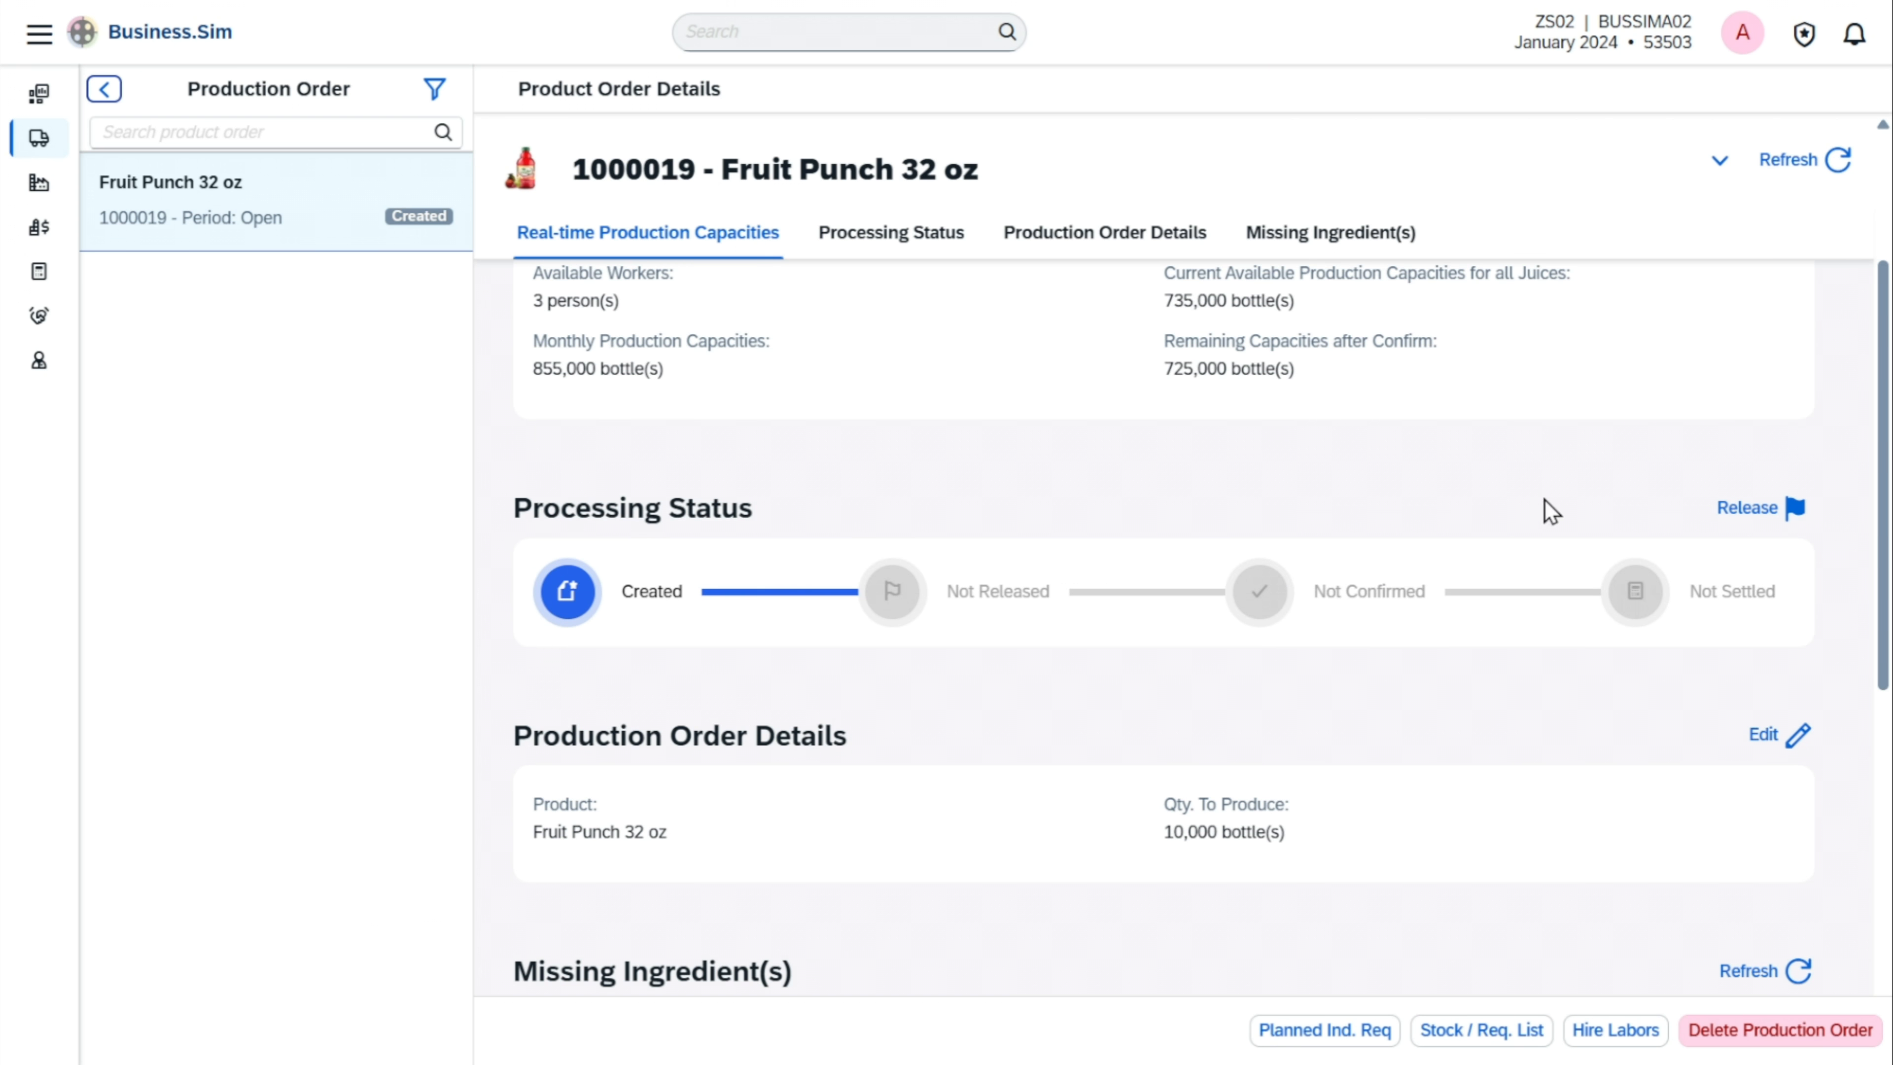
{"action": "left_click", "coordinate": [1748, 522]}
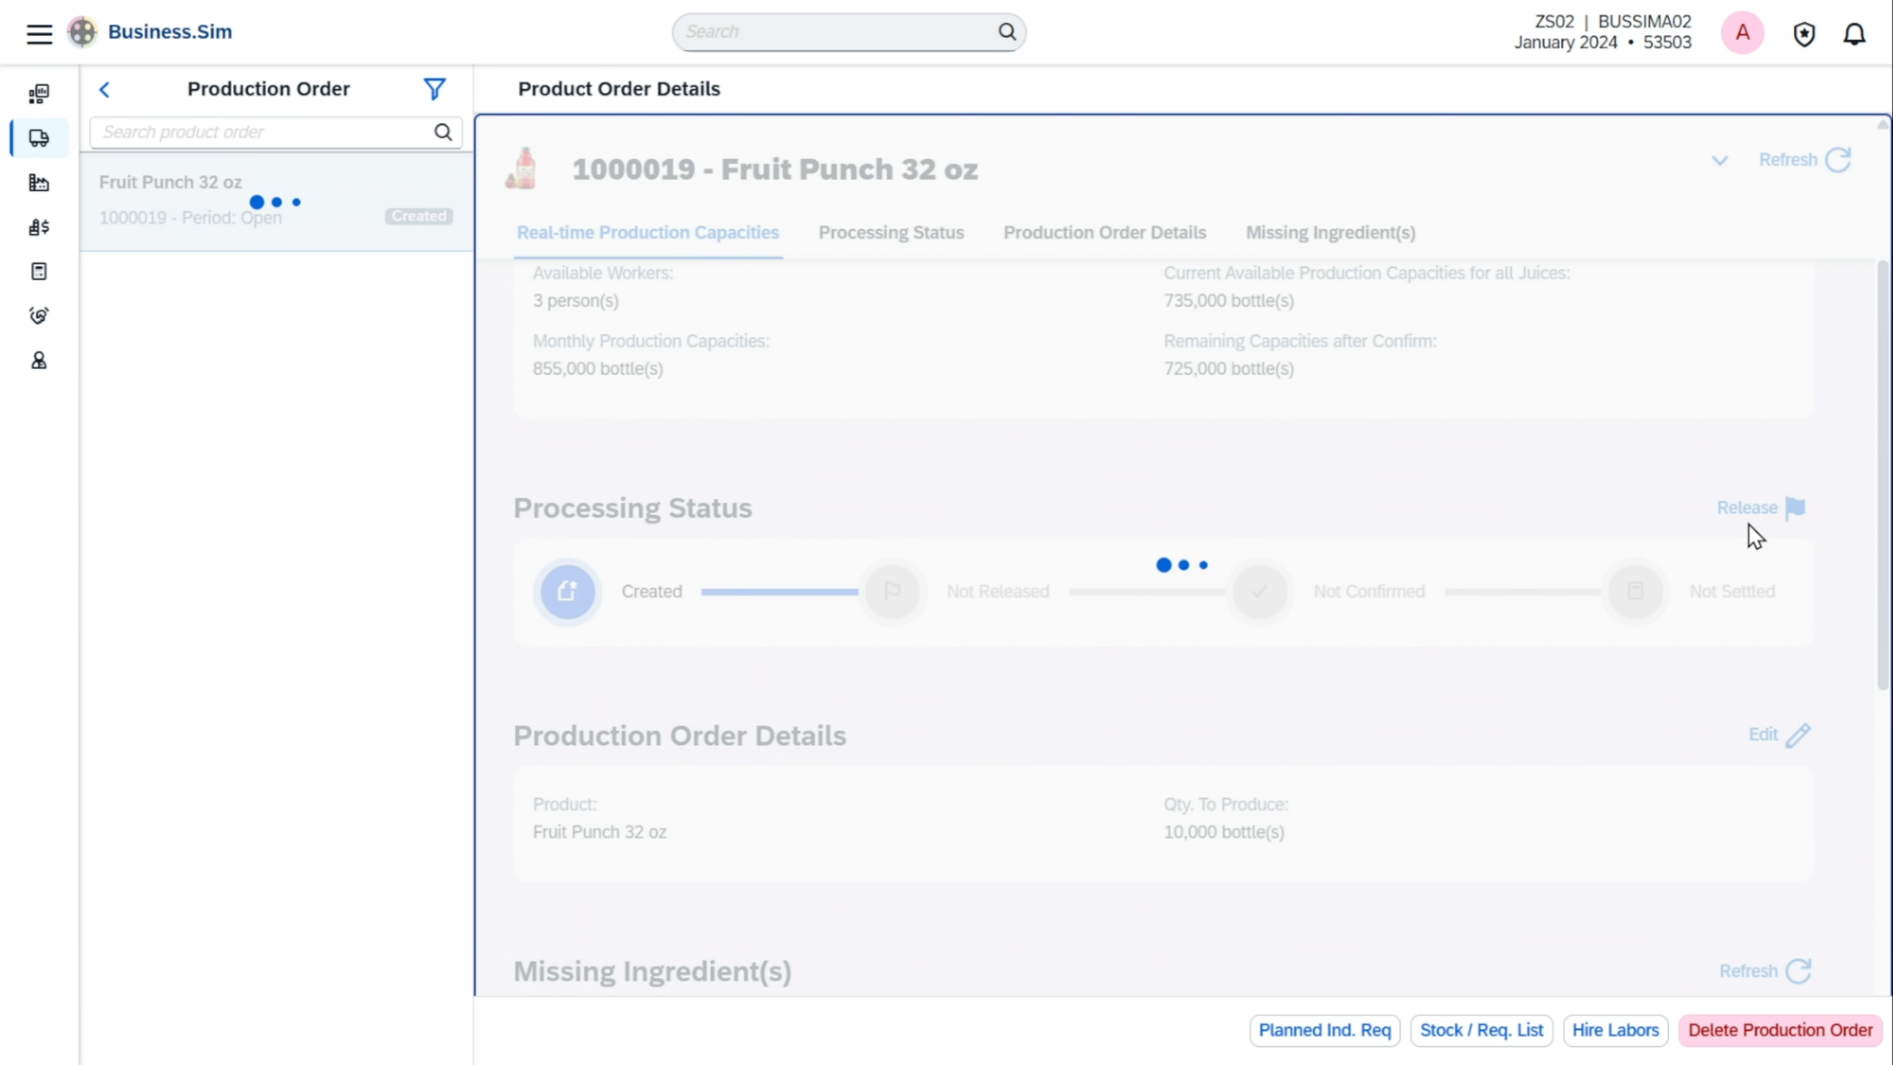
{"action": "key", "text": "Return"}
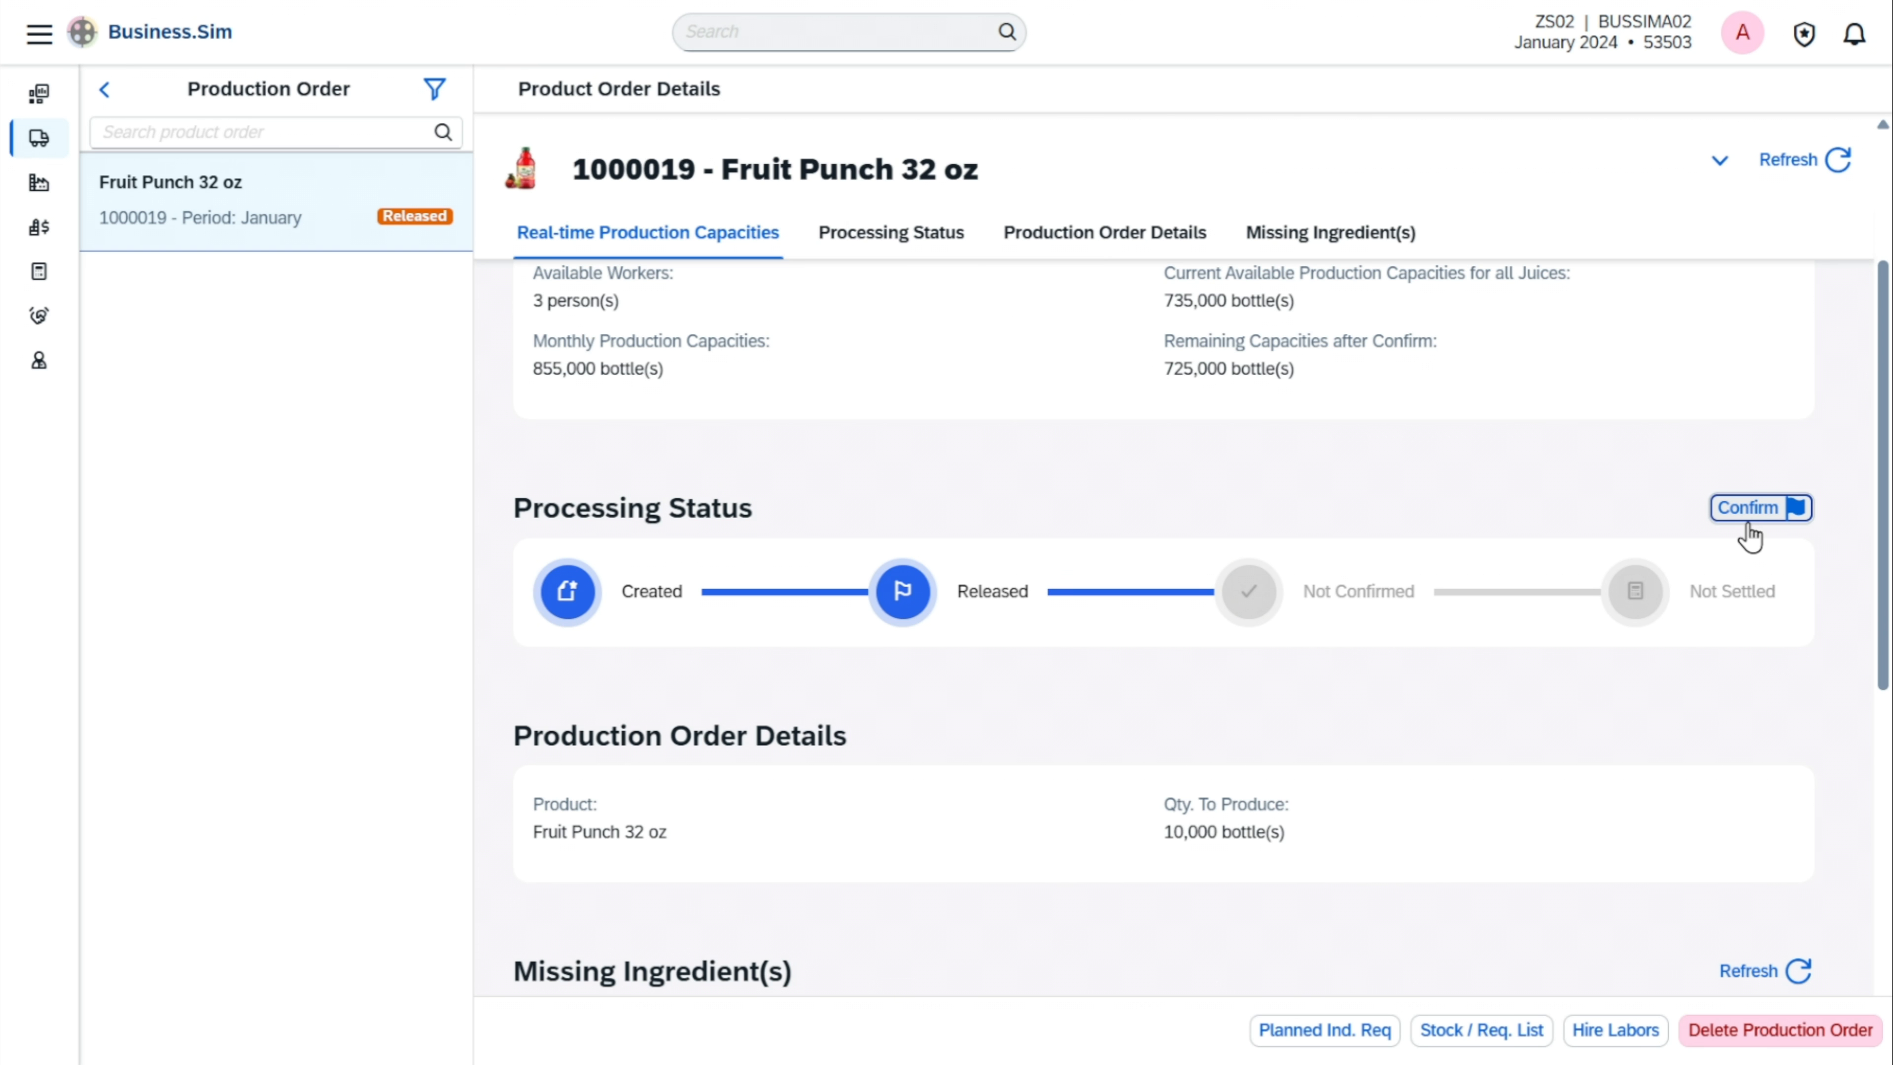
{"action": "left_click", "coordinate": [1745, 522]}
{"action": "key", "text": "Return"}
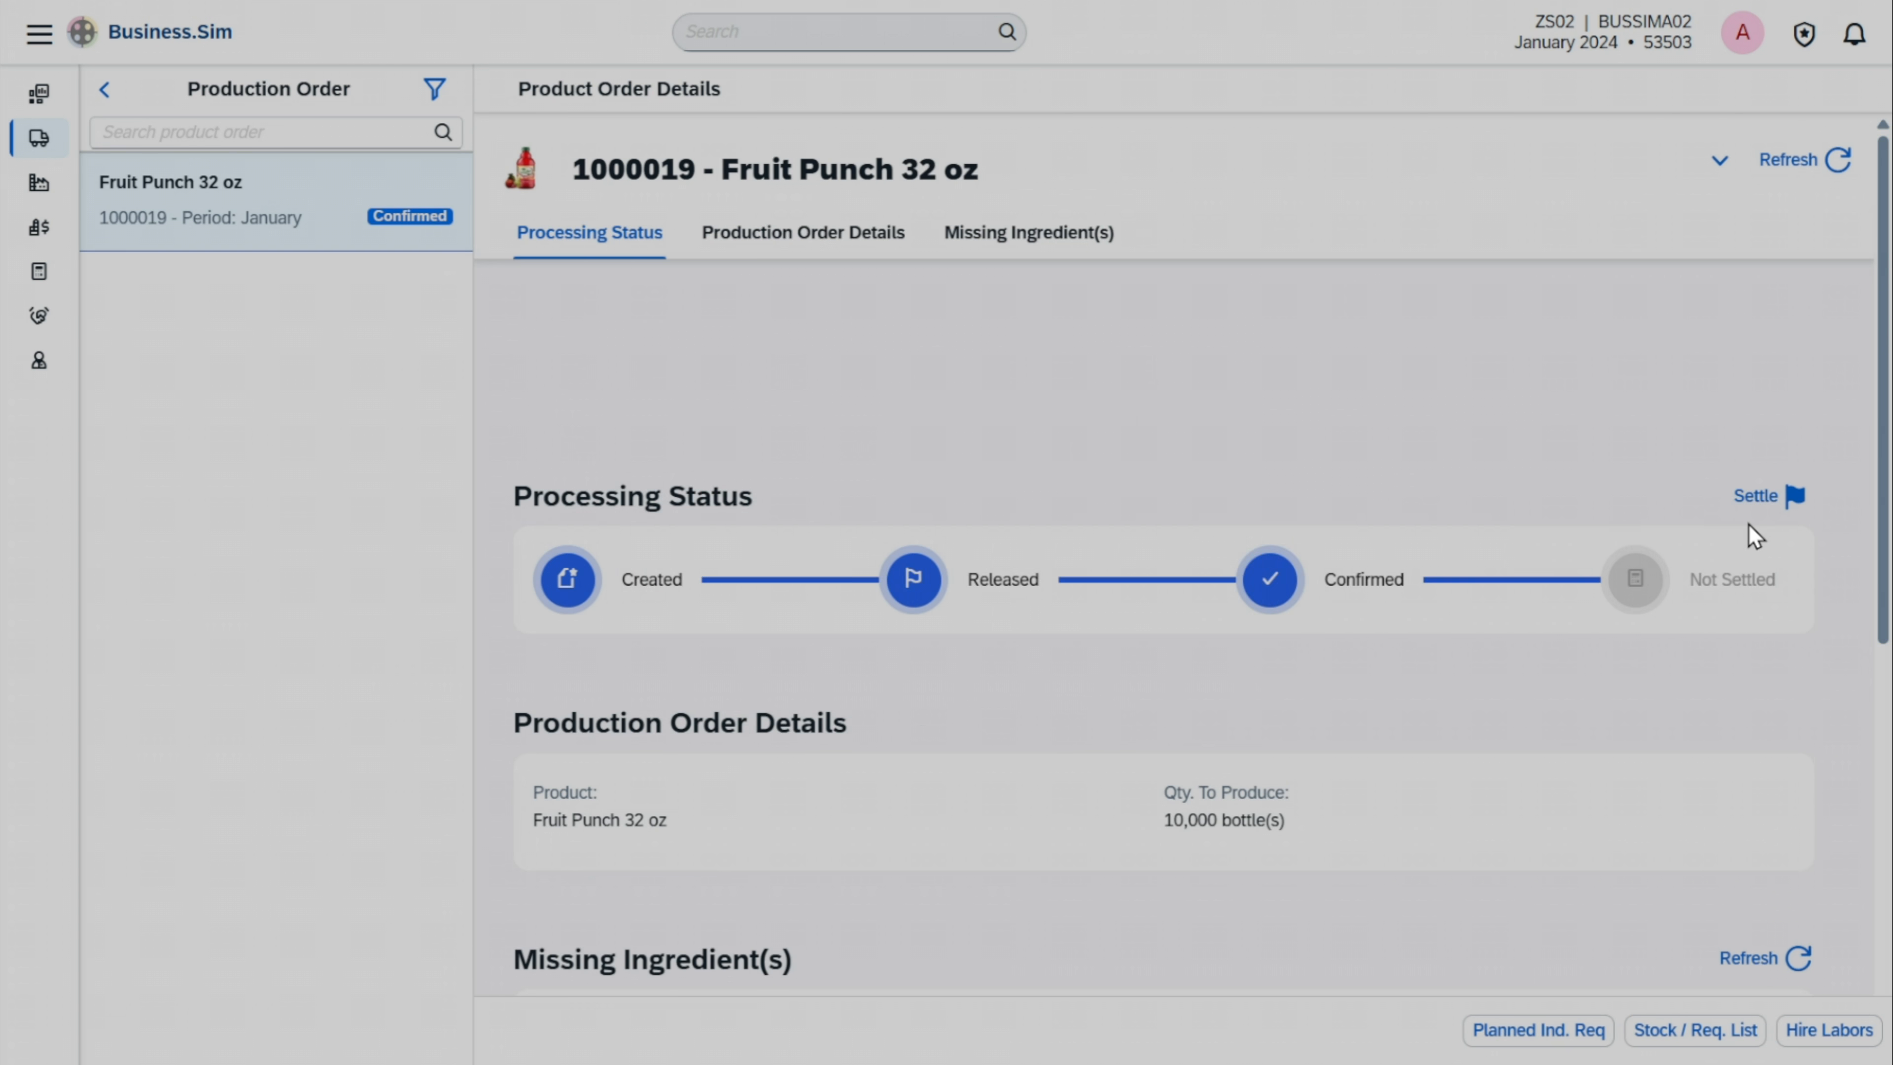
{"action": "key", "text": "Return"}
{"action": "key", "text": "Return"}
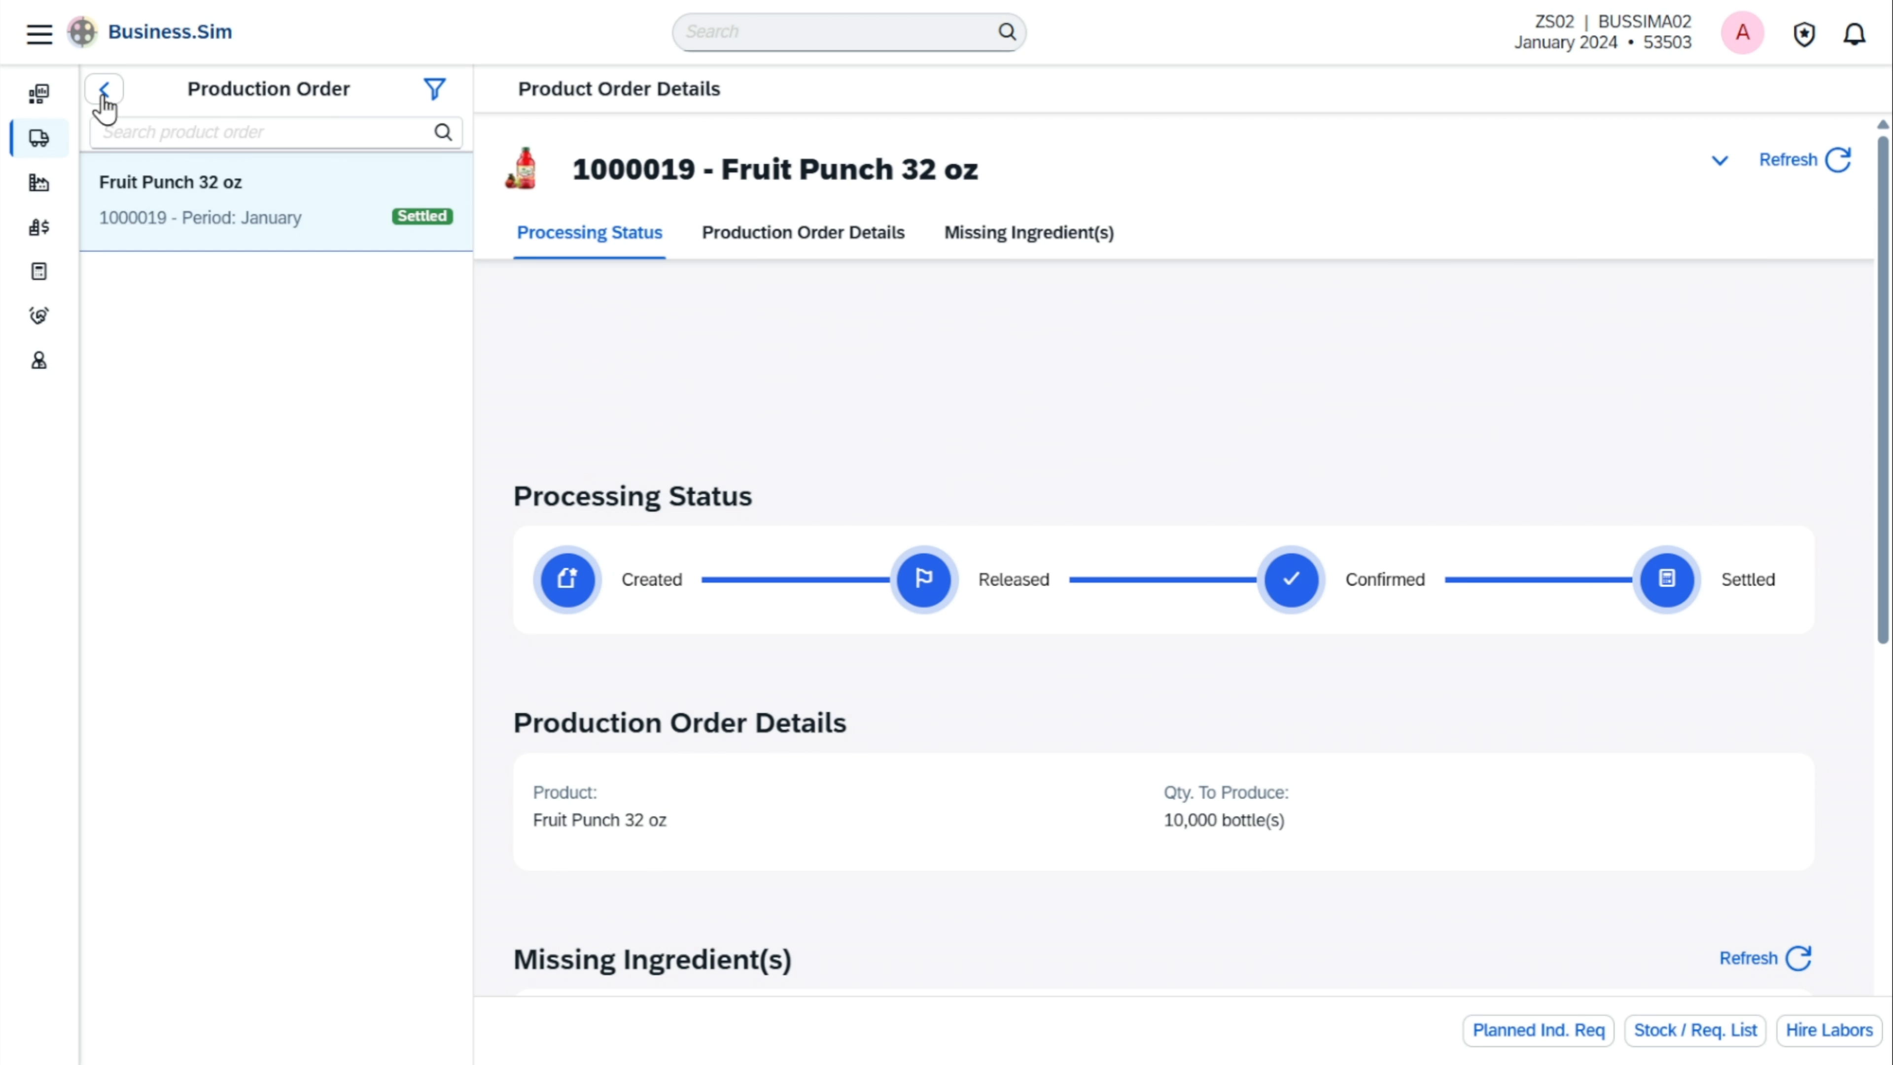
{"action": "left_click", "coordinate": [104, 93]}
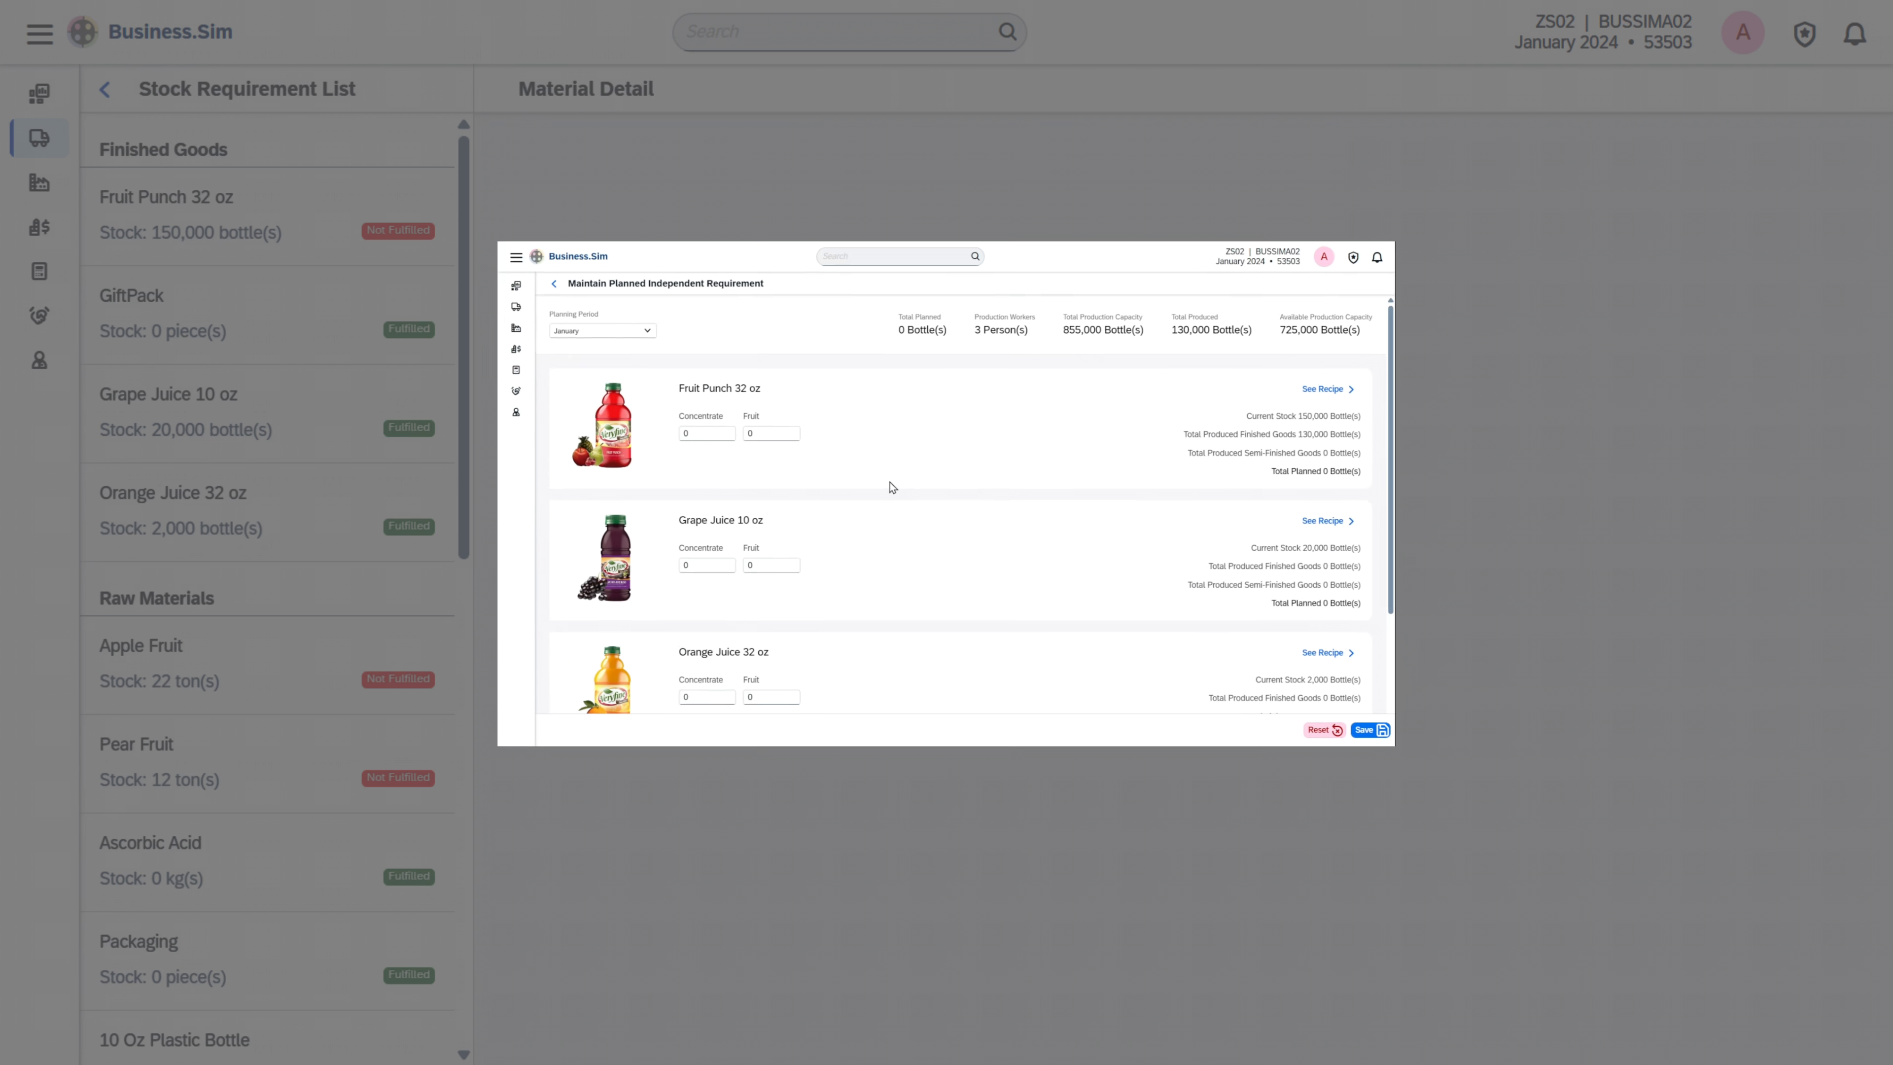
Set the January planned requirement of Fruit Punch 32 oz to 160,000 bottles made from Fruit and save it
{"action": "left_click", "coordinate": [712, 411]}
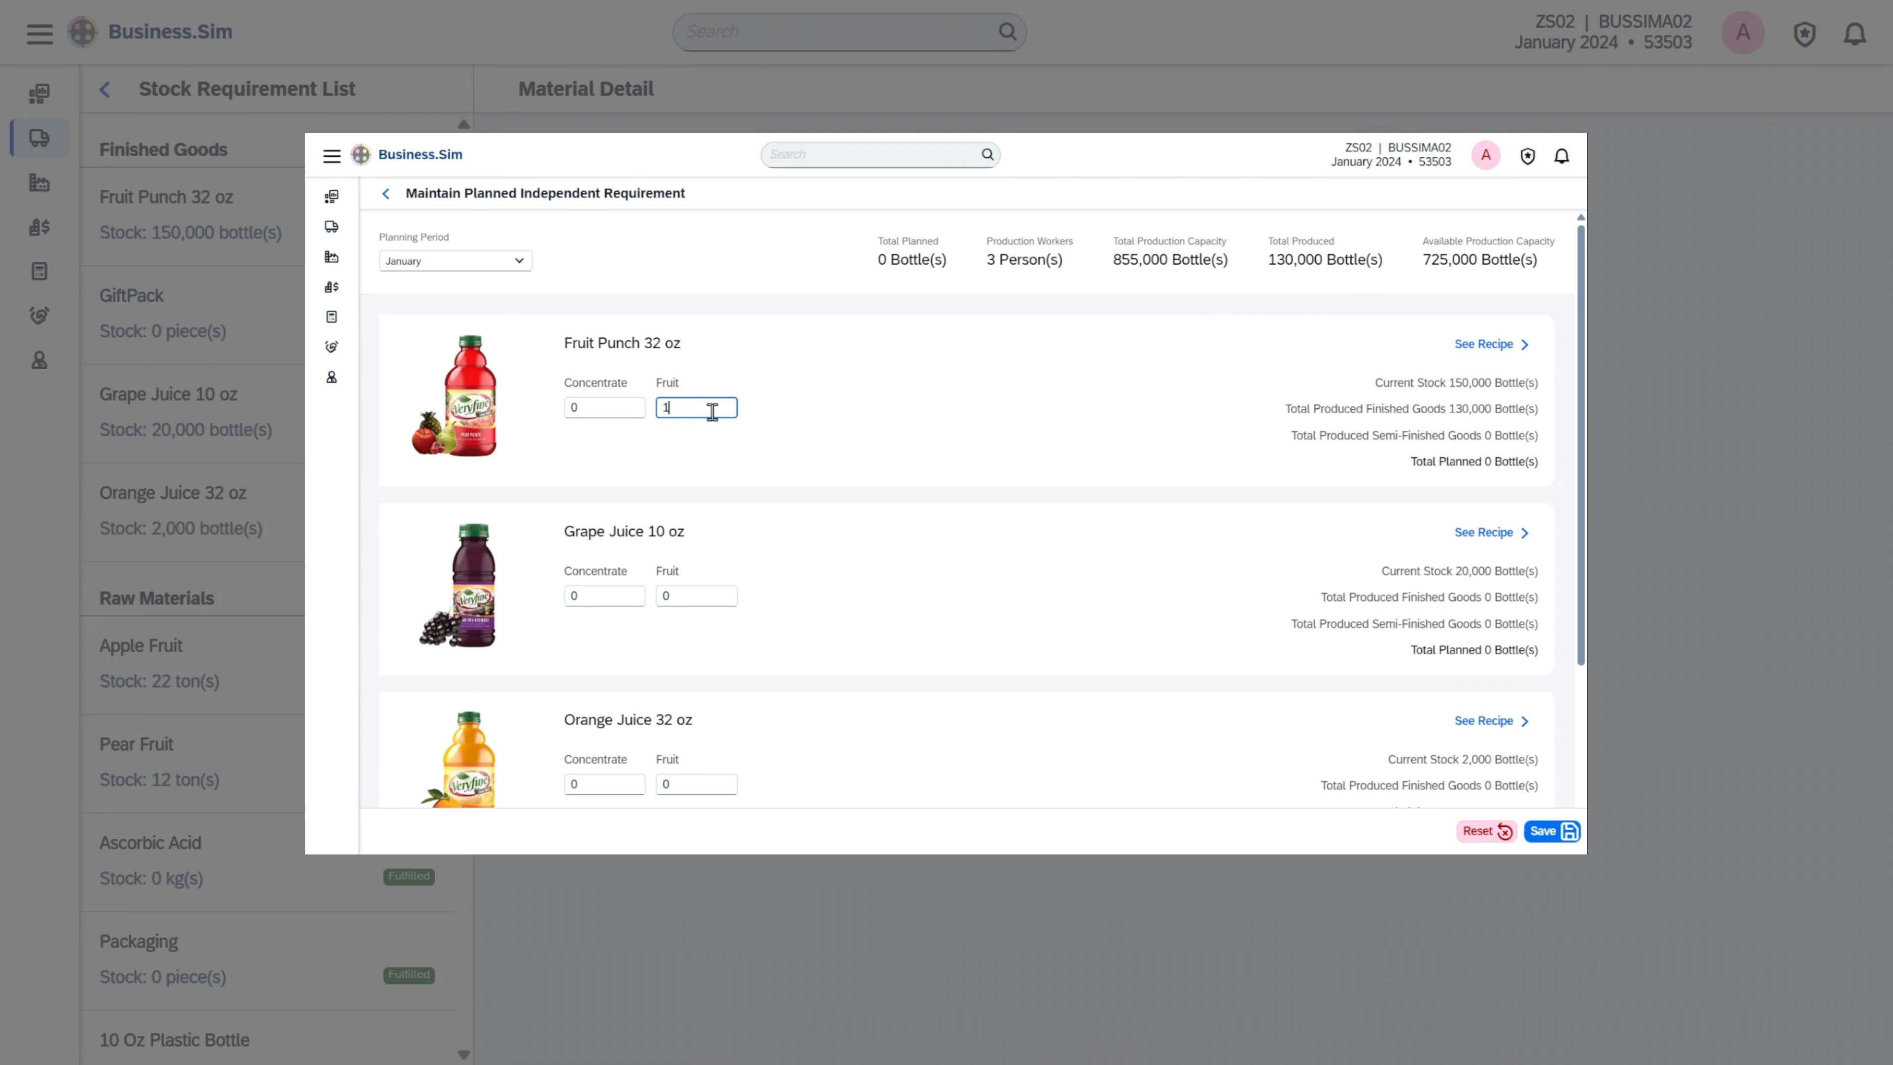
{"action": "left_click", "coordinate": [1564, 834]}
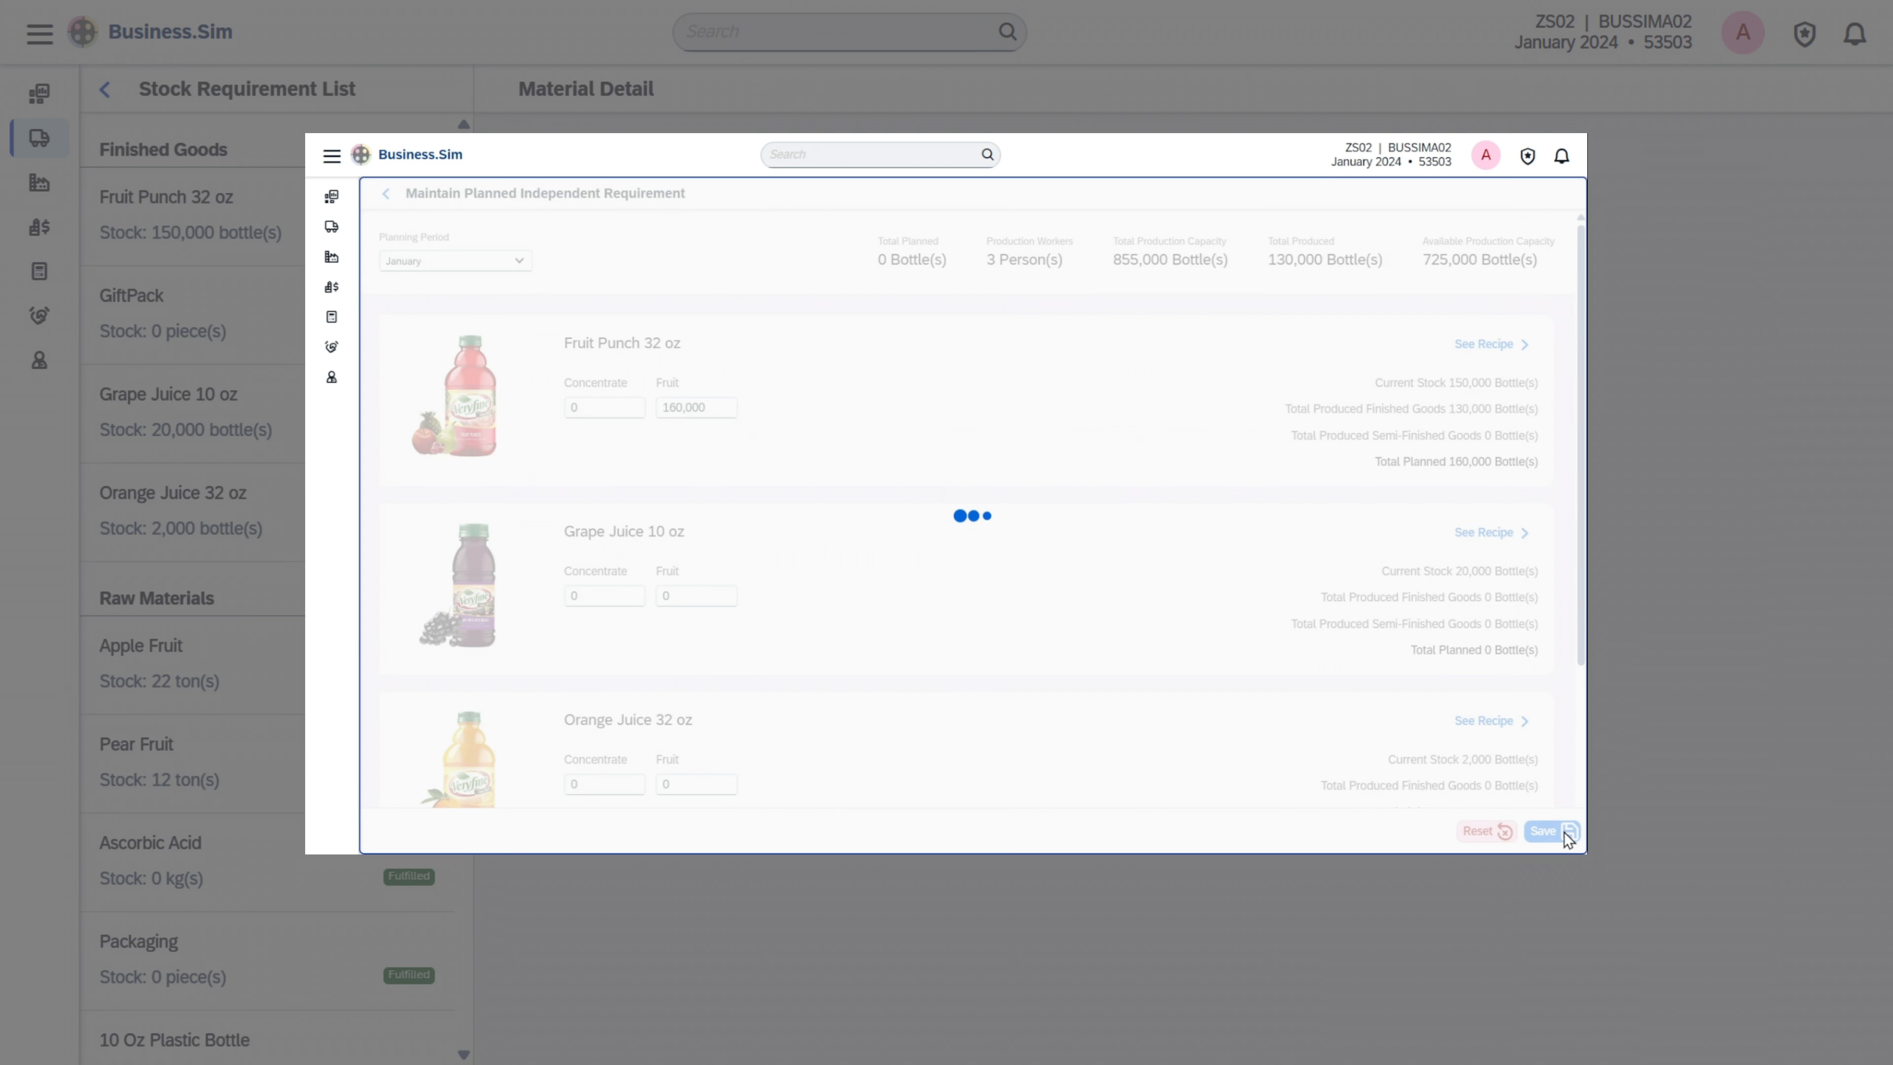
{"action": "key", "text": "Return"}
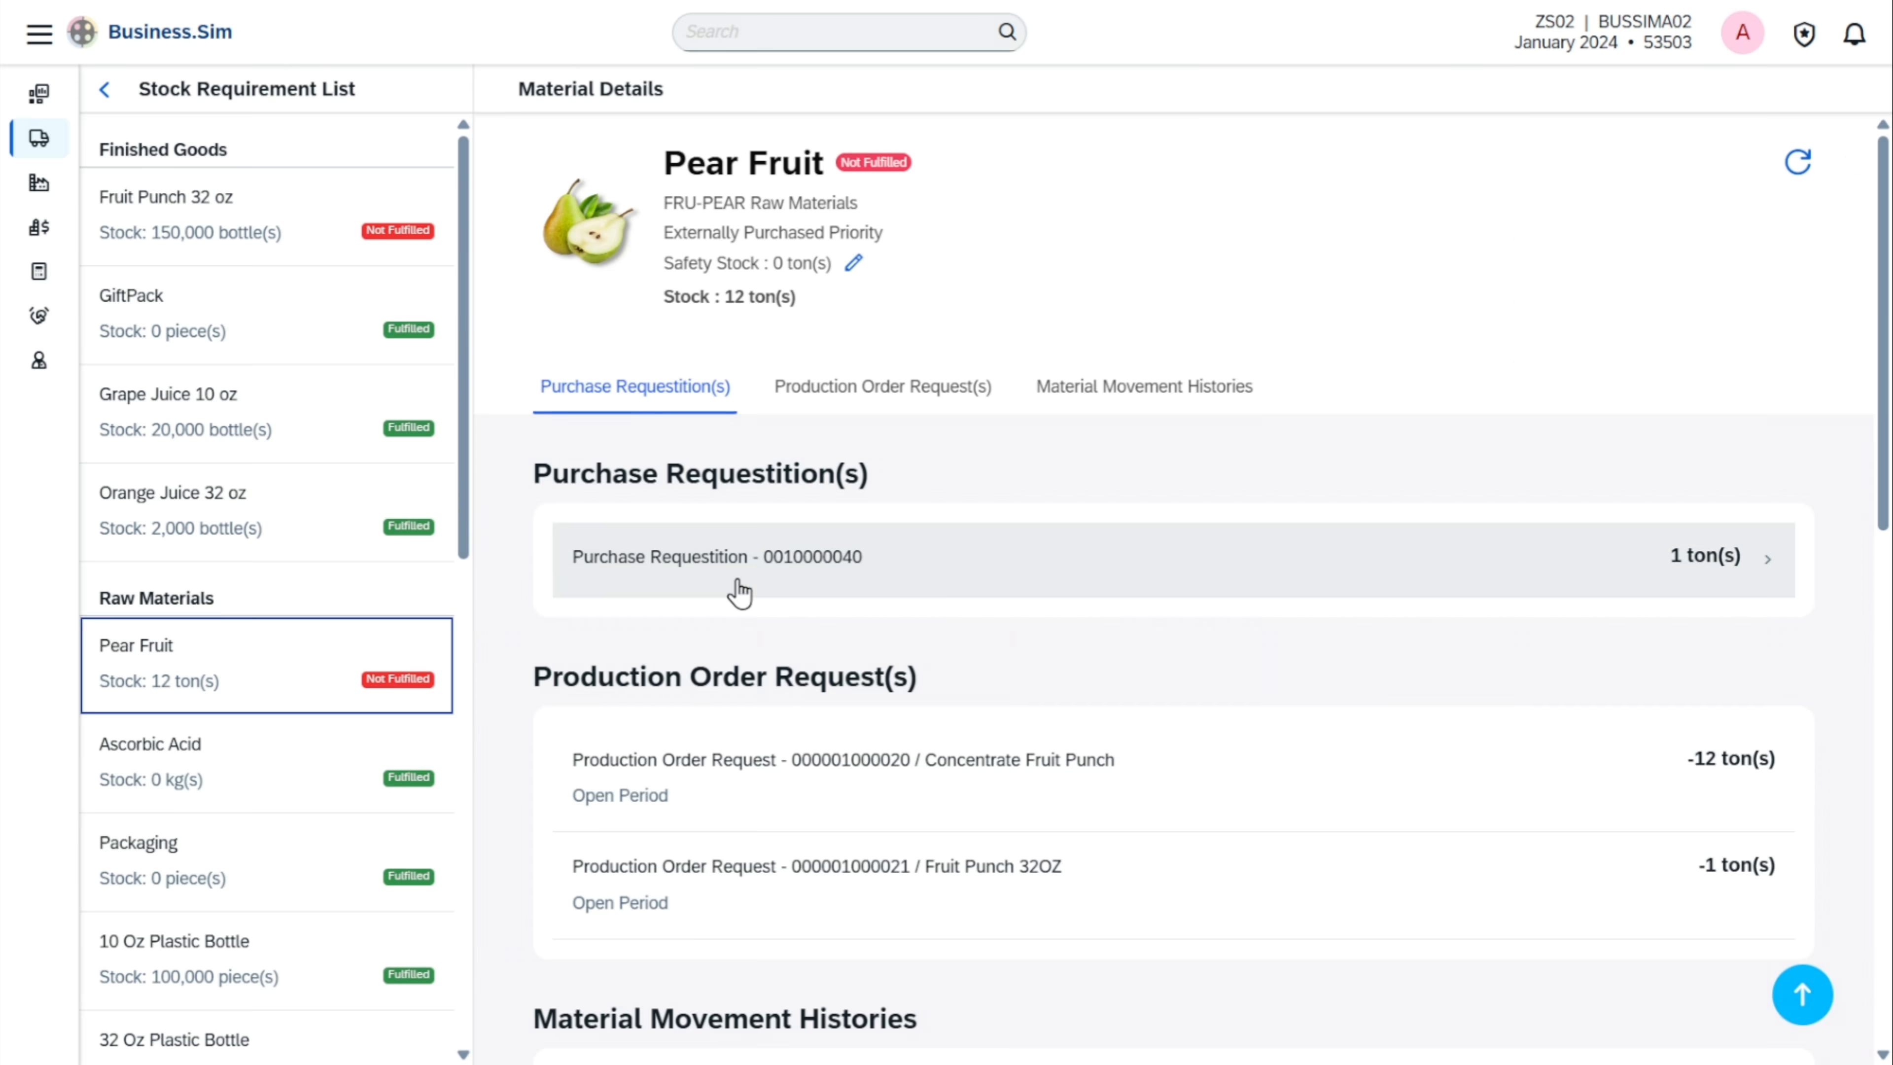
Add 1 ton of the recommended Pear Fruit from vendor GLOBAL to the cart and create the purchase order
{"action": "left_click", "coordinate": [740, 593]}
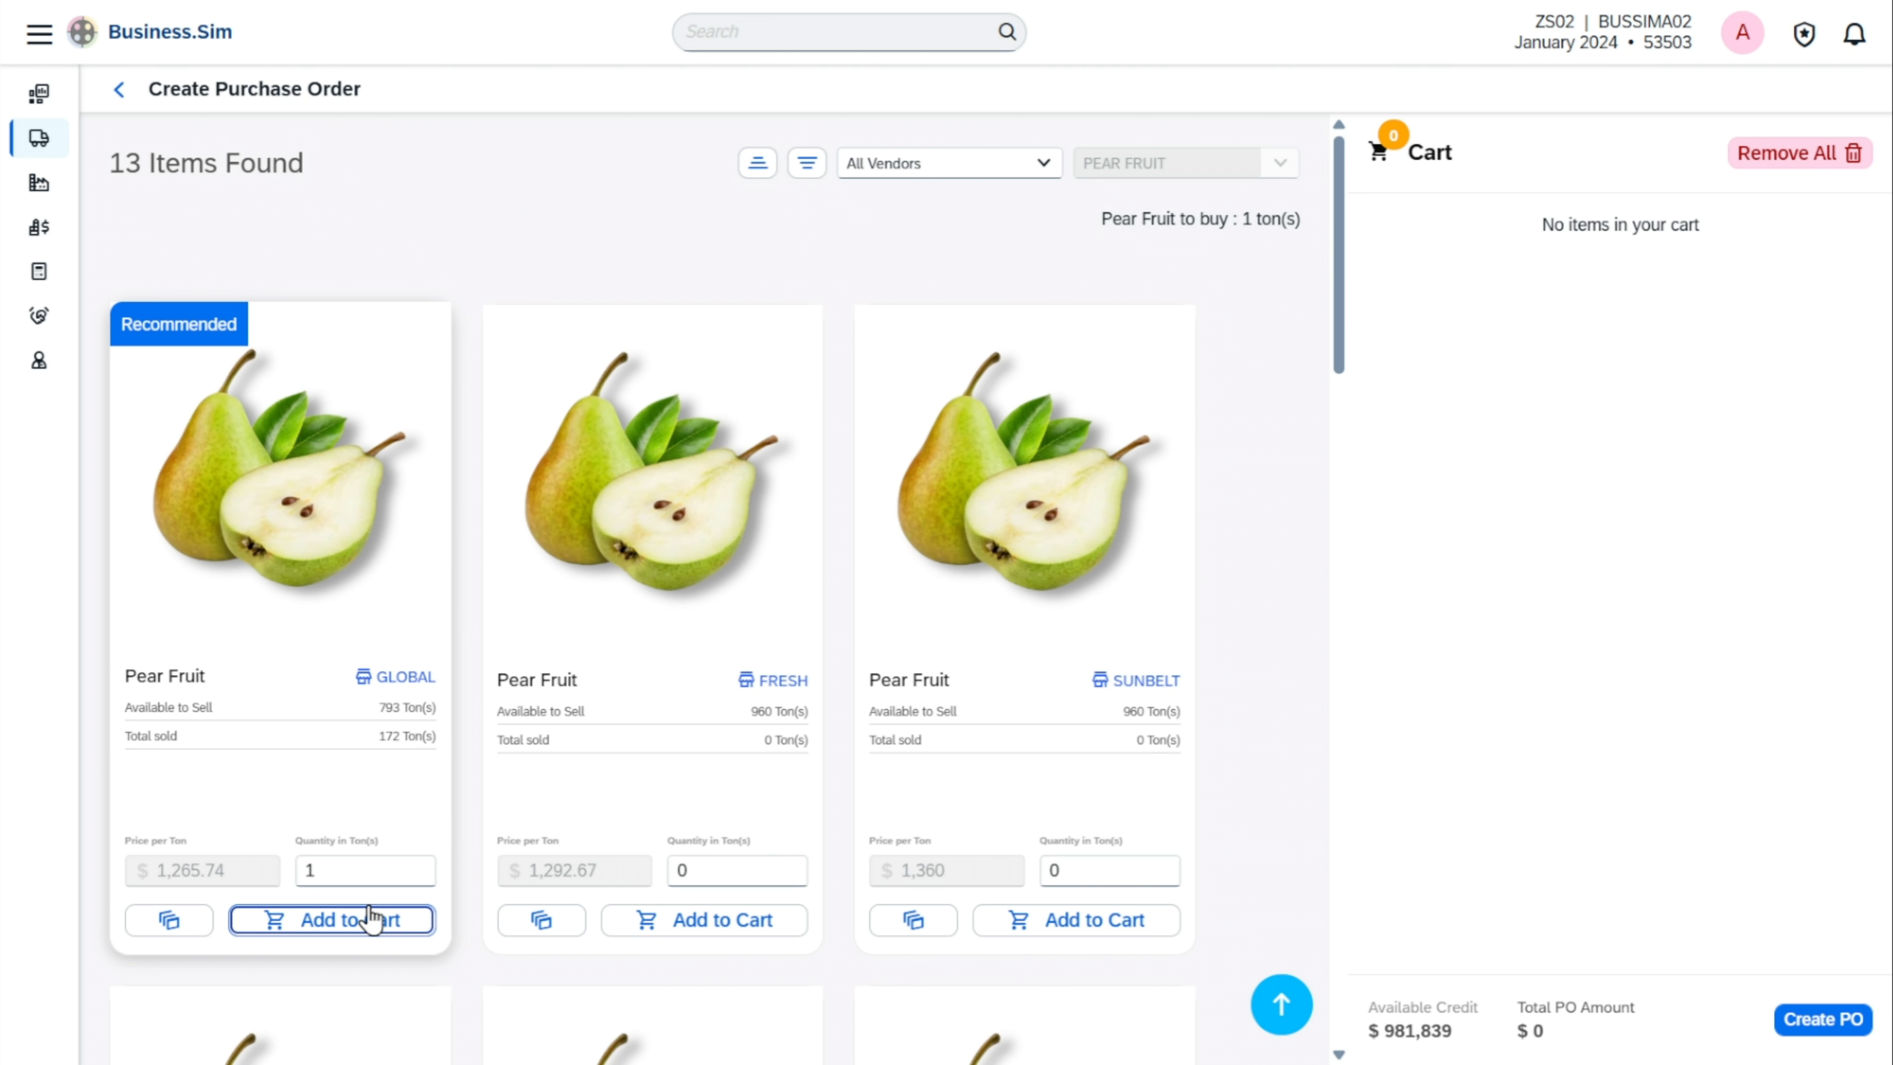
{"action": "left_click", "coordinate": [372, 912]}
{"action": "left_click", "coordinate": [1839, 1015]}
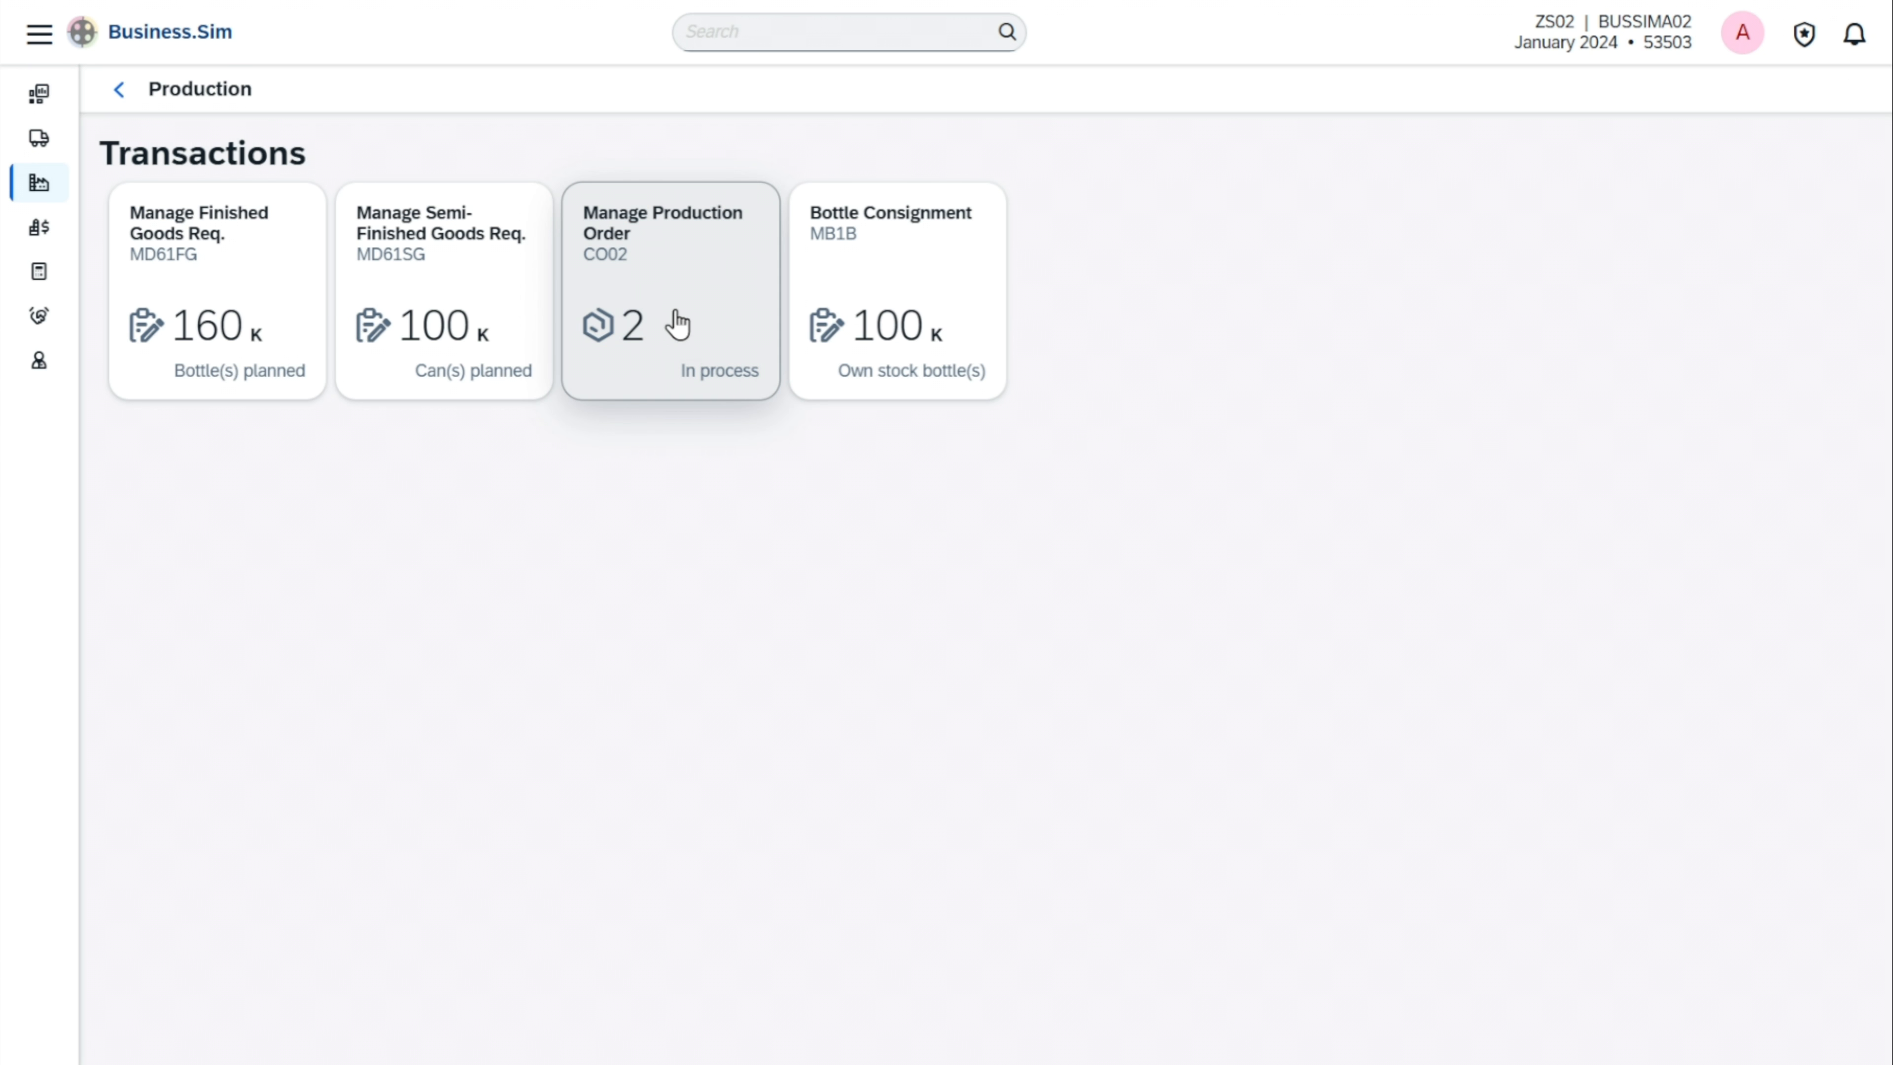
Open the newest created production order for Fruit Punch 32 oz from the production order list and review its details
{"action": "left_click", "coordinate": [678, 323]}
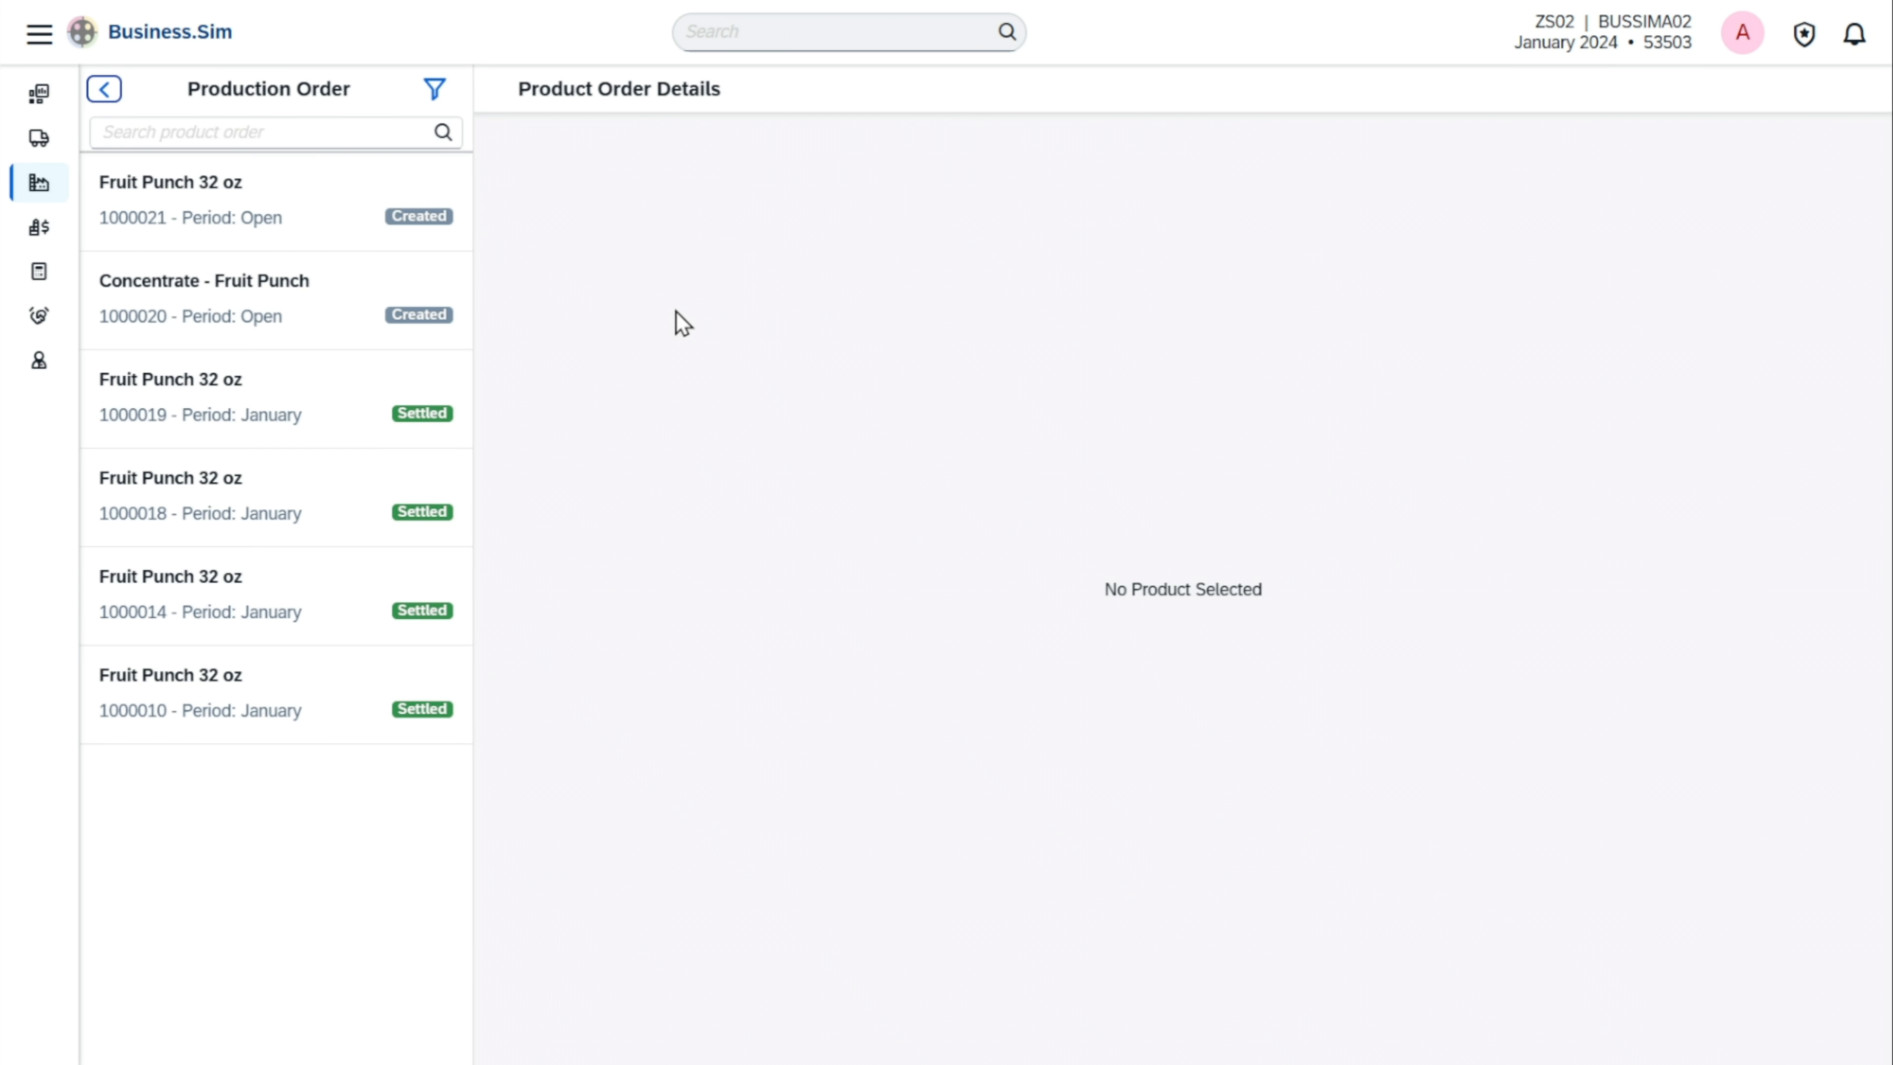
{"action": "left_click", "coordinate": [386, 220]}
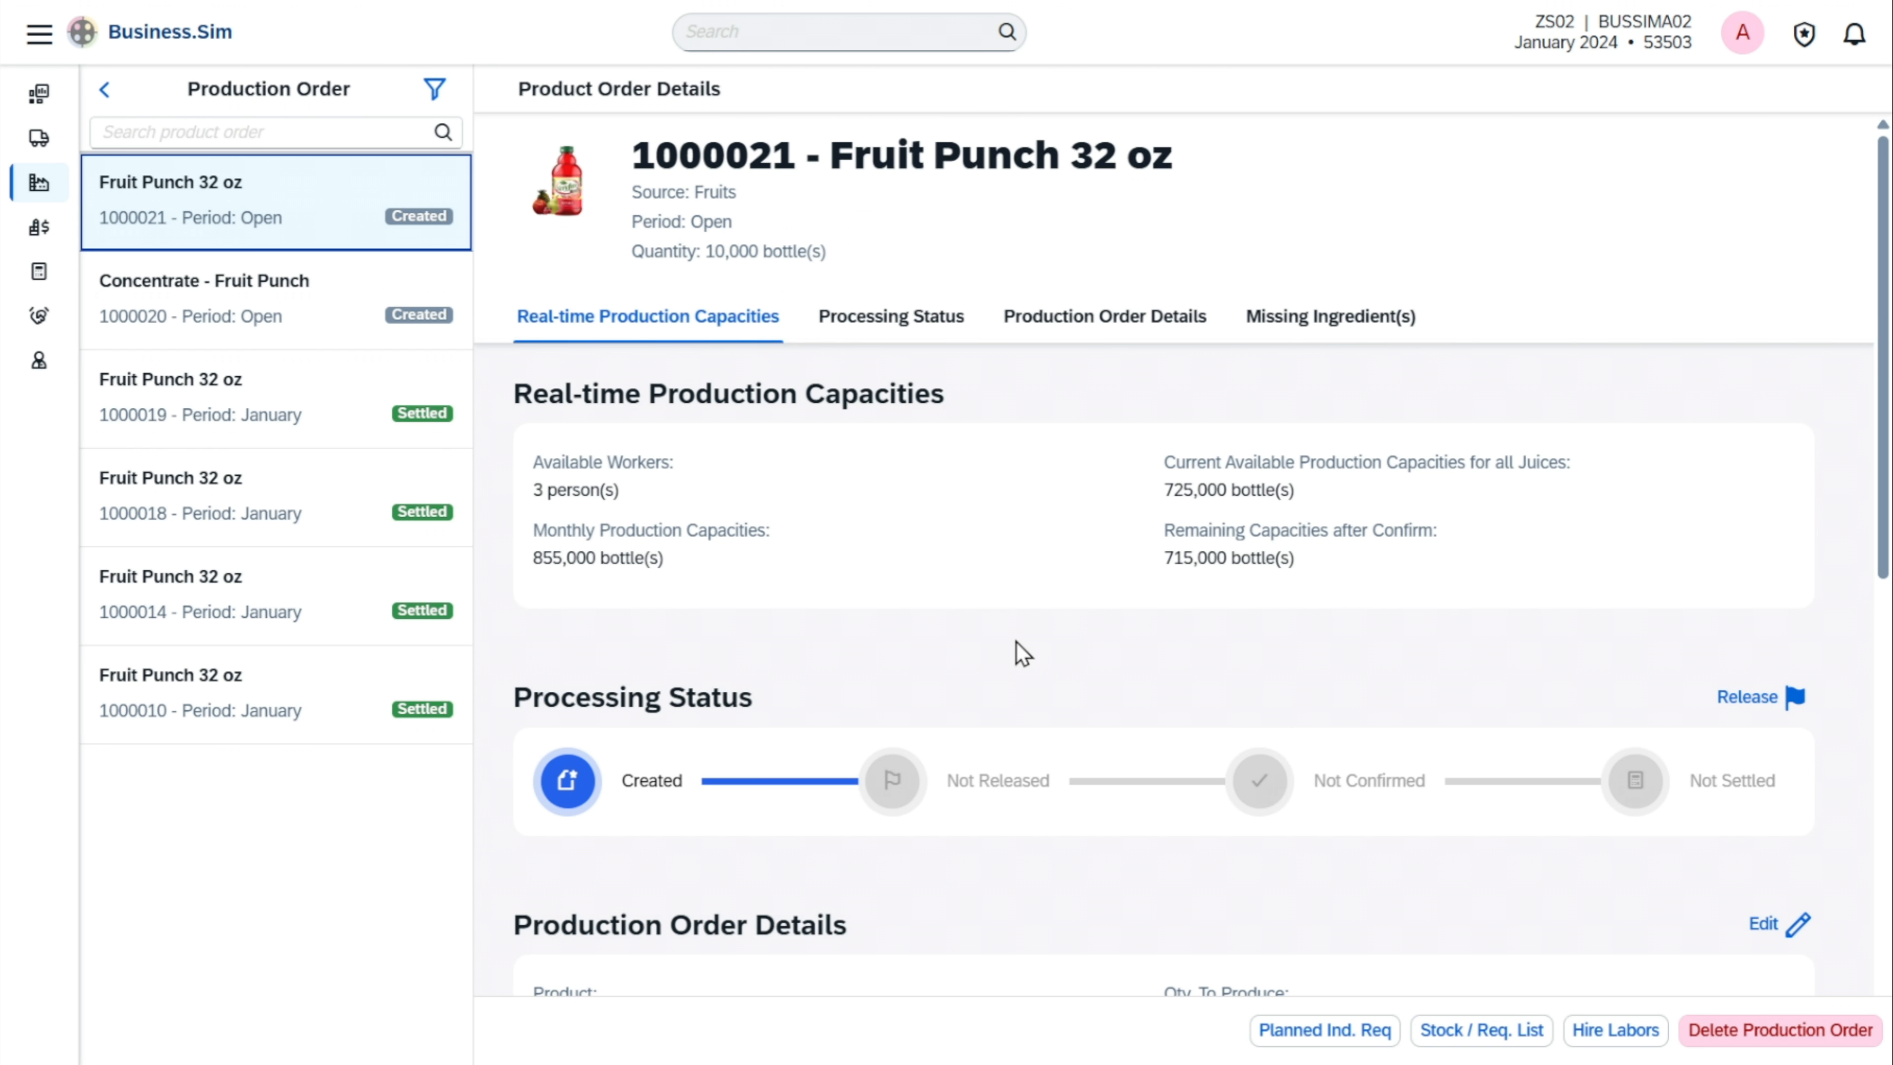
{"action": "scroll", "coordinate": [1018, 649], "scroll_direction": "down", "scroll_amount": 3}
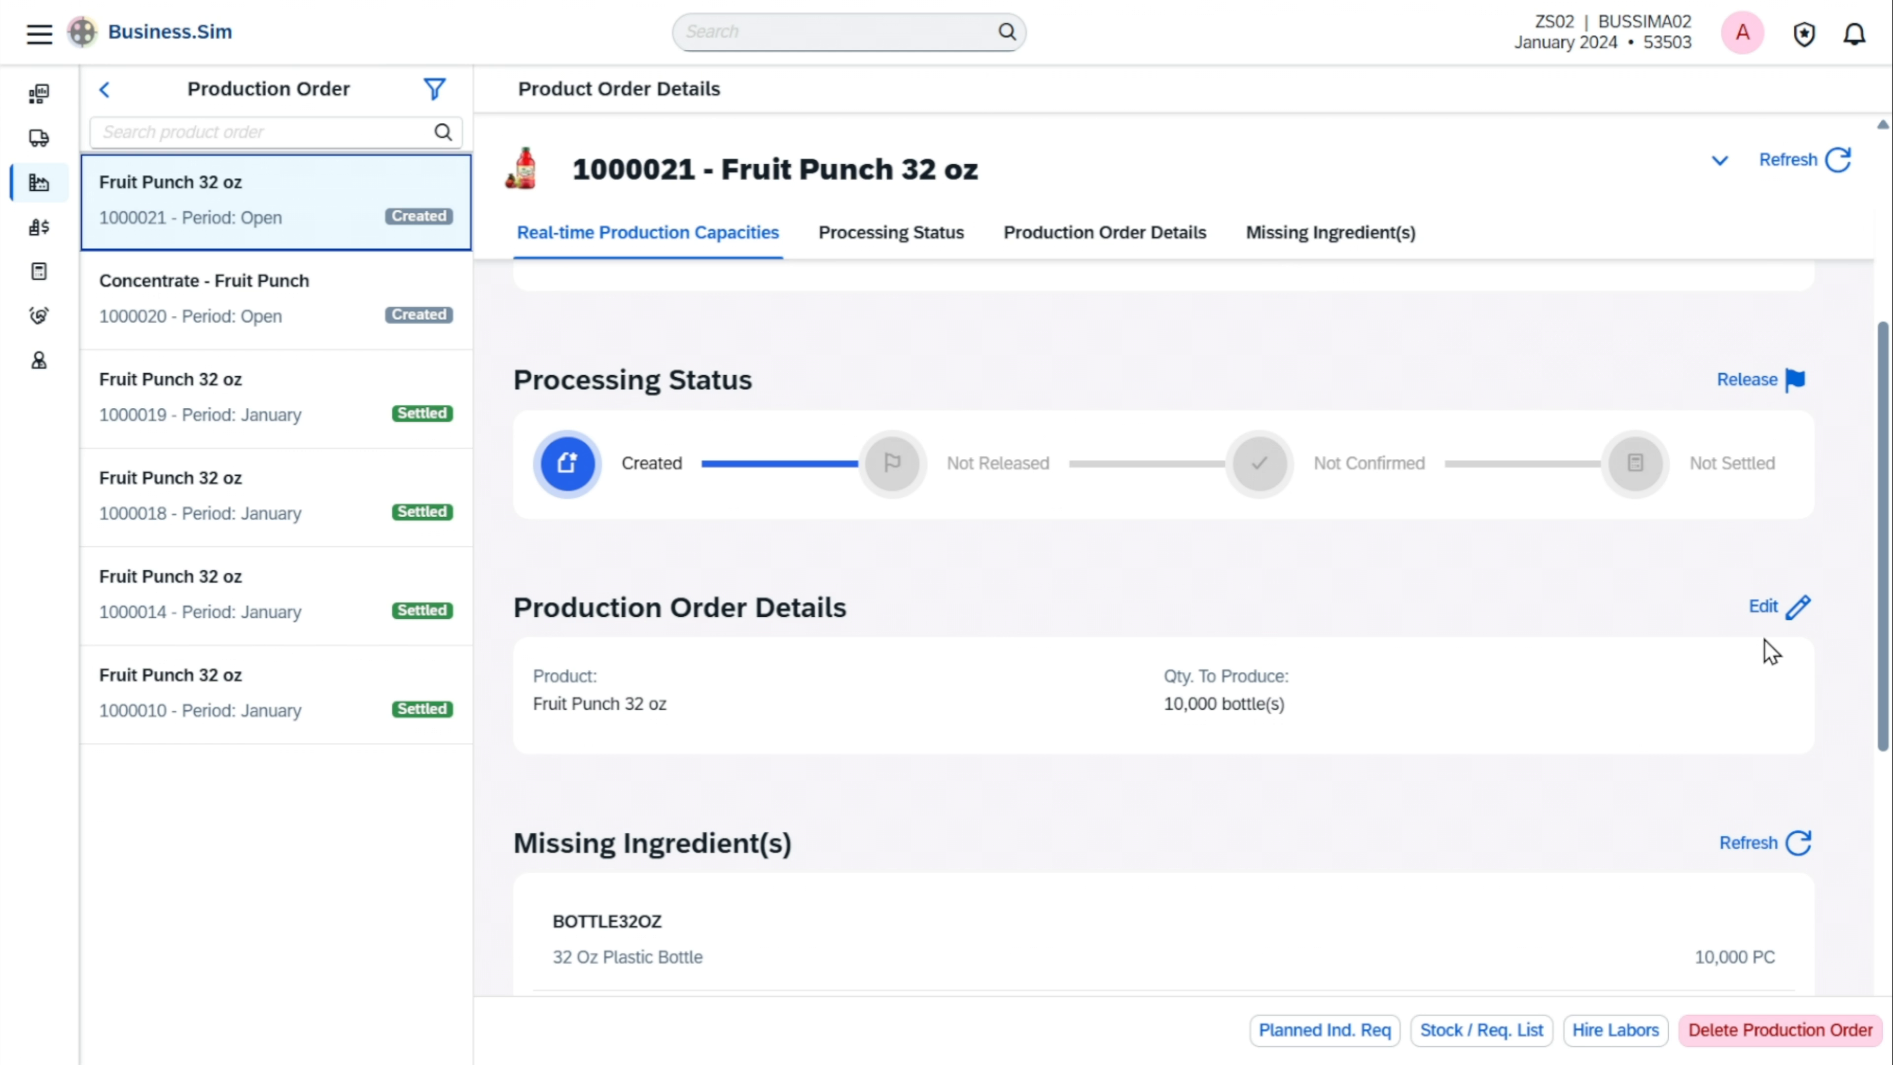
Set the production order's quantity to produce to 15,000 bottles, save it and review the missing ingredients
{"action": "left_click", "coordinate": [1795, 608]}
{"action": "left_click", "coordinate": [1250, 717]}
{"action": "key", "text": "ctrl+a"}
{"action": "type", "text": "1"}
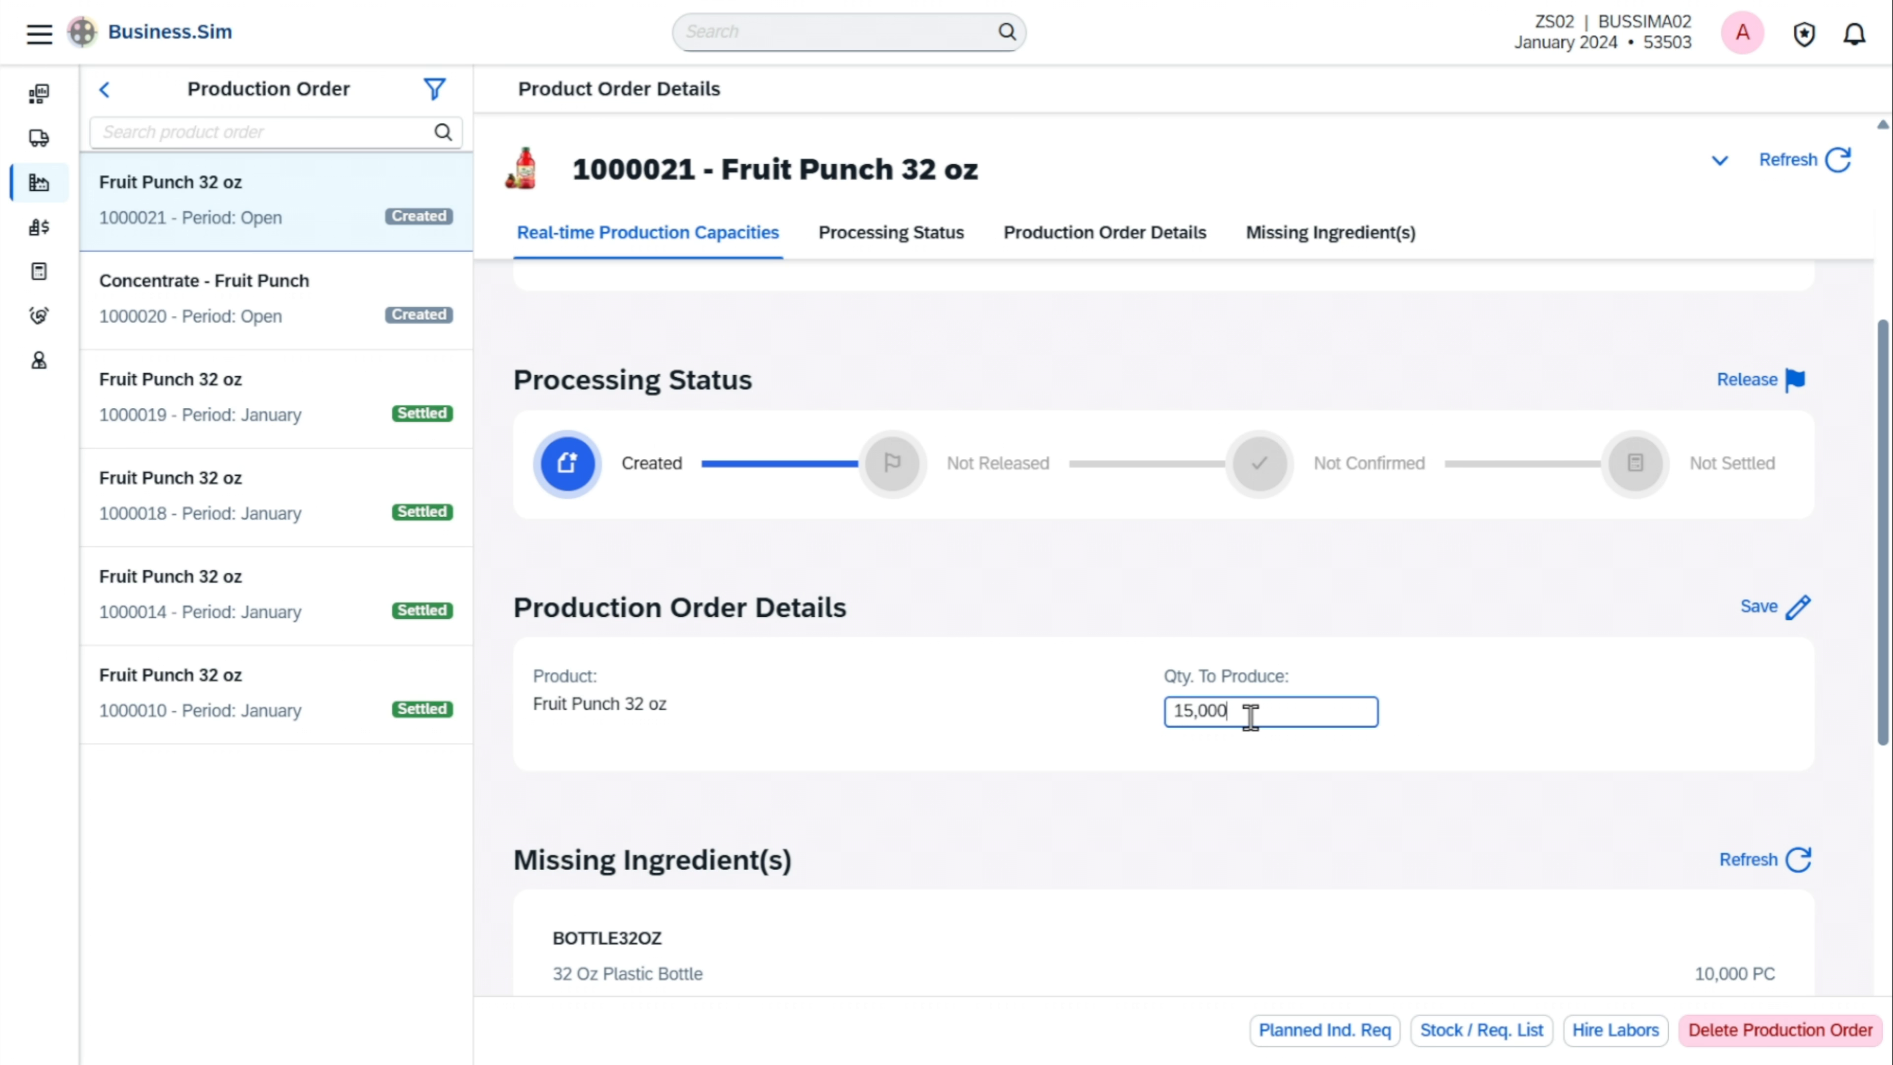
{"action": "left_click", "coordinate": [1797, 606]}
{"action": "key", "text": "Tab"}
{"action": "key", "text": "Return"}
{"action": "key", "text": "Return"}
{"action": "scroll", "coordinate": [1777, 630], "scroll_direction": "down", "scroll_amount": 5}
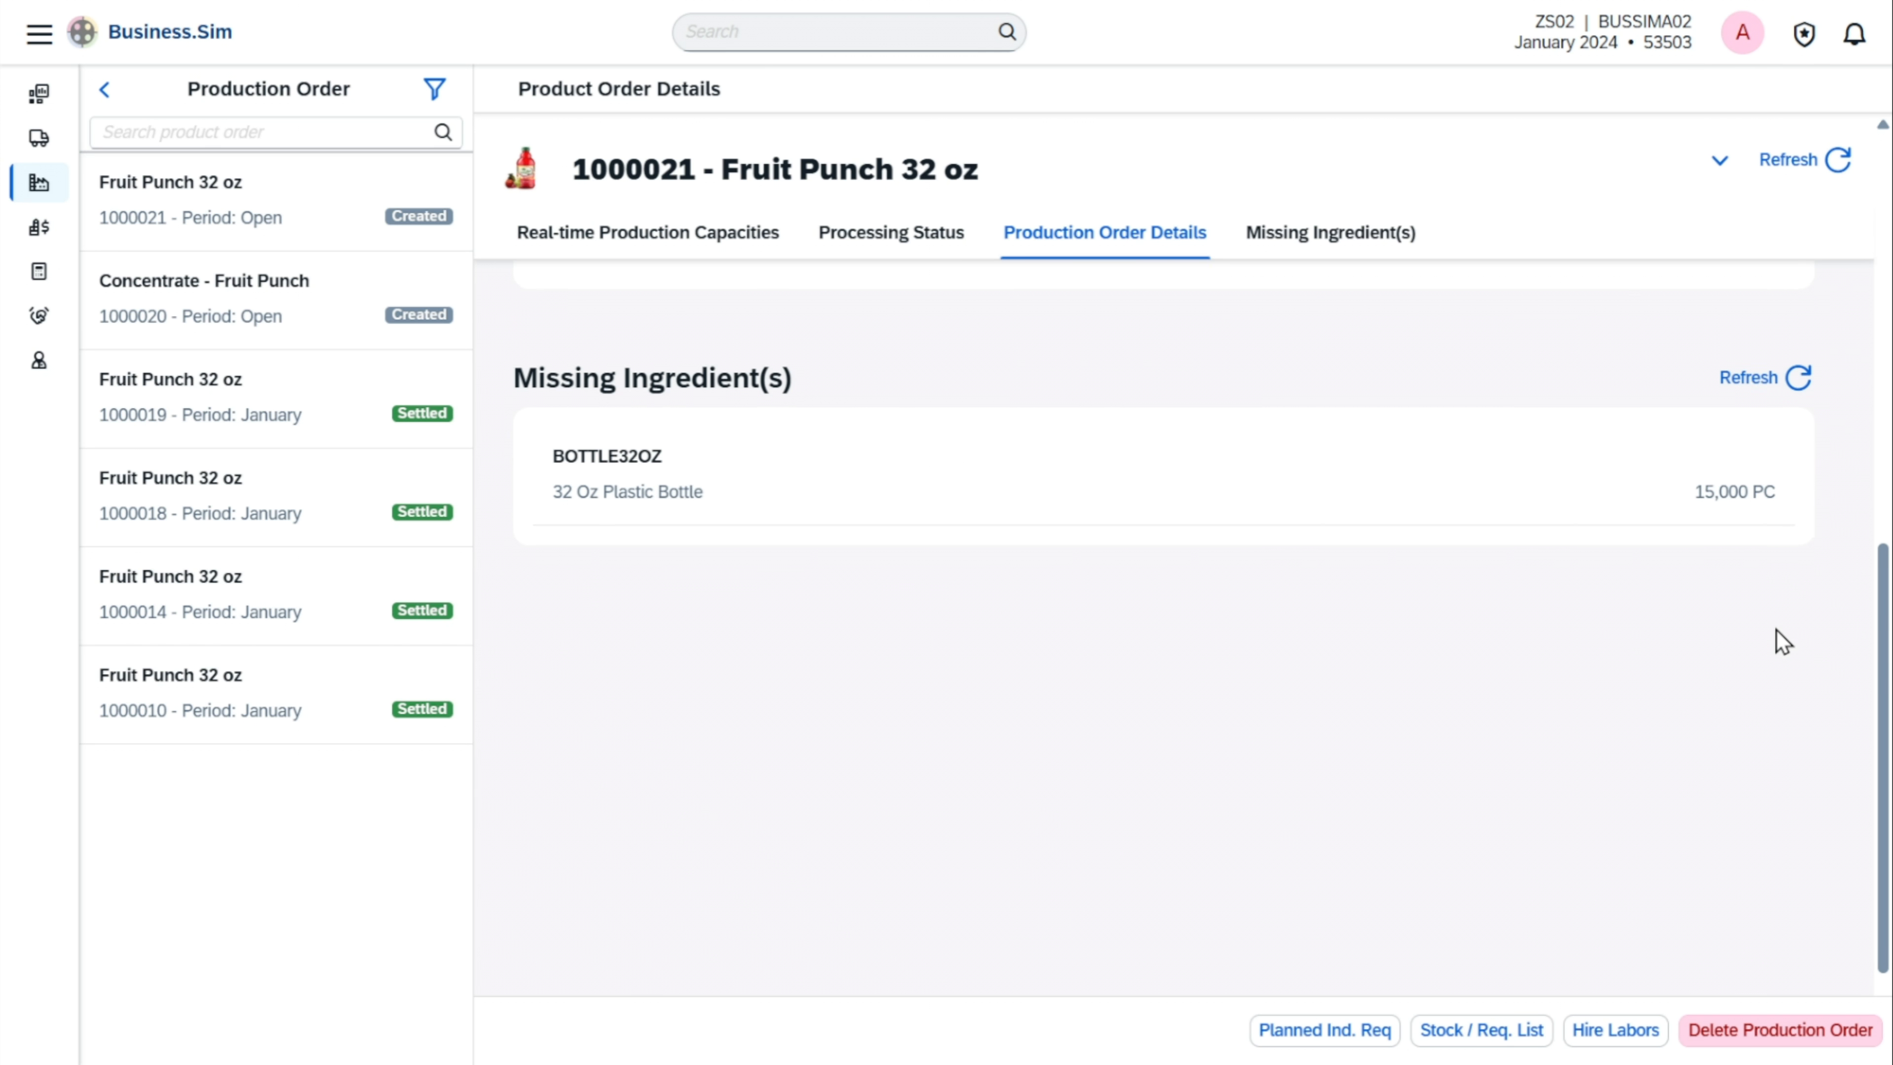
{"action": "scroll", "coordinate": [1776, 630], "scroll_direction": "up", "scroll_amount": 4}
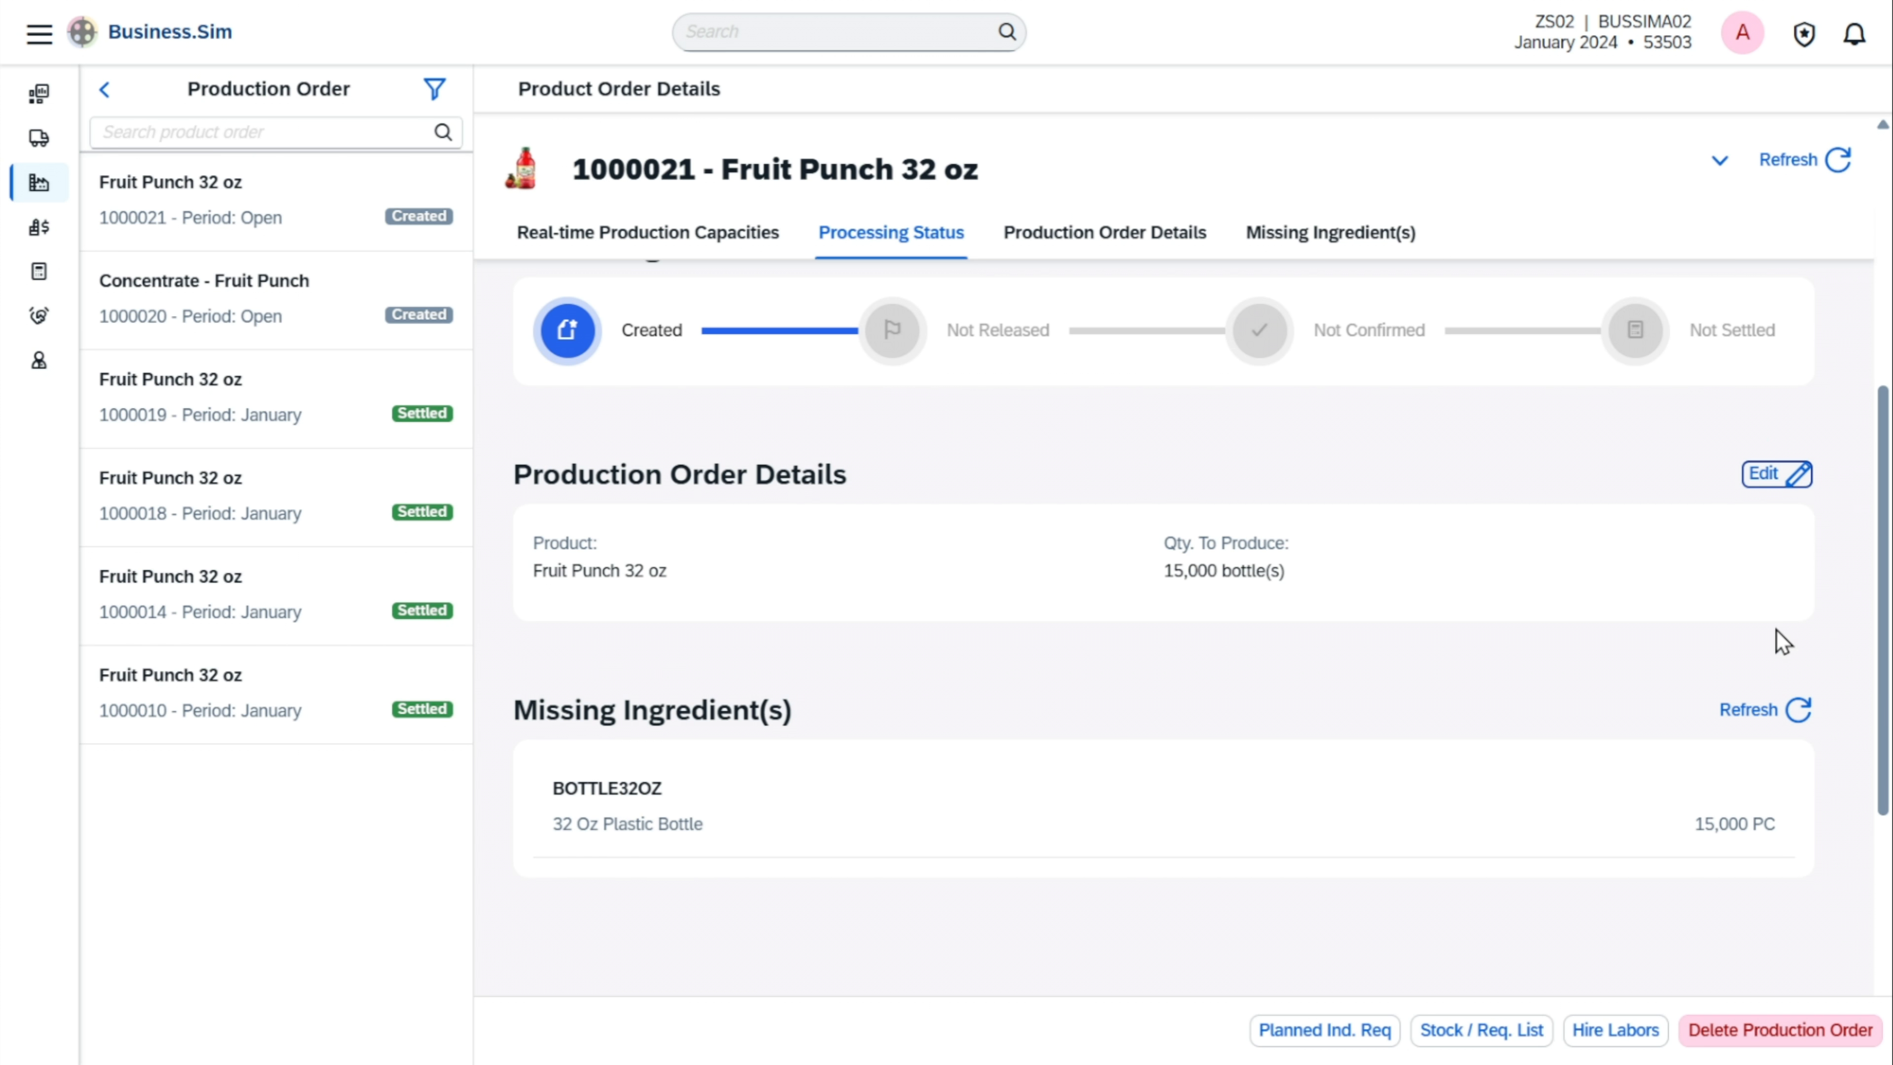